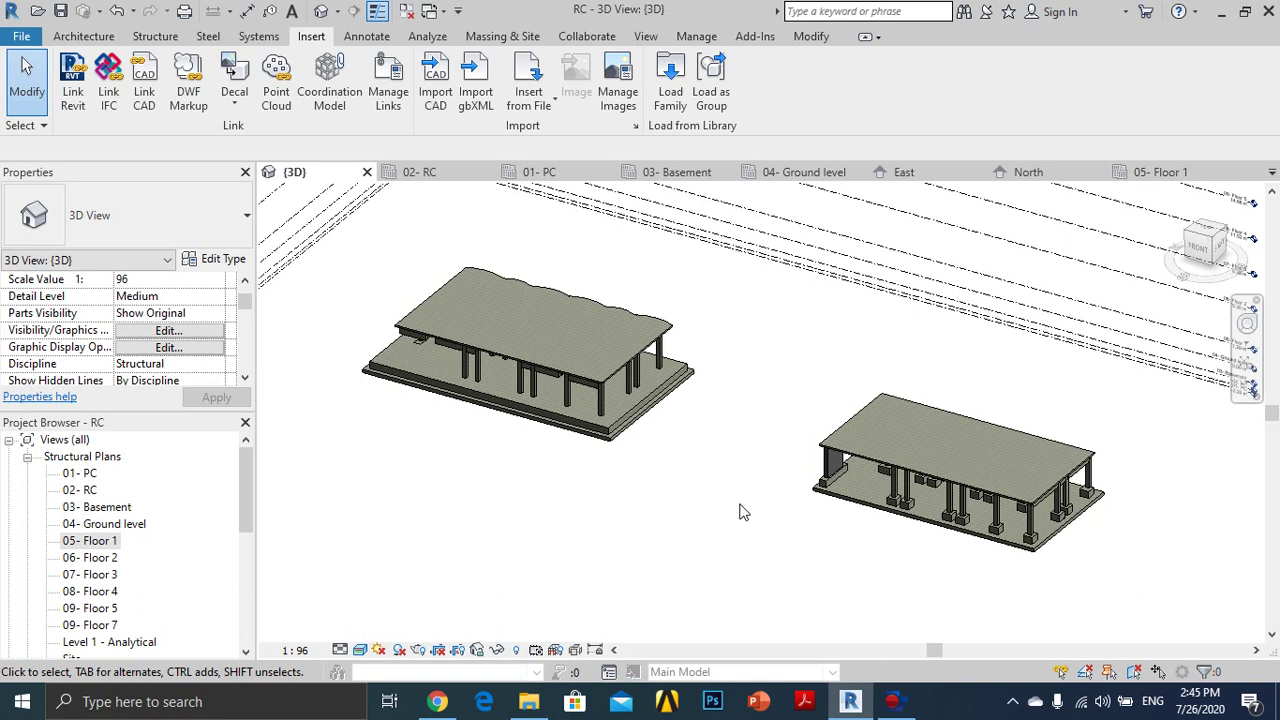
# Open the 06- Floor 2 plan and import the DWG slab drawing تسليح سقف المتكرر.dwg
pyautogui.scroll(2, 731, 463)
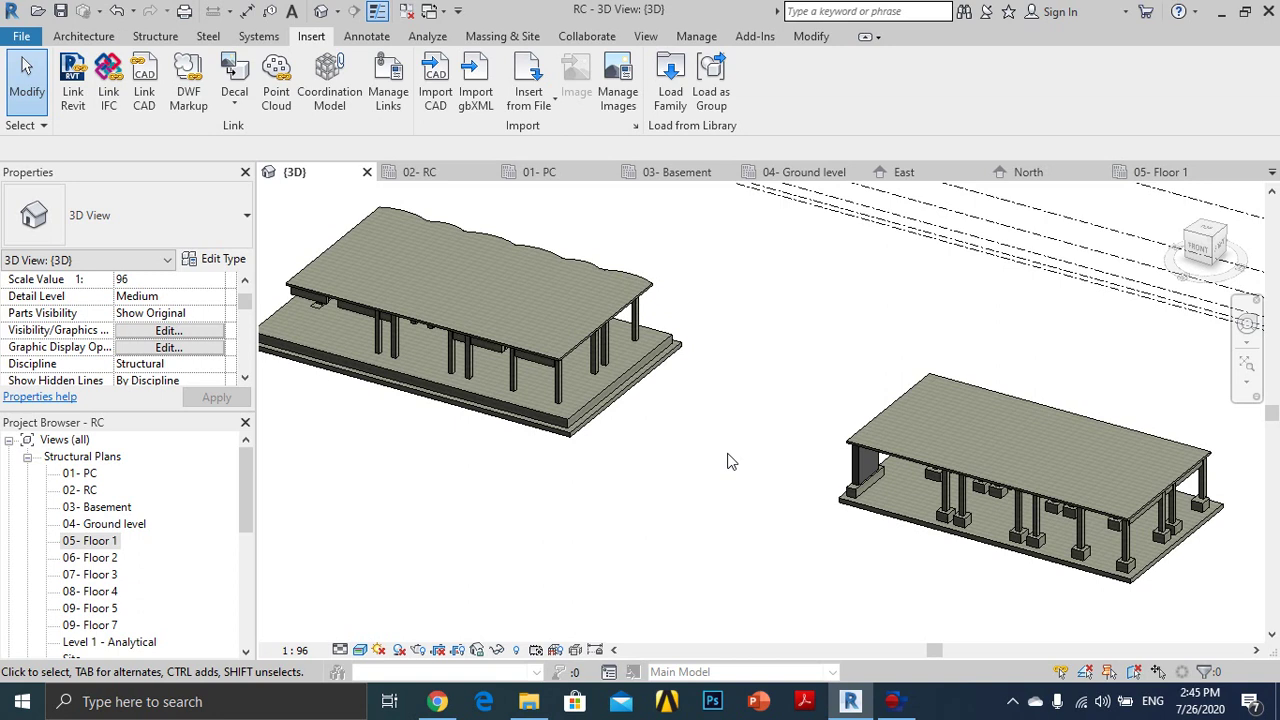
pyautogui.doubleClick(101, 561)
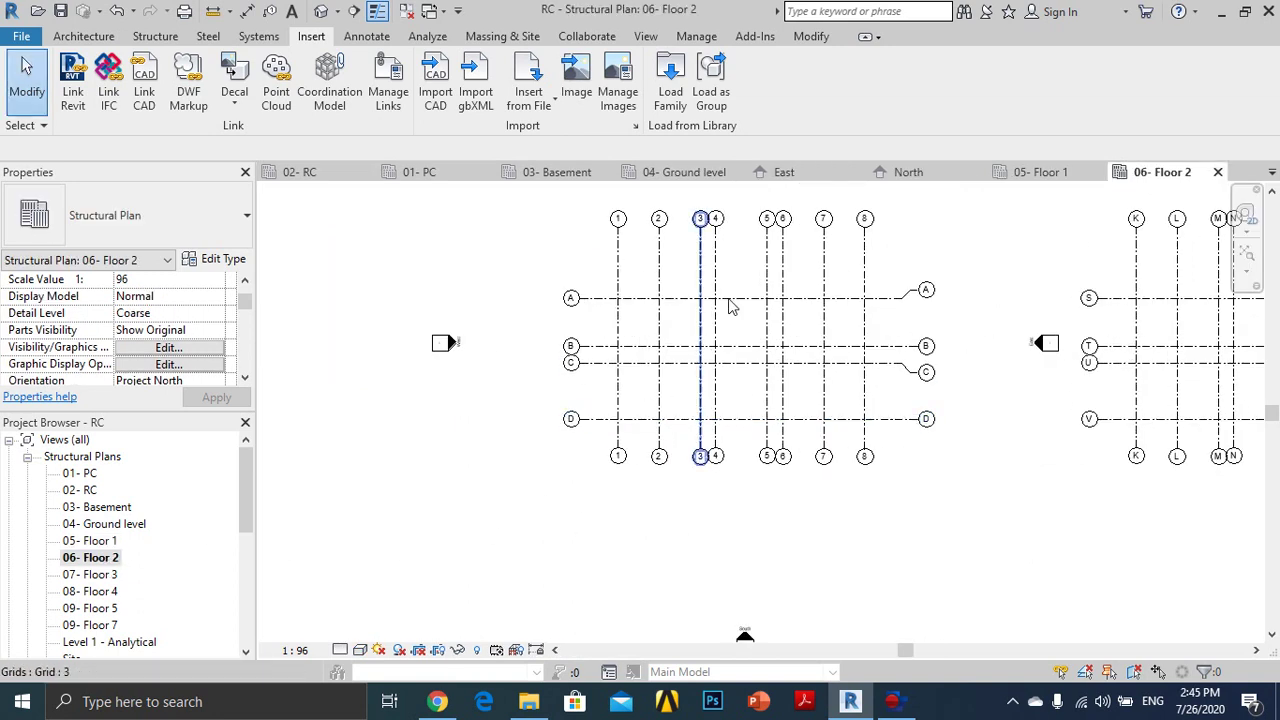
pyautogui.click(440, 84)
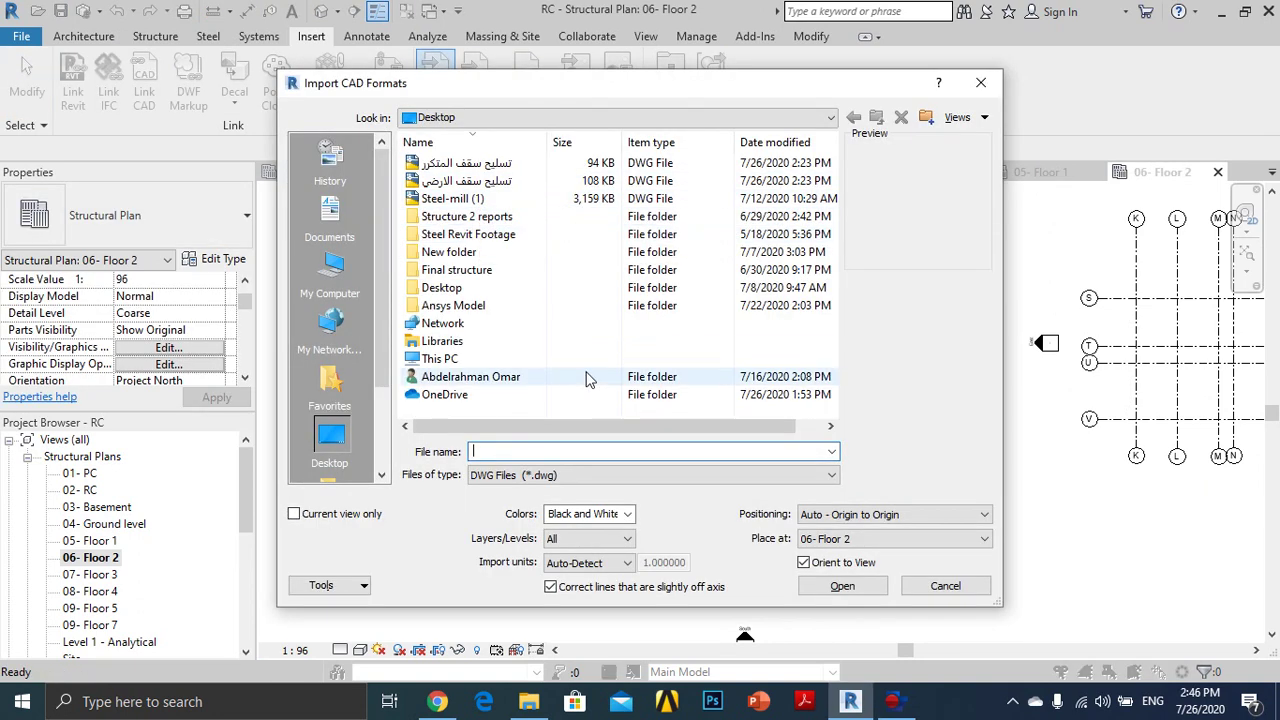
pyautogui.click(482, 181)
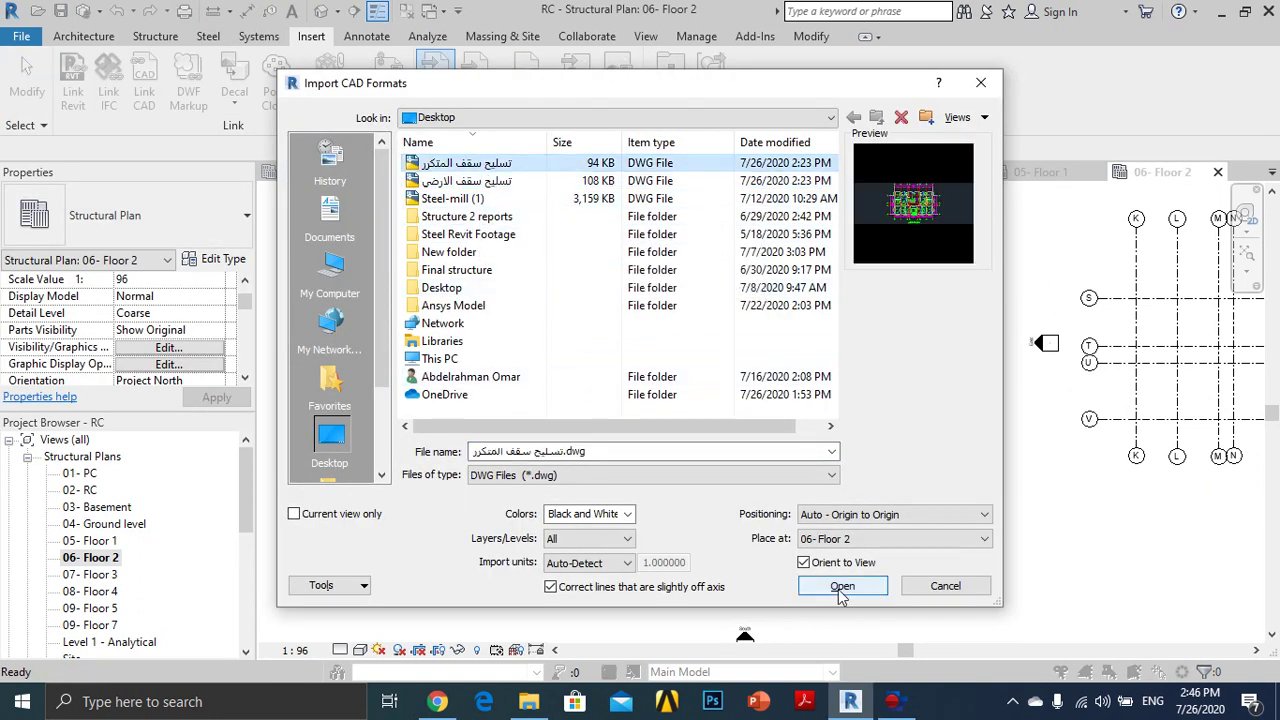
pyautogui.click(840, 586)
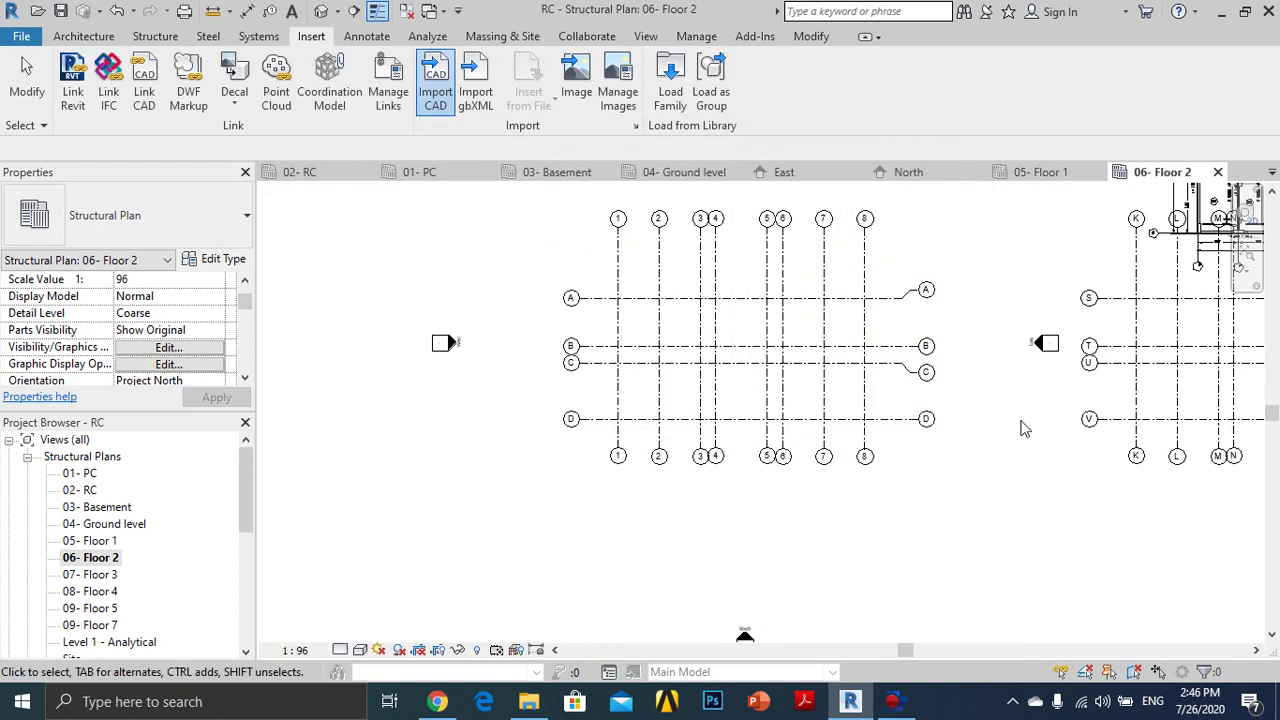
pyautogui.scroll(-3, 952, 430)
pyautogui.click(1167, 280)
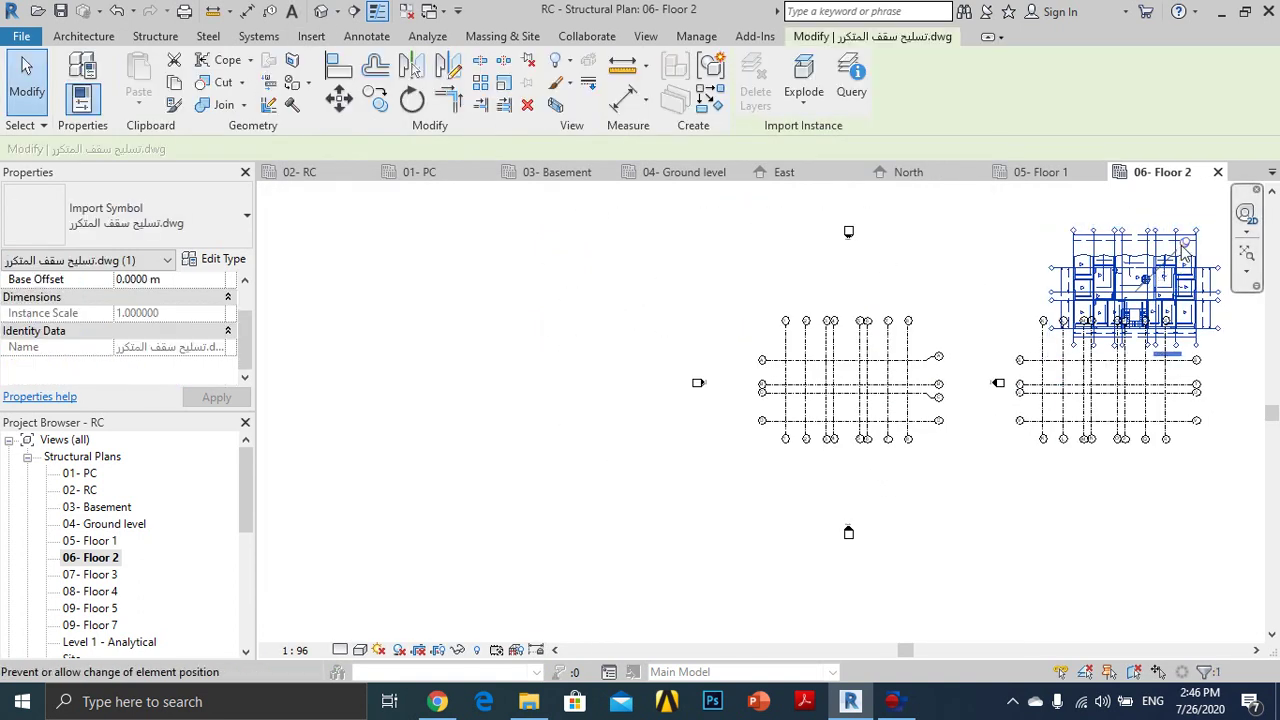
# Drag the imported DWG below the left grid, zoom in, then switch to 05- Floor 1
pyautogui.moveTo(1167, 280); pyautogui.dragTo(848, 455)
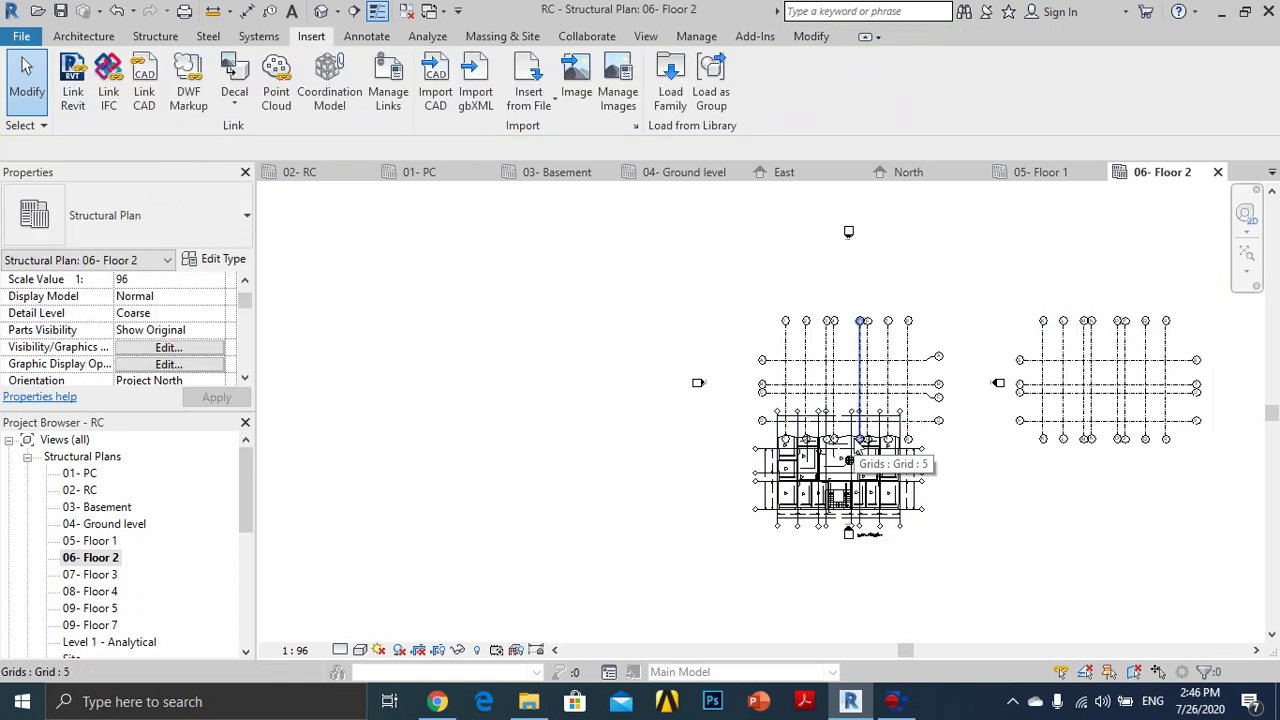
pyautogui.scroll(1, 850, 460)
pyautogui.scroll(2, 930, 500)
pyautogui.scroll(1, 984, 547)
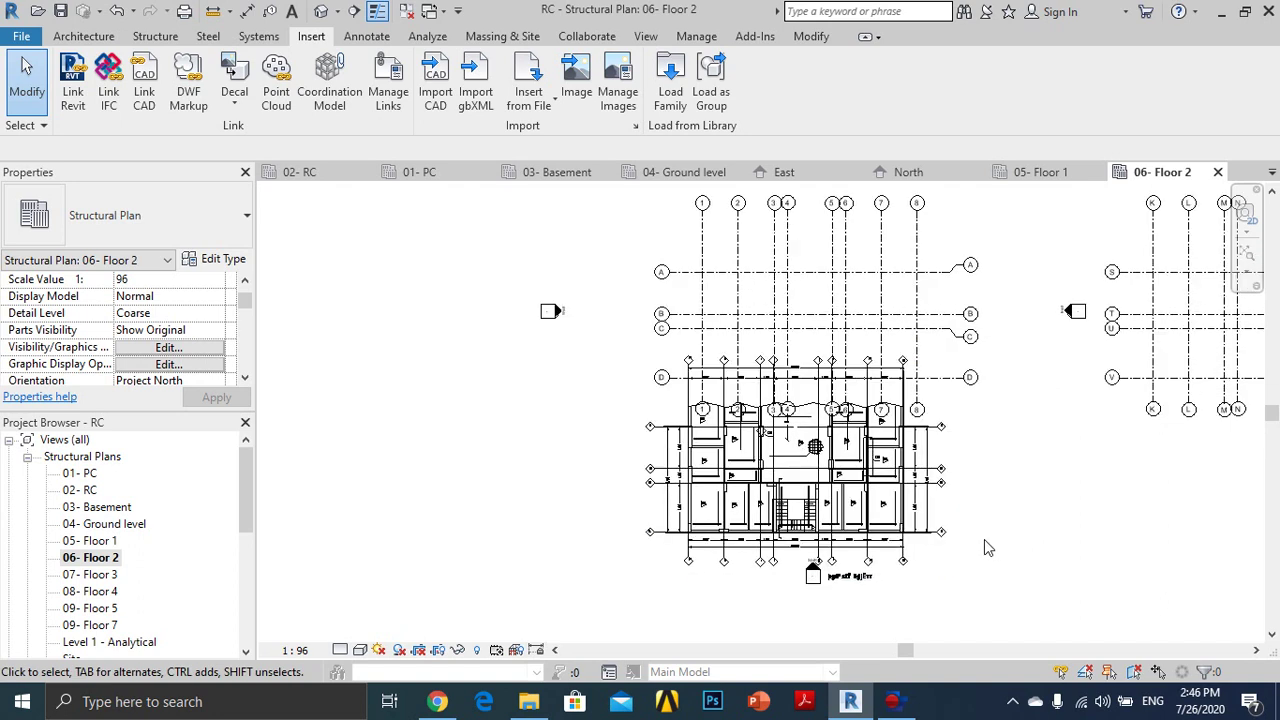
pyautogui.scroll(1, 986, 547)
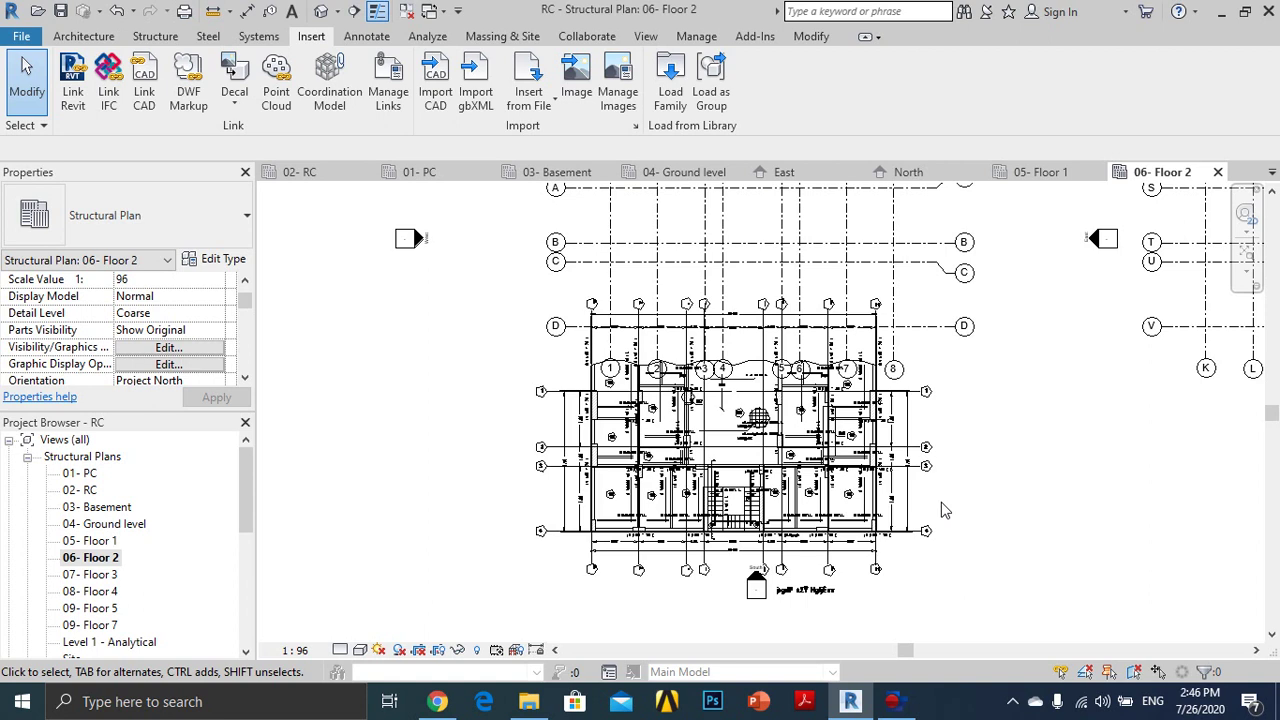
pyautogui.doubleClick(106, 542)
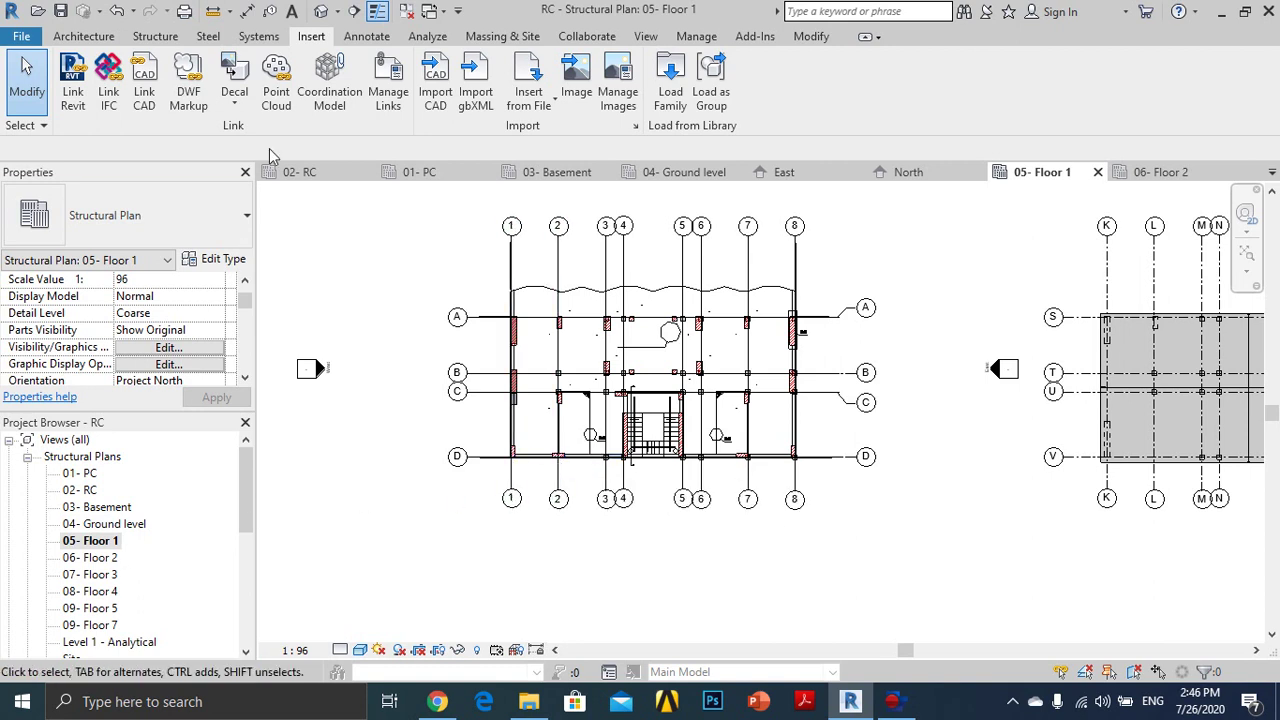
# Open the default 3D view, turned to face the front and zoomed in
pyautogui.click(318, 14)
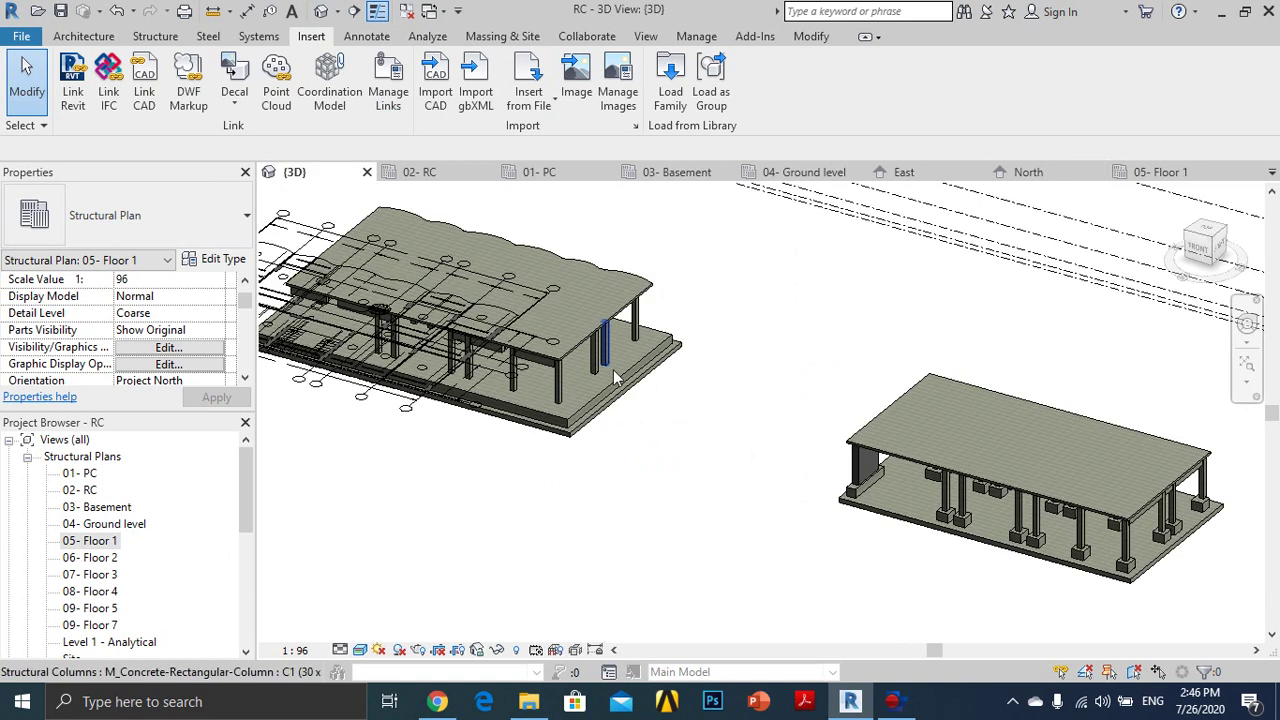
pyautogui.scroll(-2, 657, 357)
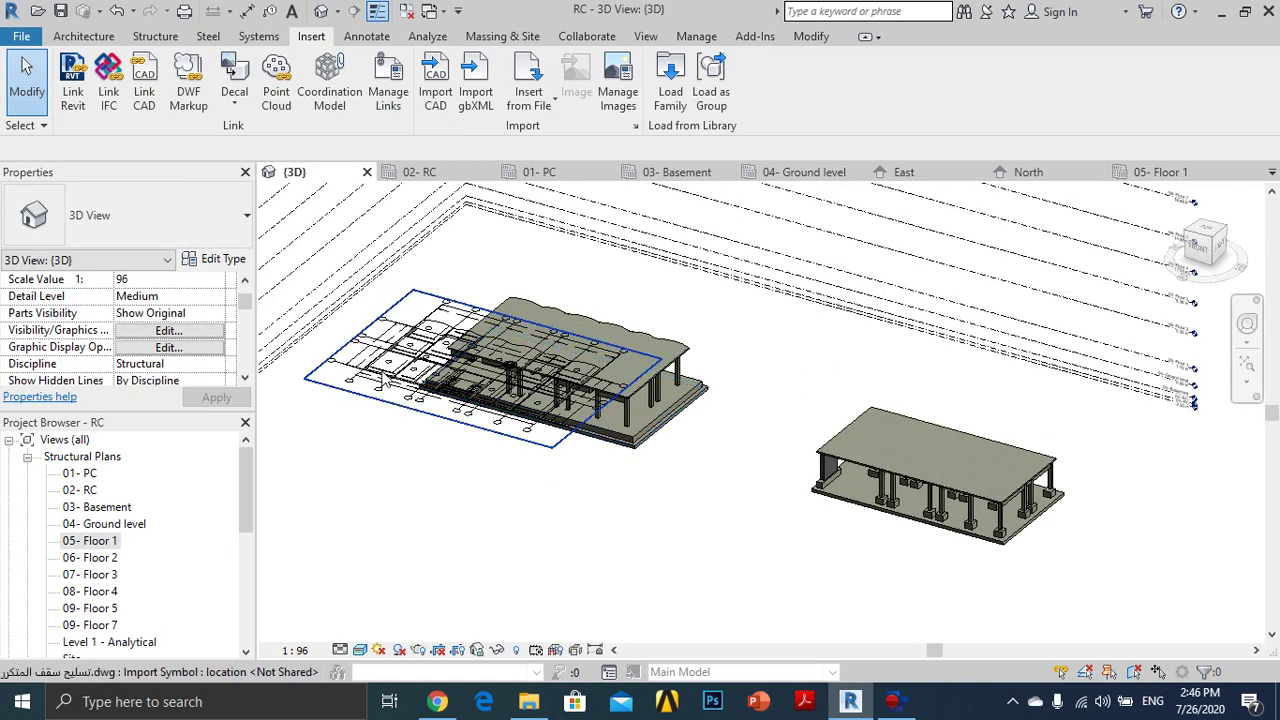
pyautogui.scroll(3, 1060, 600)
pyautogui.scroll(2, 1000, 520)
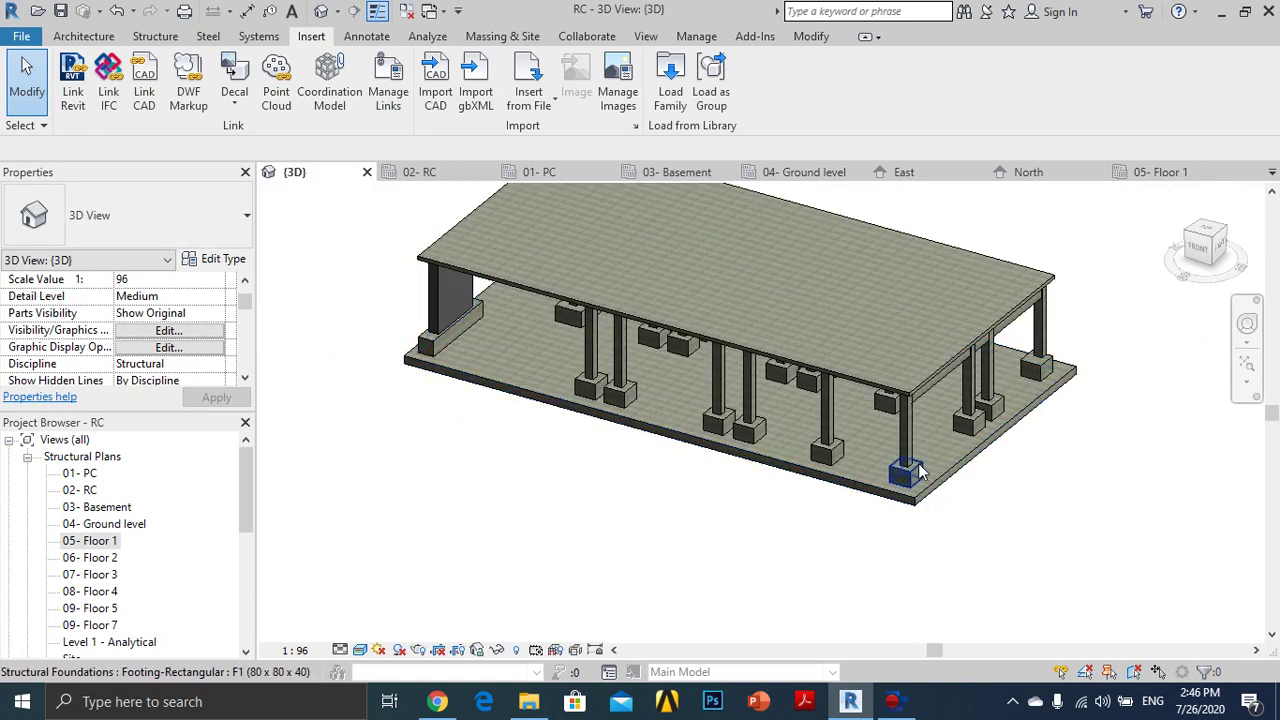
pyautogui.moveTo(1165, 305); pyautogui.dragTo(1150, 300, button='middle')
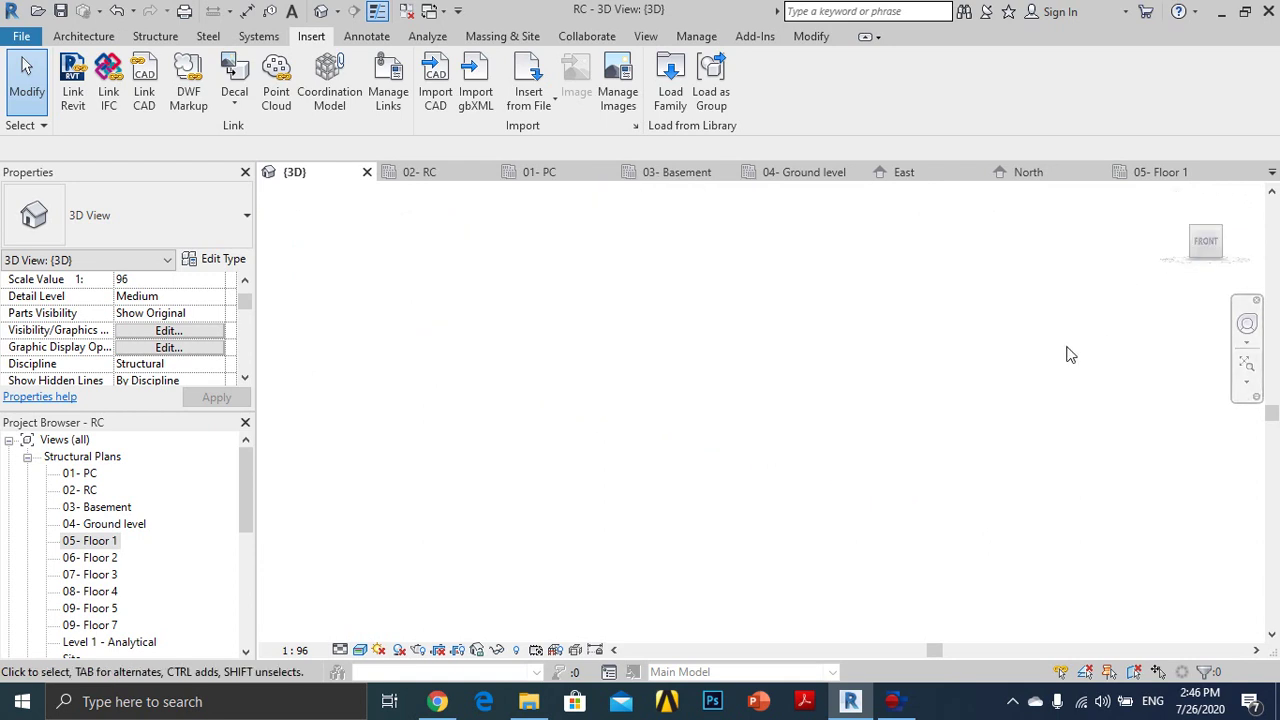
pyautogui.scroll(2, 917, 460)
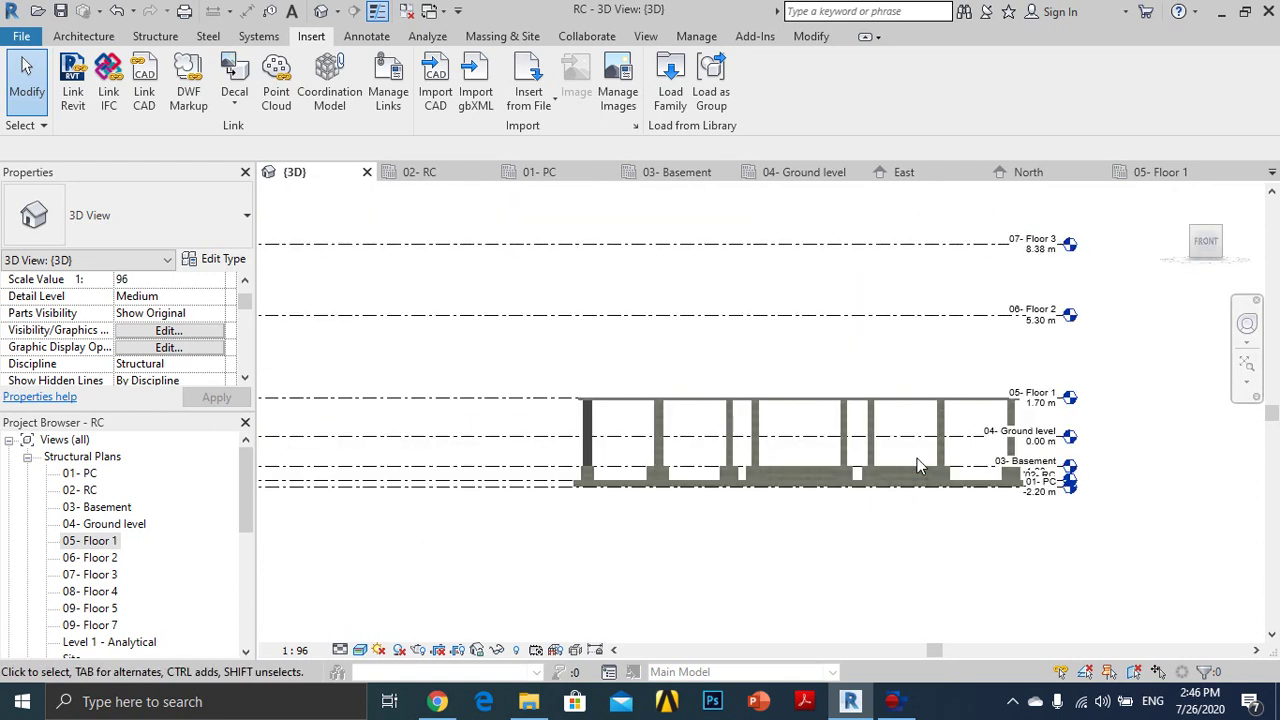
pyautogui.scroll(2, 917, 458)
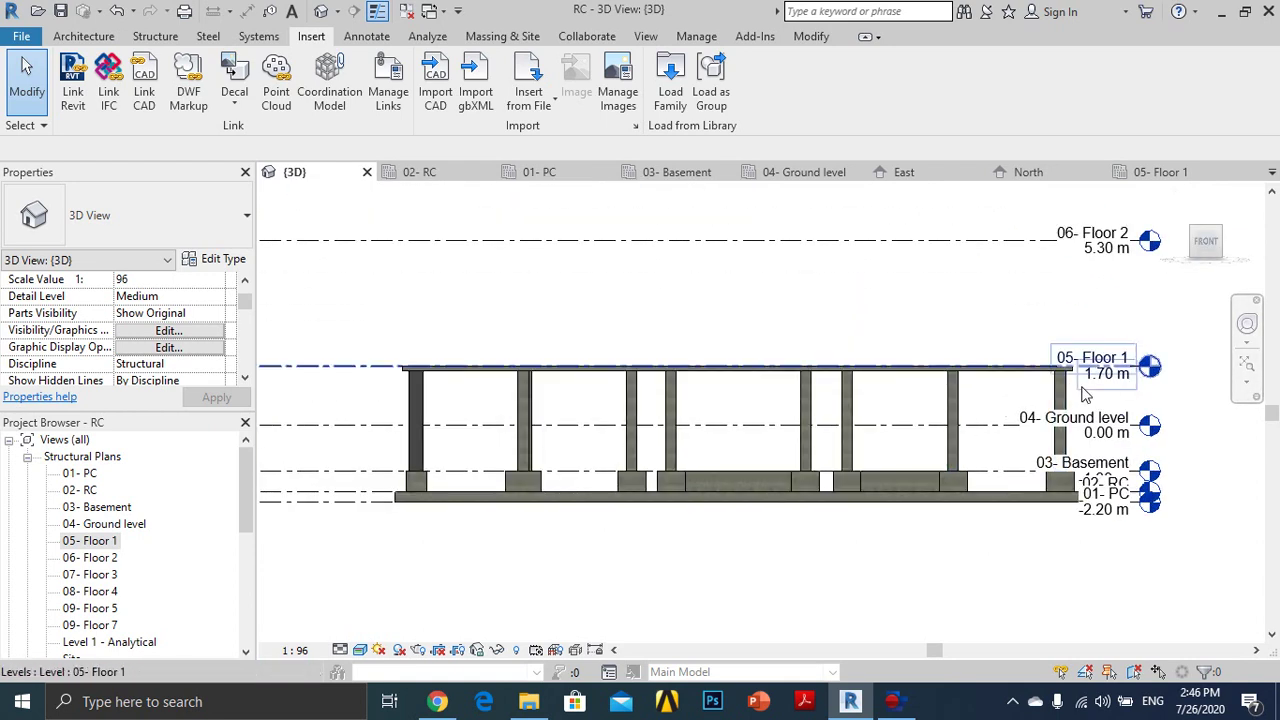
# Crossing-select the Floor 1 columns, beams and slab
pyautogui.click(1040, 393)
pyautogui.click(574, 408)
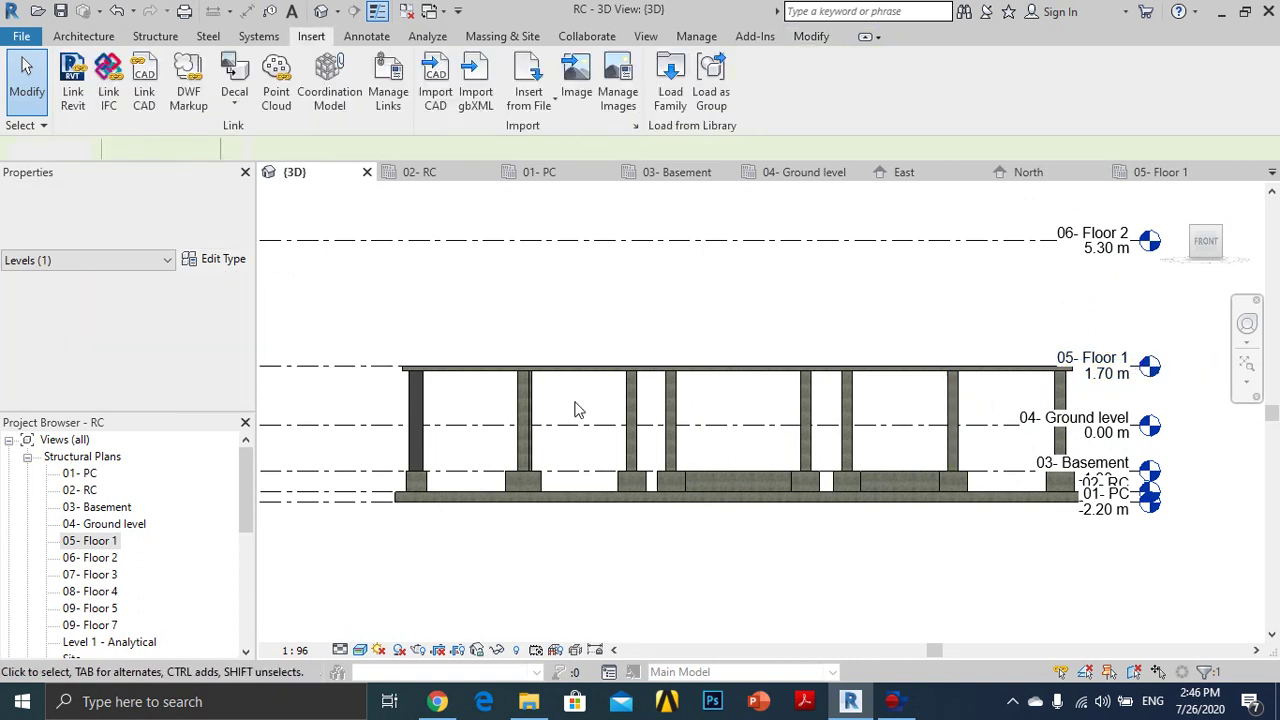
pyautogui.moveTo(1100, 394)
pyautogui.mouseDown()
pyautogui.moveTo(381, 364)
pyautogui.moveTo(370, 352)
pyautogui.mouseUp()
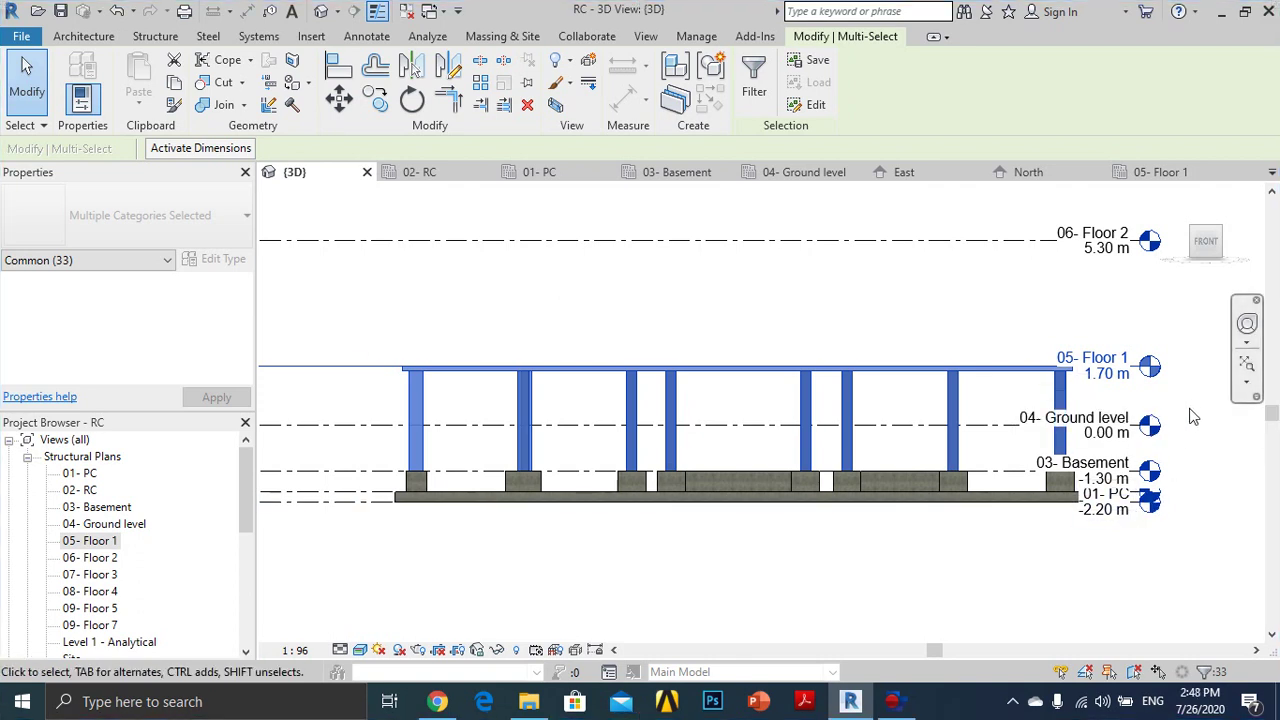
# Reselect the Floor 1 frame and filter it to Floors, Structural Columns, Structural Framing and Walls (32 items)
pyautogui.click(1200, 447)
pyautogui.moveTo(1165, 447); pyautogui.dragTo(366, 314)
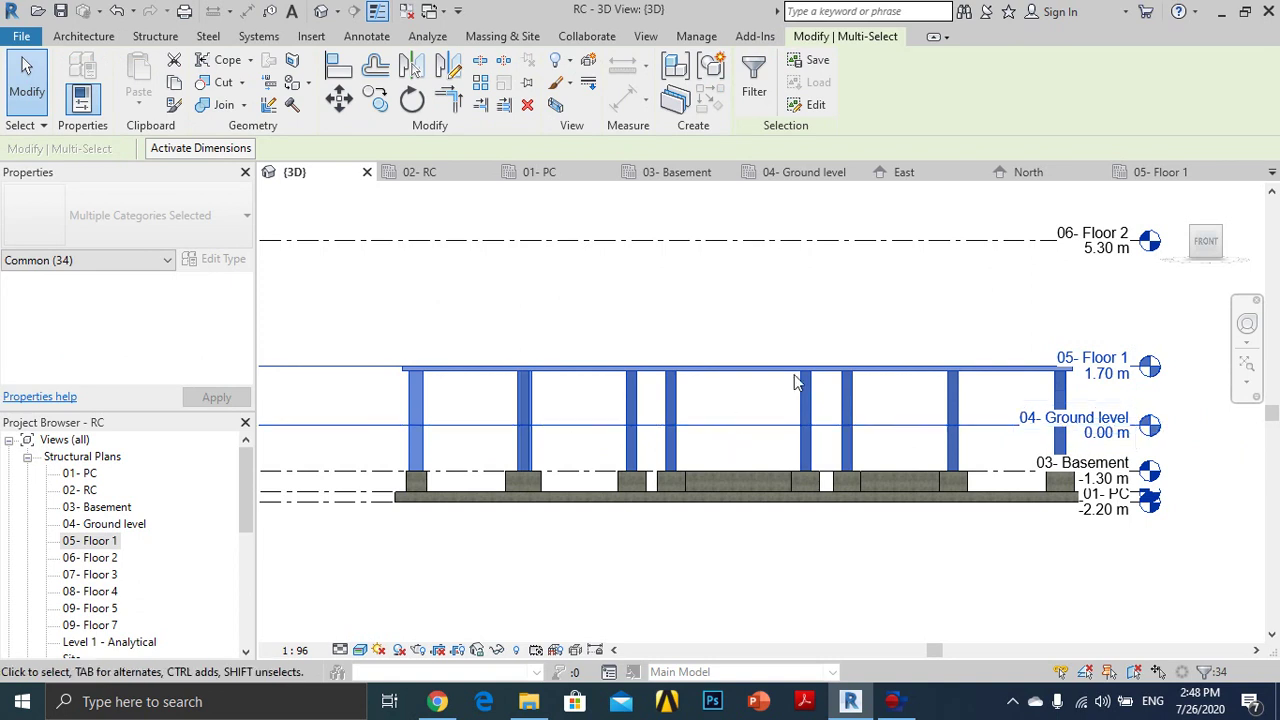
pyautogui.click(755, 78)
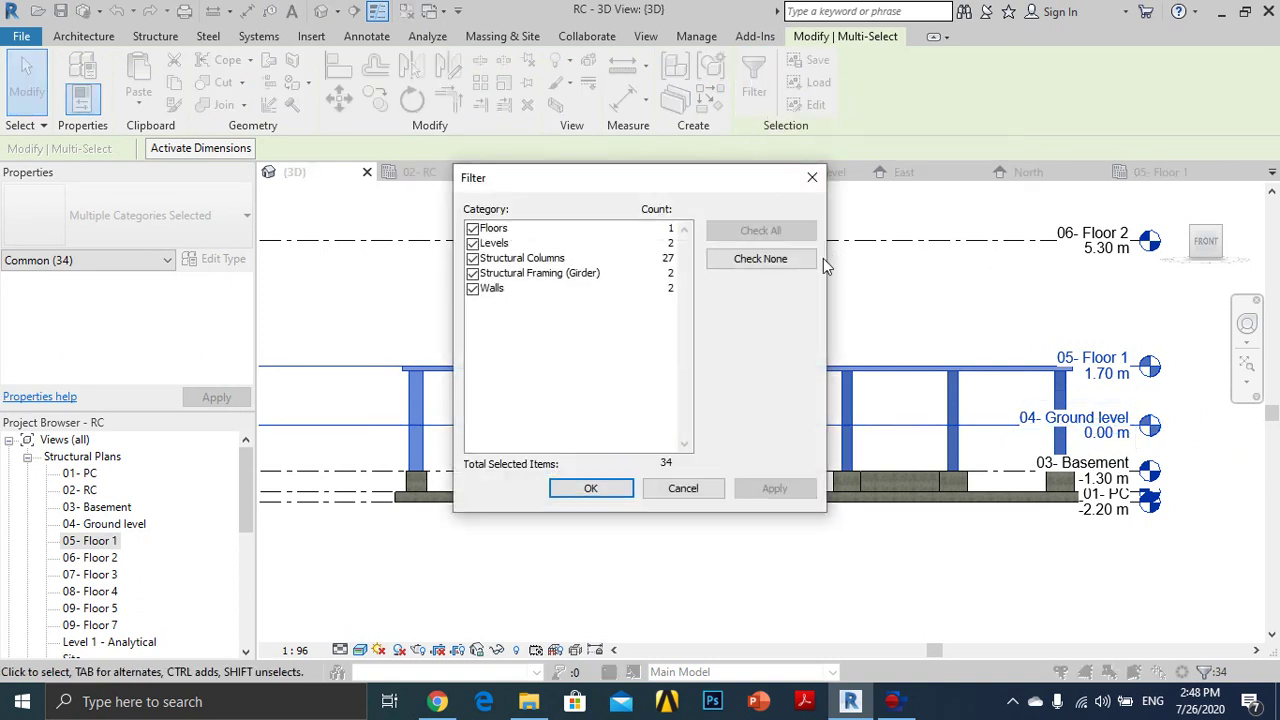
pyautogui.click(730, 270)
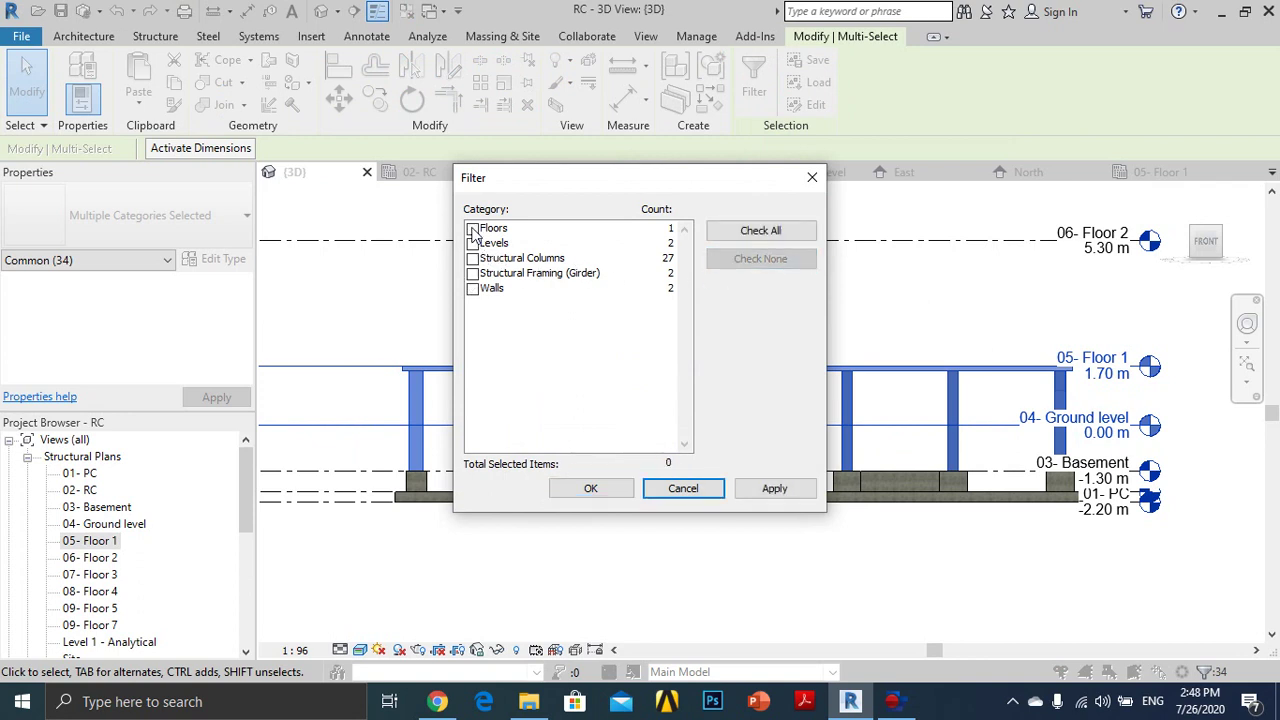
pyautogui.click(473, 230)
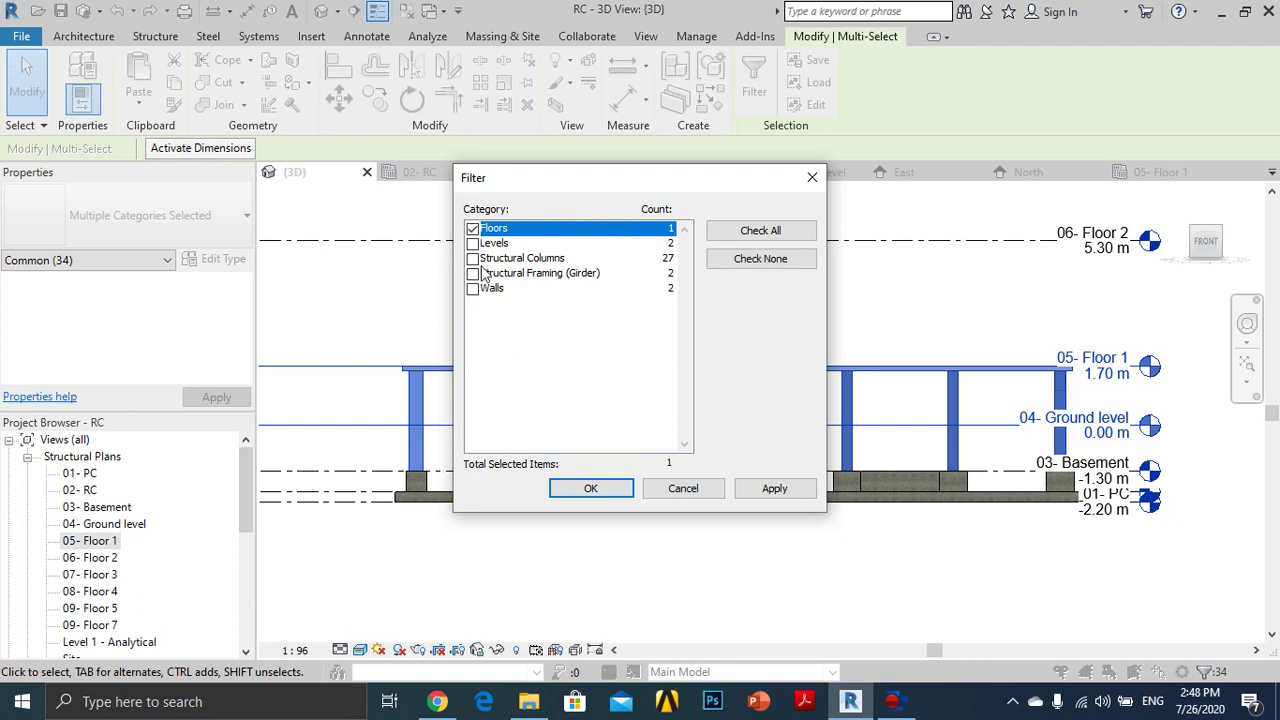
pyautogui.click(474, 259)
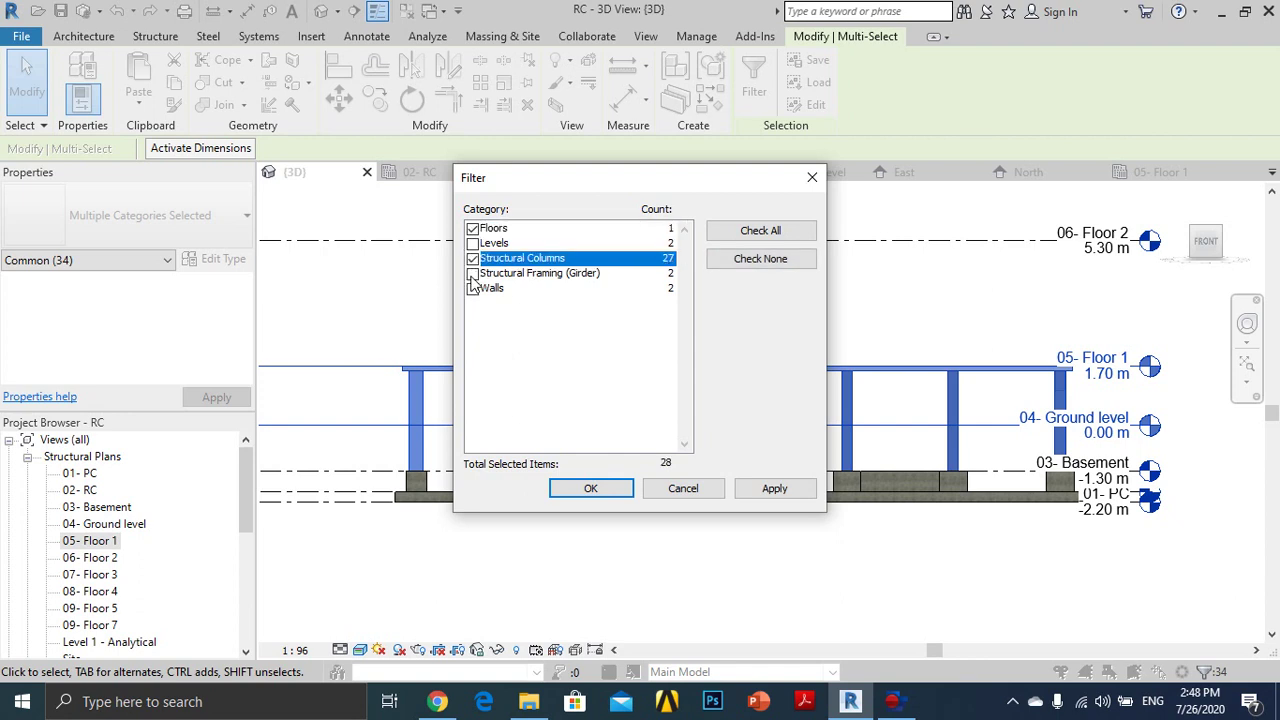
pyautogui.click(473, 274)
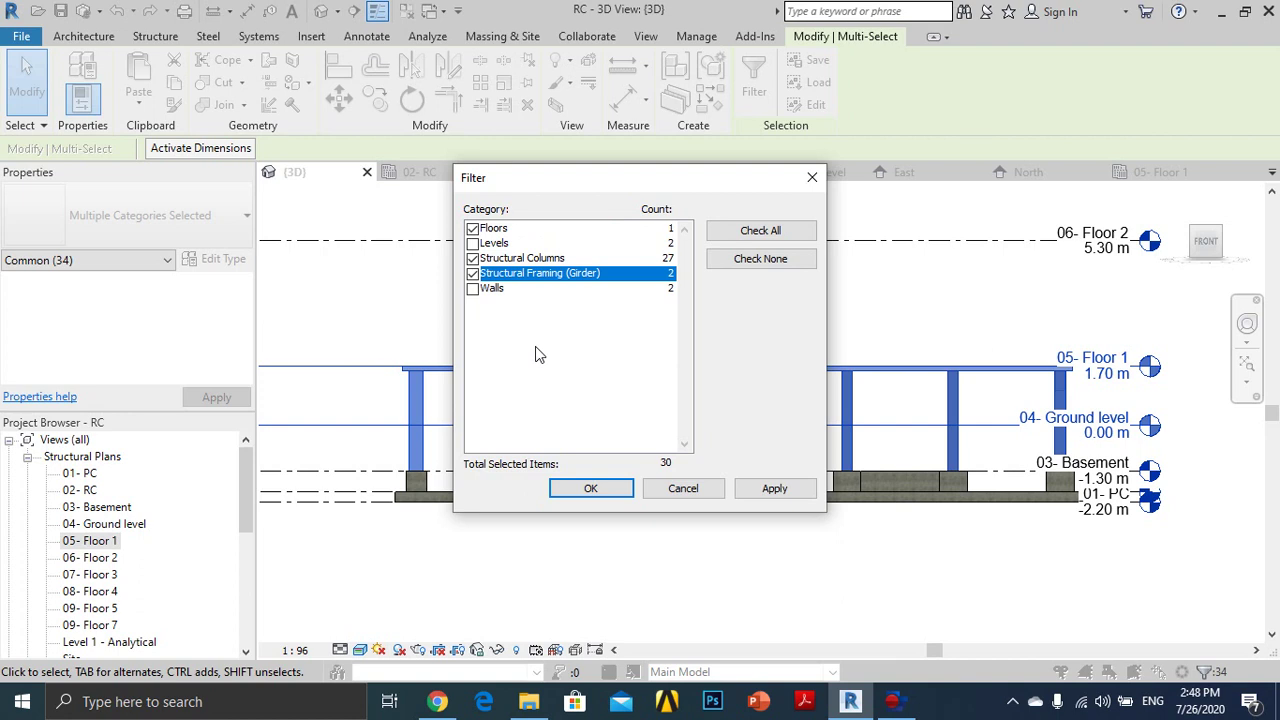
pyautogui.click(474, 289)
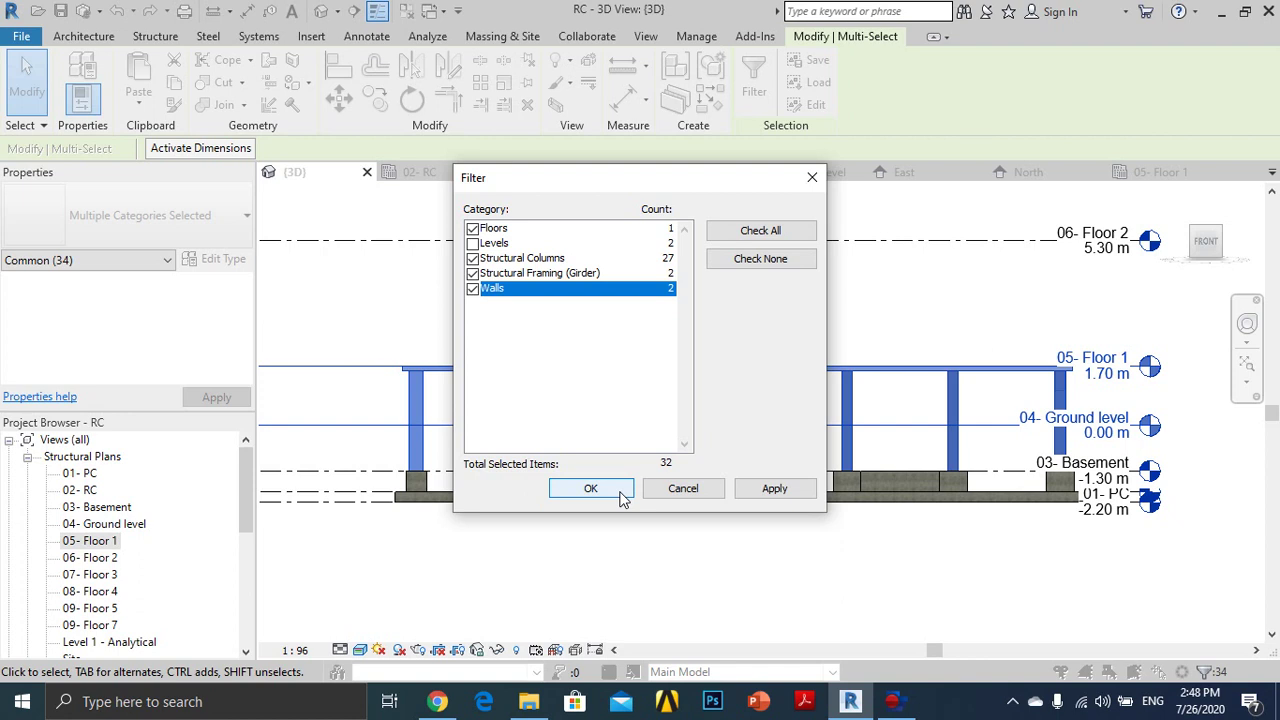
pyautogui.click(620, 495)
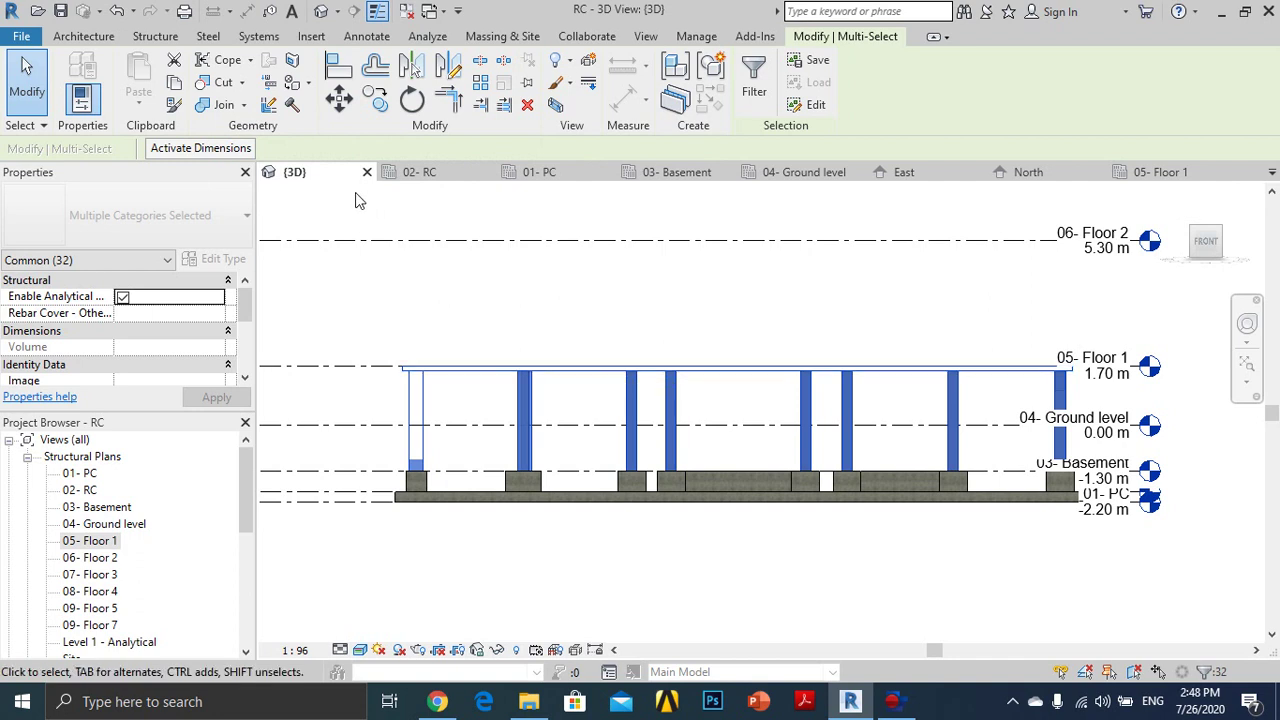
# Copy the 32 Floor 1 elements and paste them aligned onto level 06- Floor 2
pyautogui.click(176, 84)
pyautogui.click(148, 106)
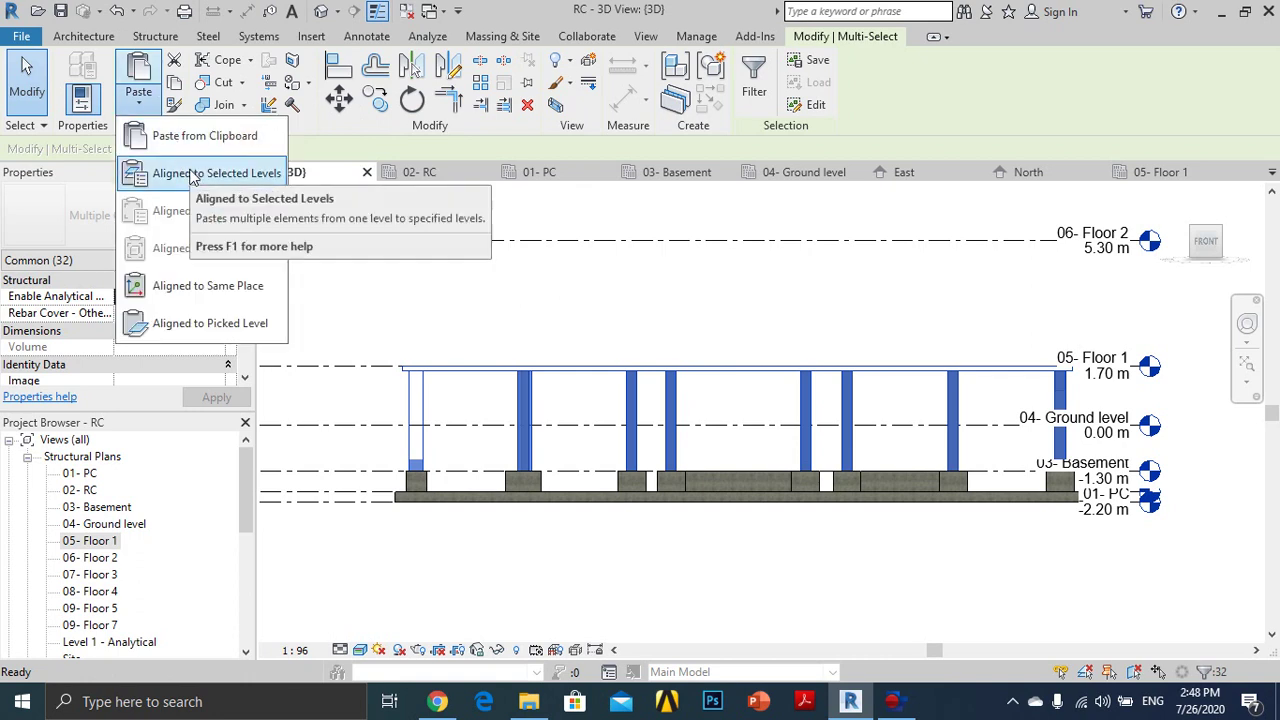
pyautogui.click(193, 174)
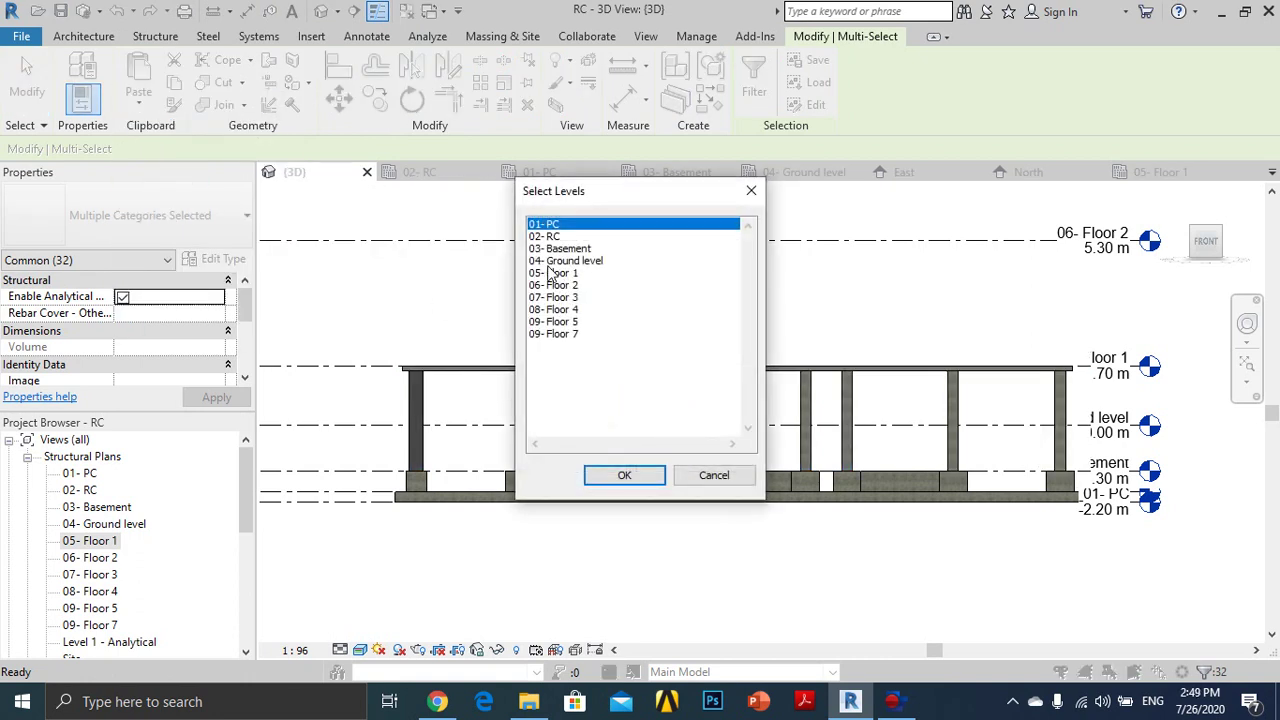
pyautogui.click(562, 287)
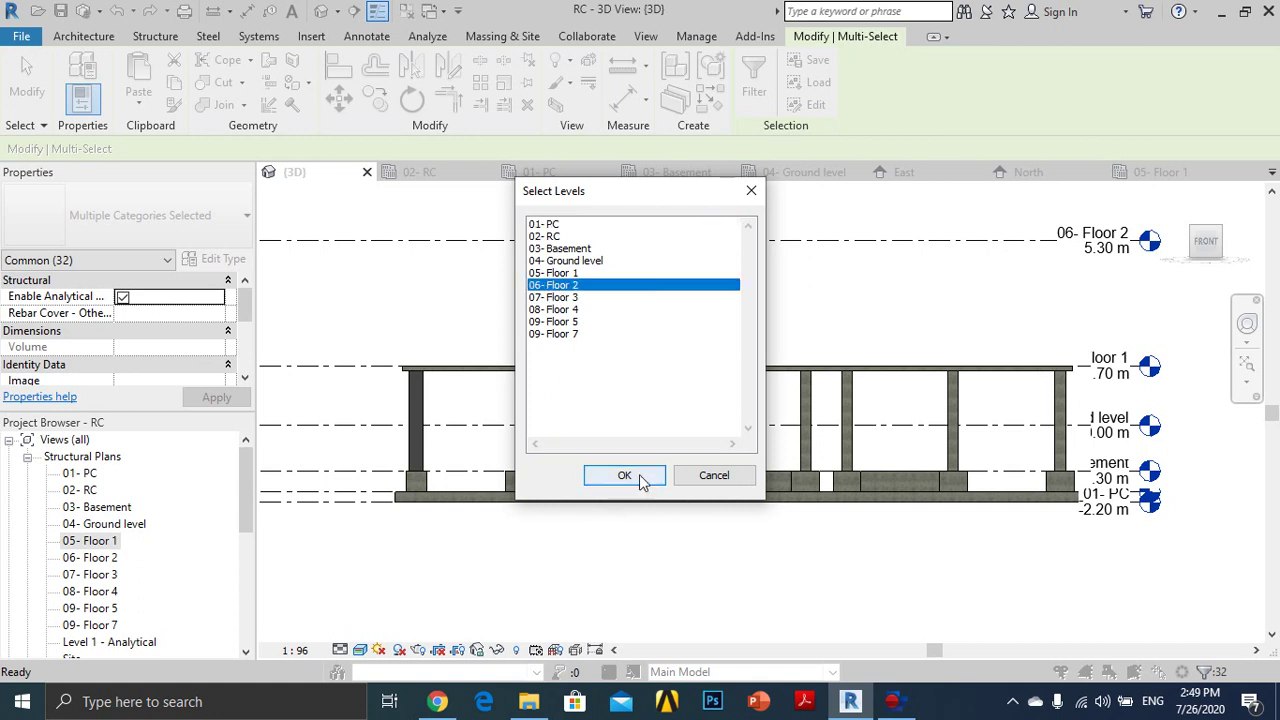
pyautogui.click(625, 476)
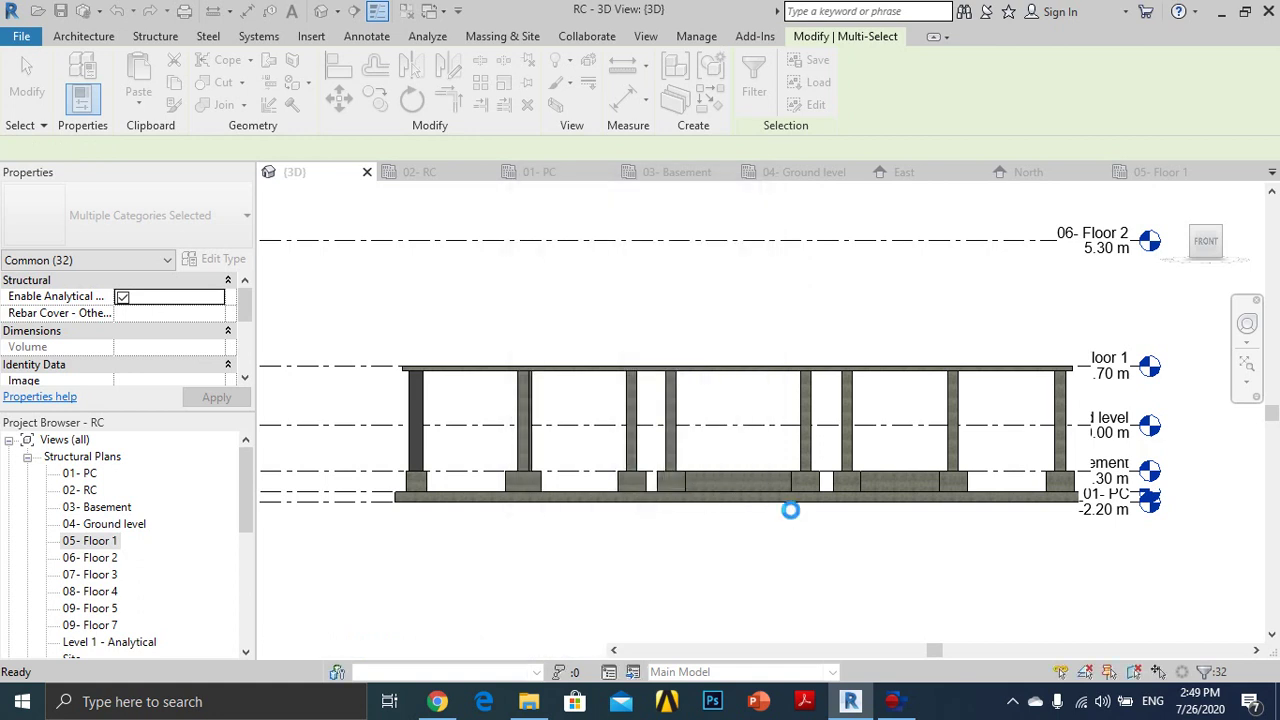
# Delete the stray footing copied under the upper frame's left column
pyautogui.scroll(-3, 786, 514)
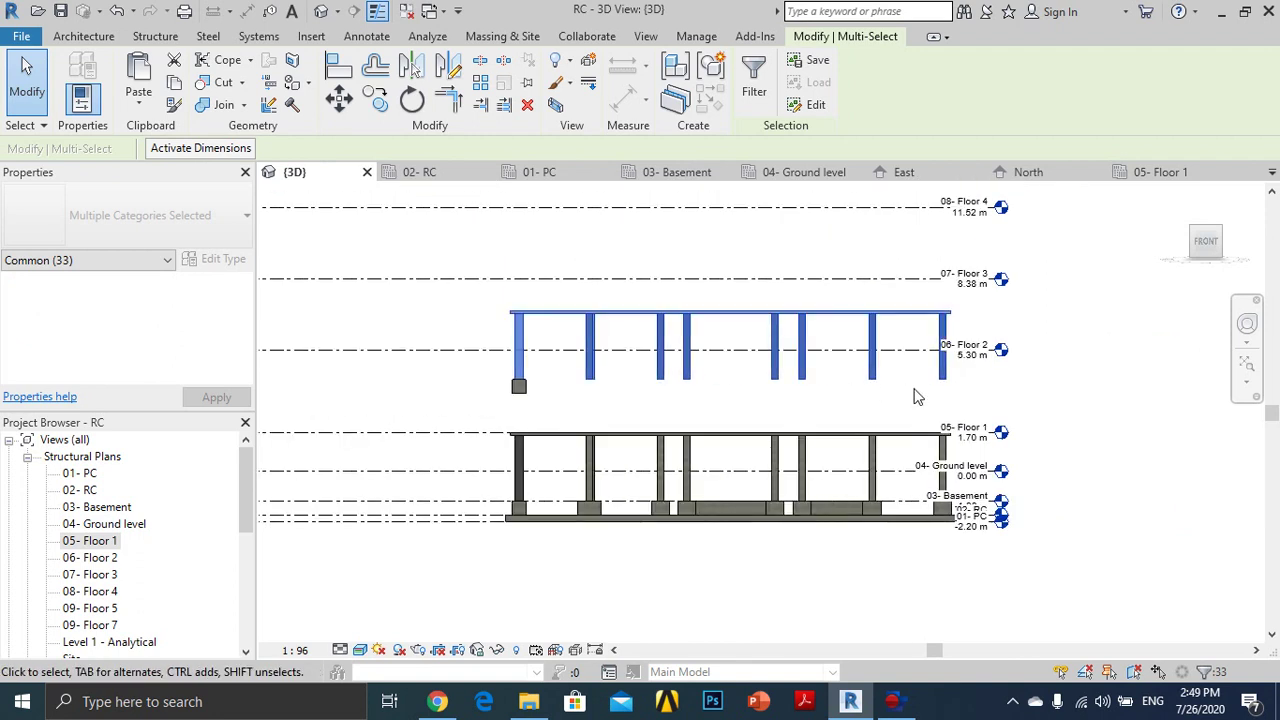
pyautogui.scroll(3, 886, 400)
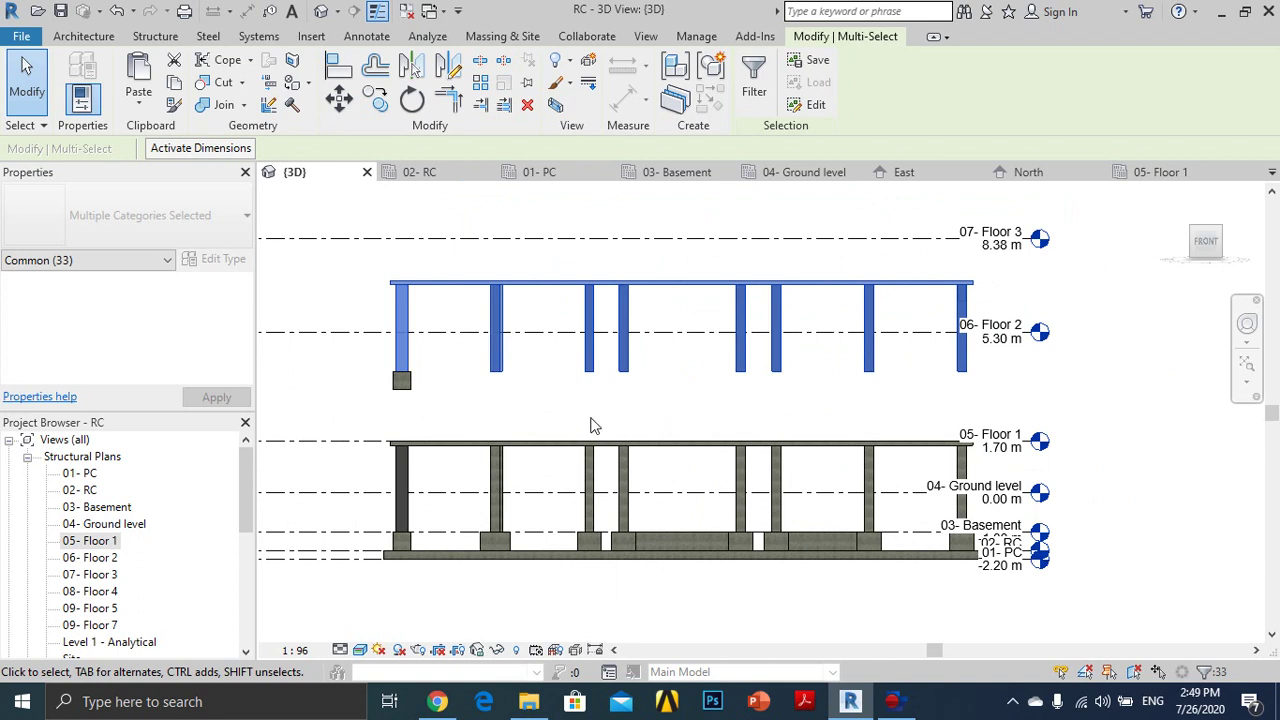
pyautogui.click(551, 402)
pyautogui.click(401, 380)
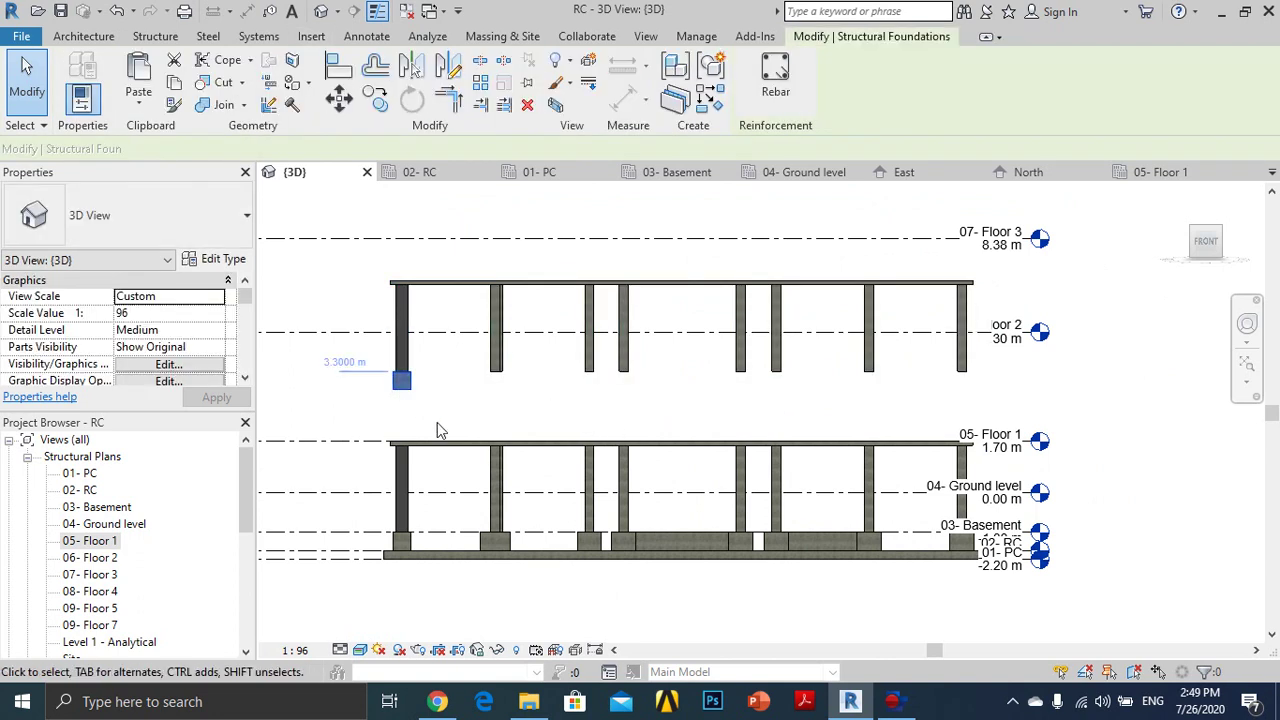
pyautogui.click(430, 408)
pyautogui.click(405, 382)
pyautogui.click(408, 398)
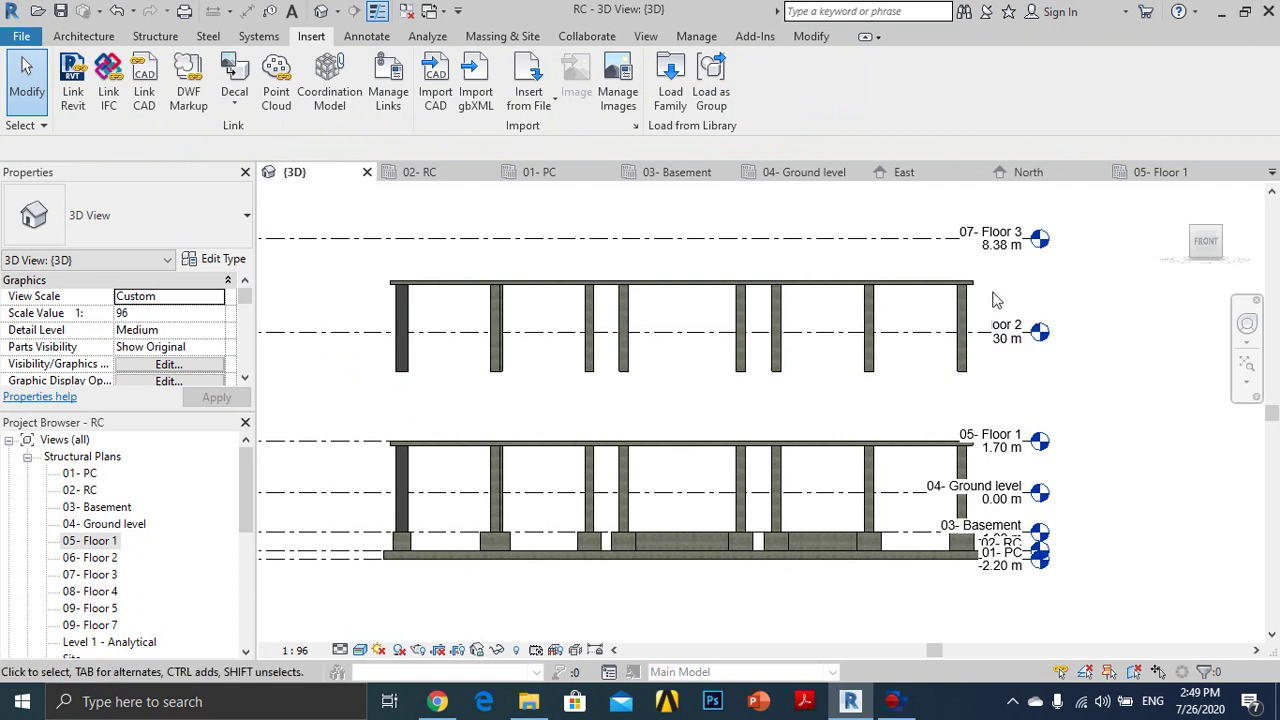
# Try setting the pasted slab's level to 06- Floor 2, then cancel the resulting error
pyautogui.click(928, 287)
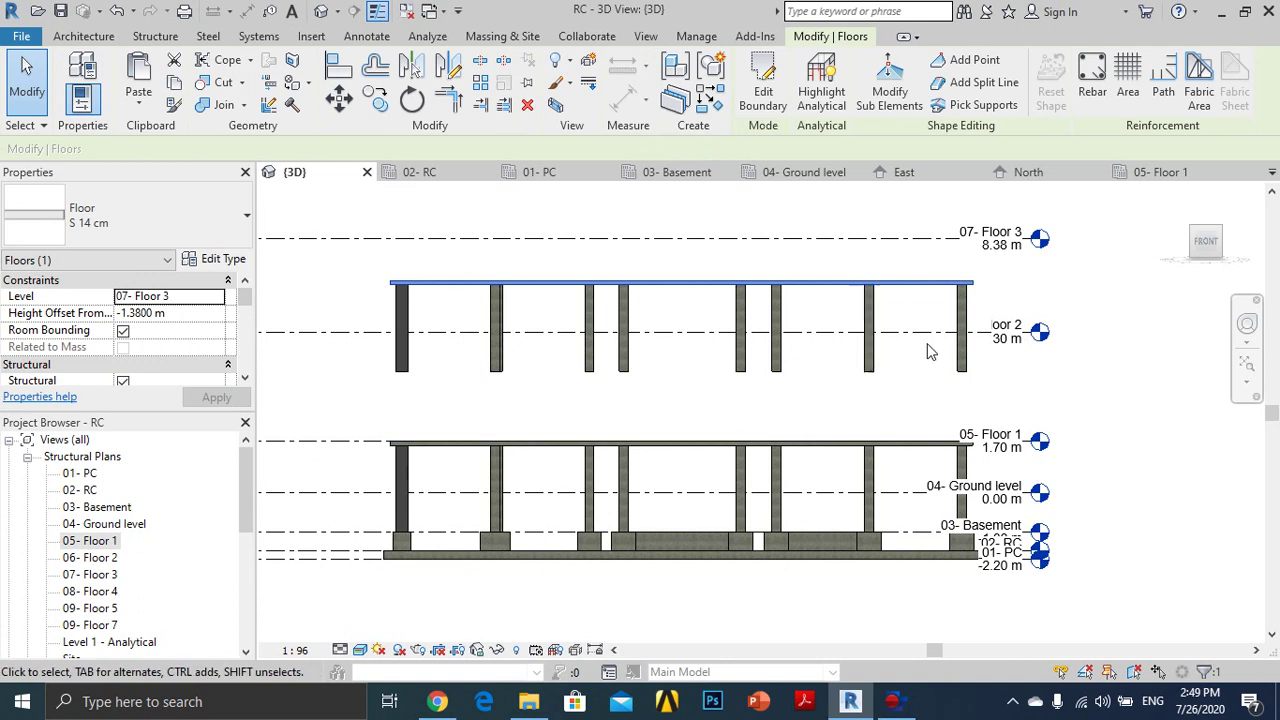
pyautogui.click(216, 296)
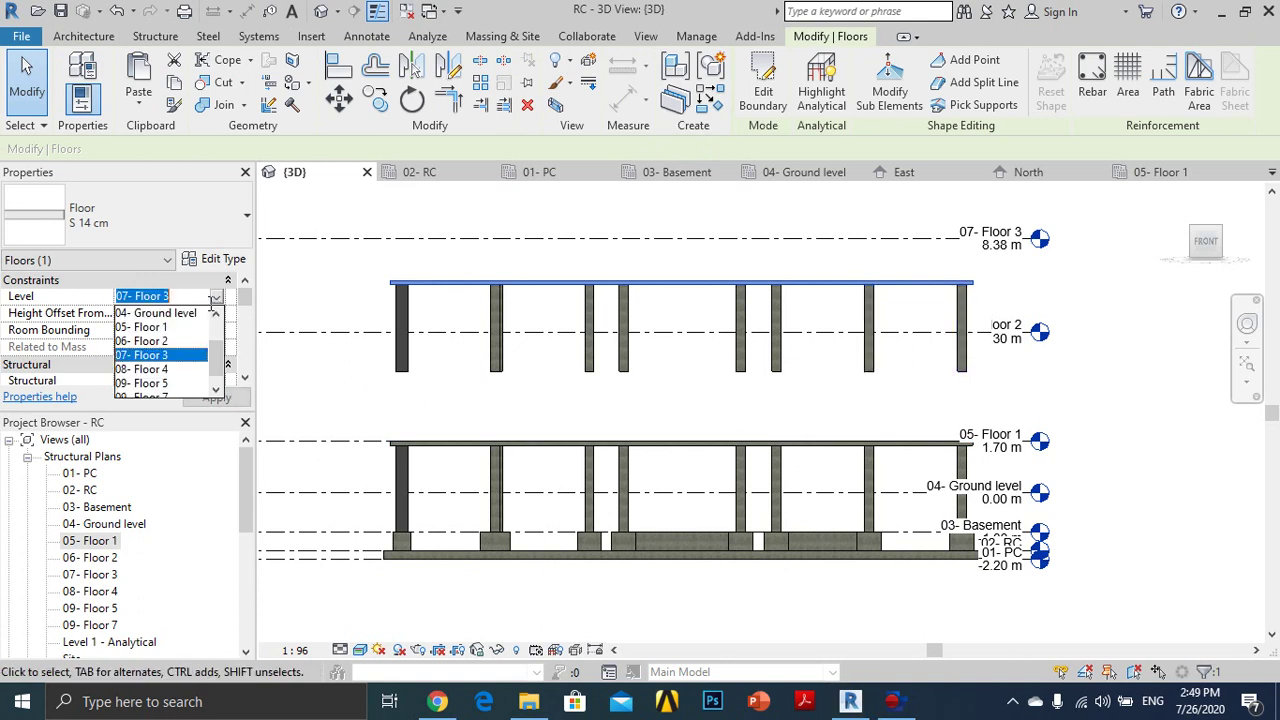
pyautogui.click(142, 341)
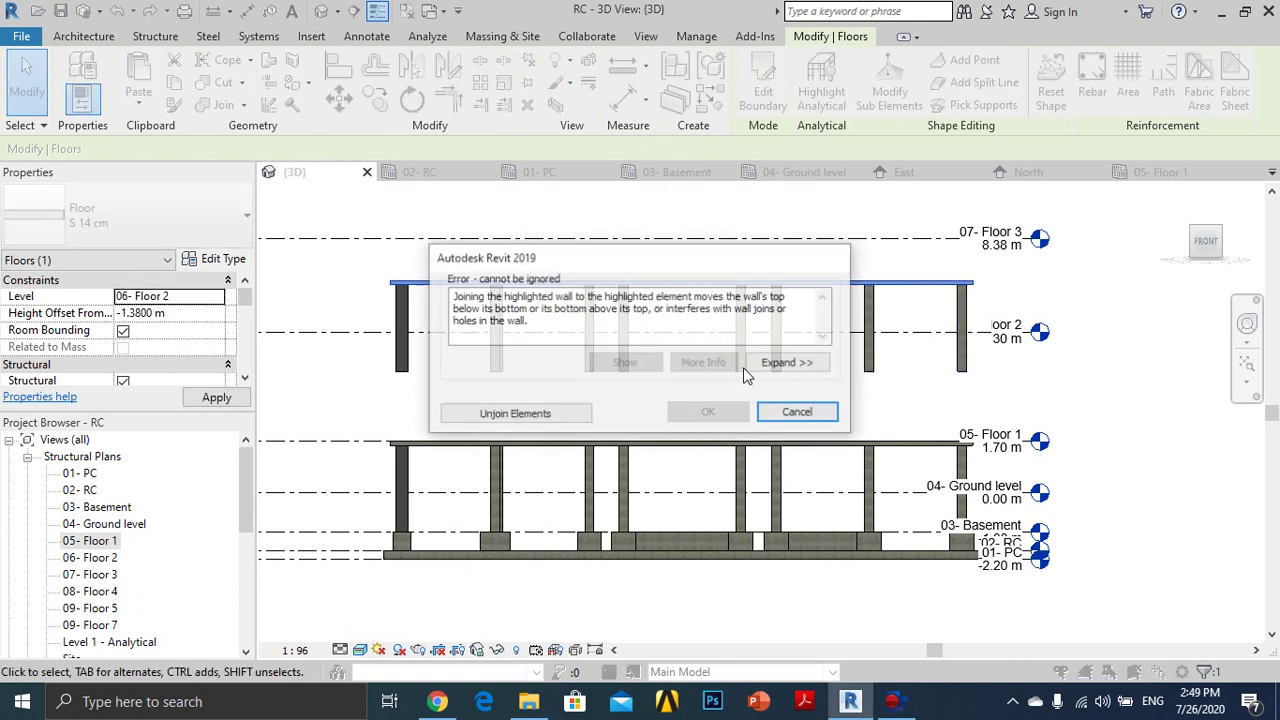
pyautogui.click(788, 413)
# Crossing-select the pasted upper elements and narrow the properties to Structural Columns
pyautogui.click(560, 418)
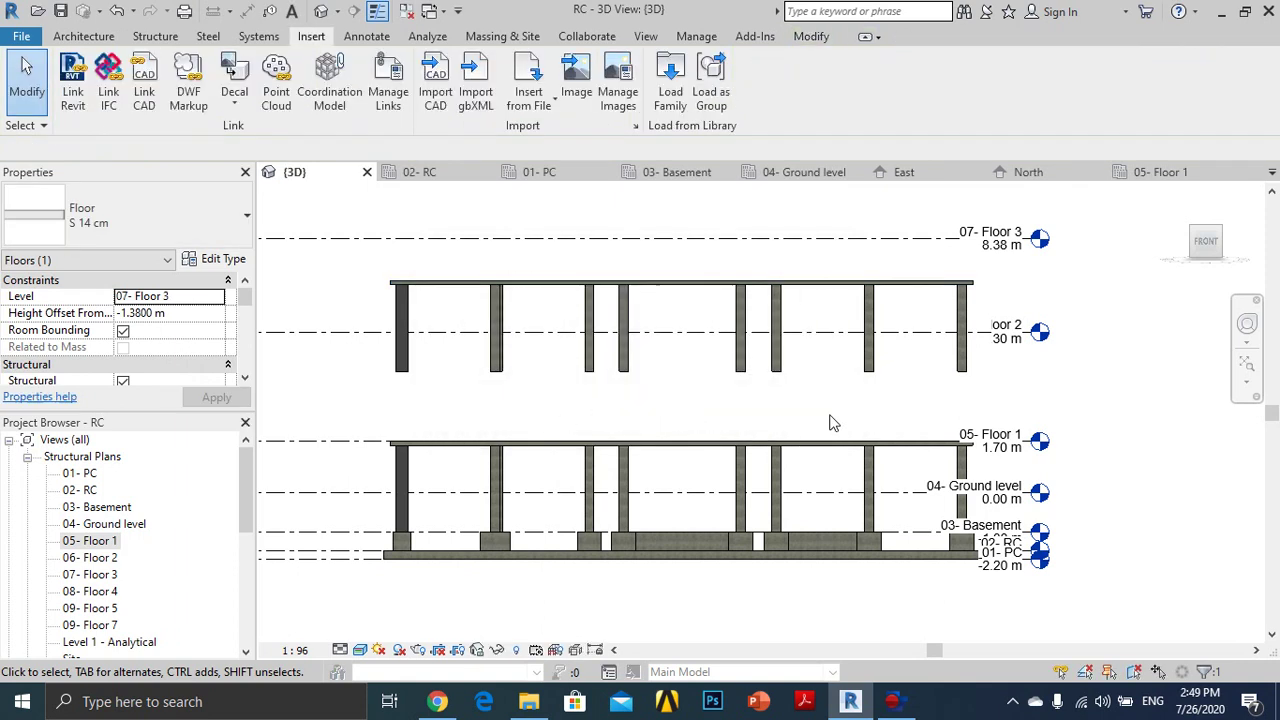
pyautogui.moveTo(993, 376); pyautogui.dragTo(371, 364)
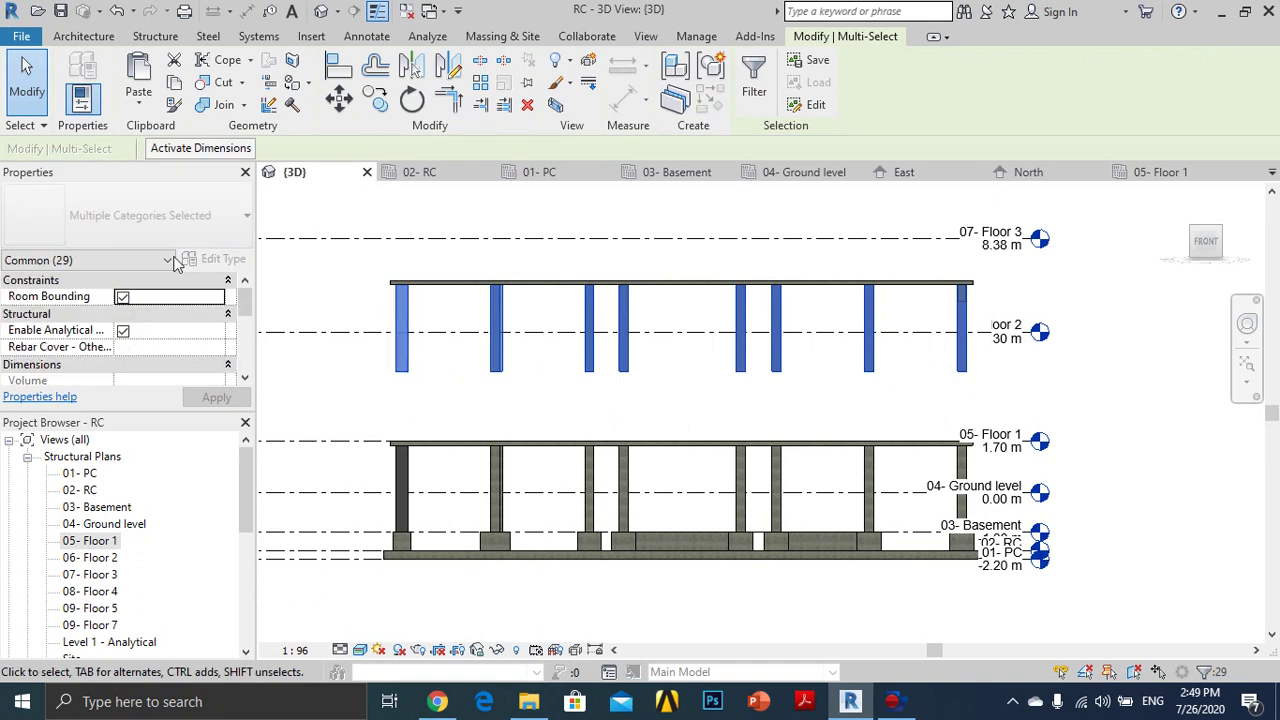
pyautogui.click(150, 260)
pyautogui.click(58, 322)
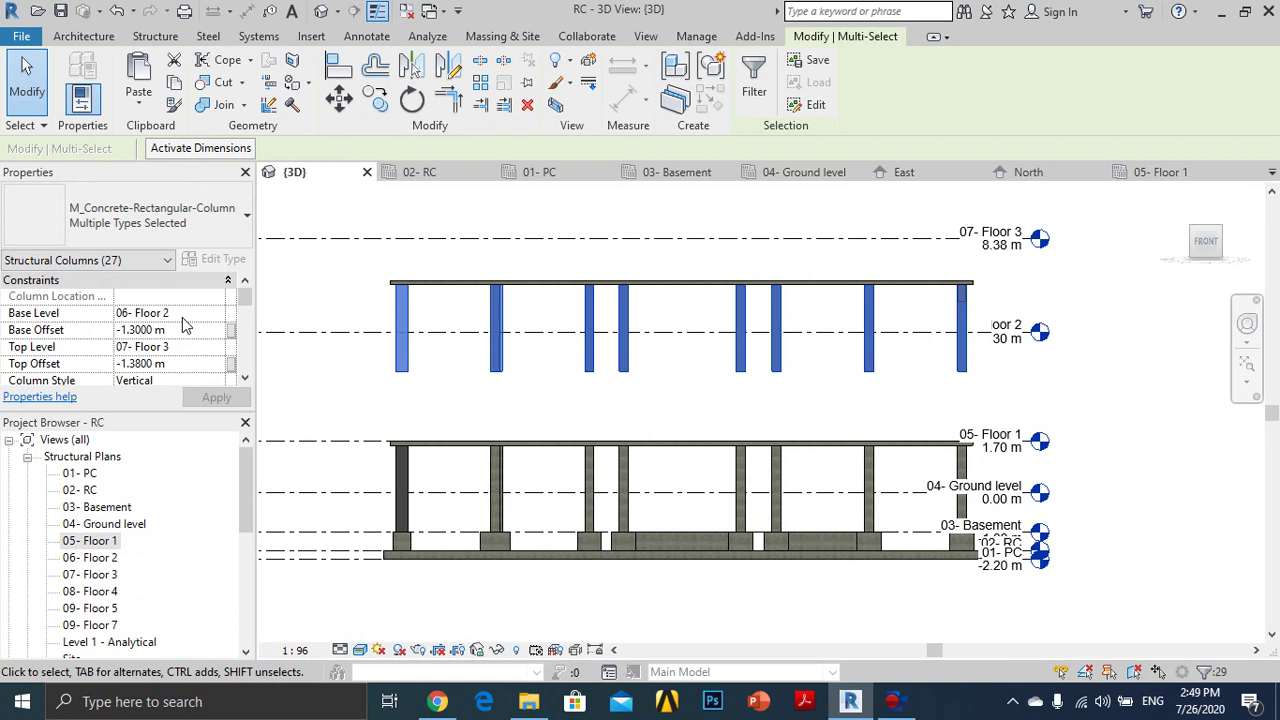
# Set the columns' base level to 05- Floor 1 with a 0 base offset
pyautogui.click(217, 314)
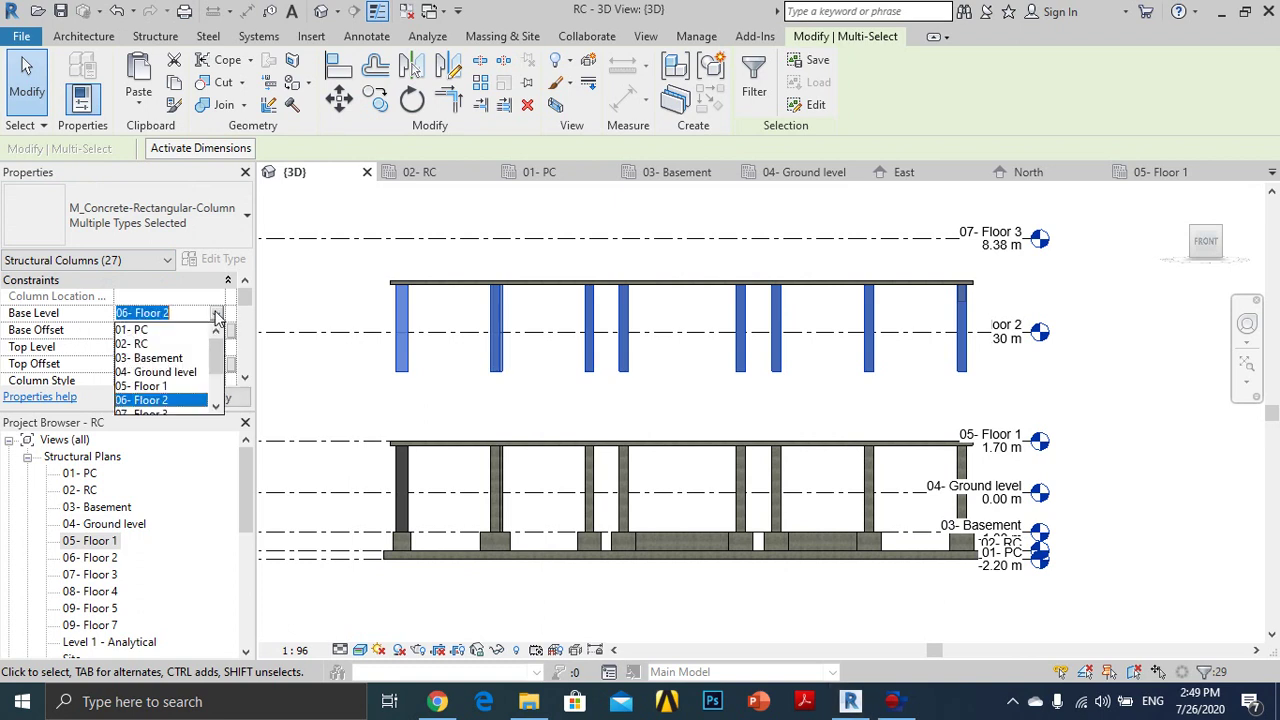
pyautogui.click(151, 386)
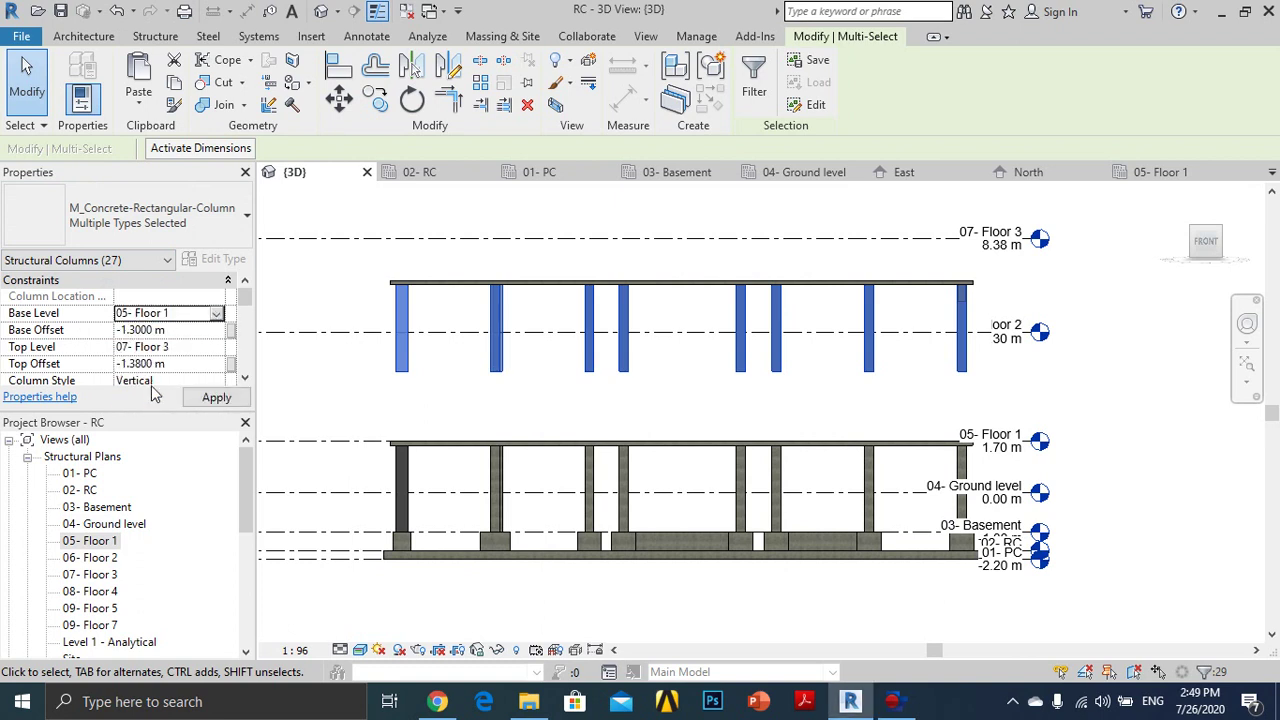
pyautogui.click(178, 330)
pyautogui.write('0')
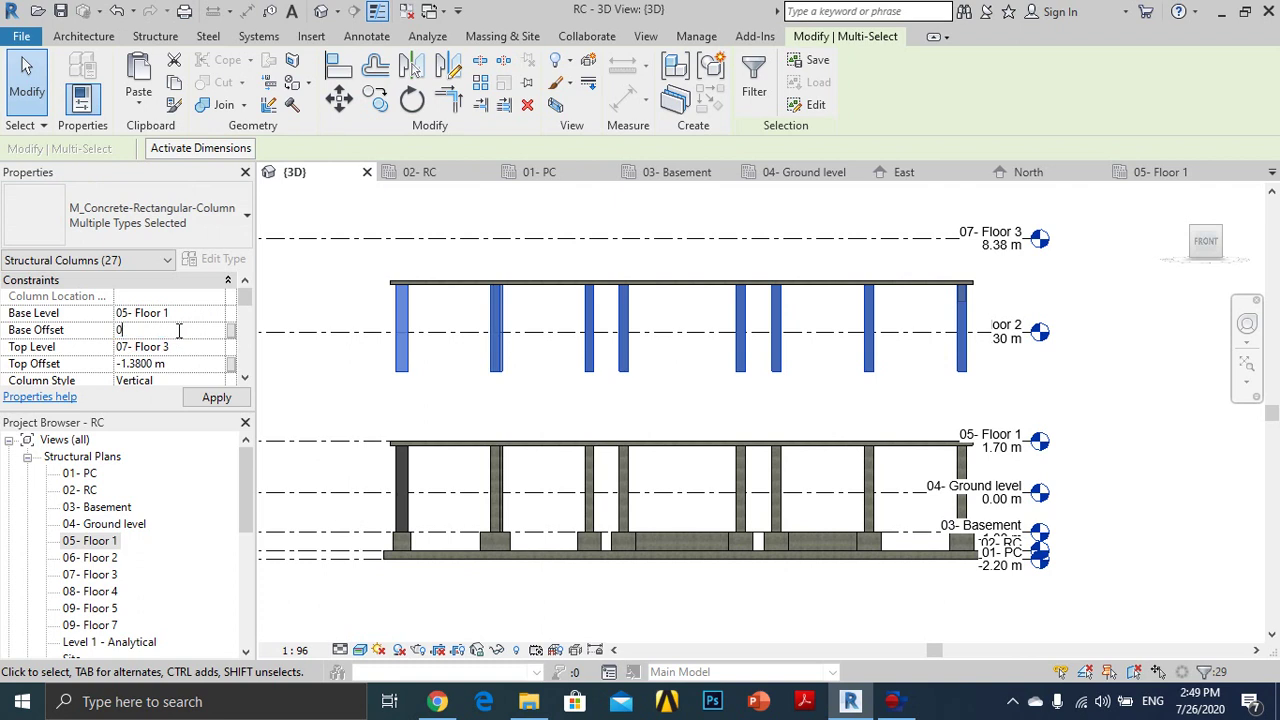
pyautogui.press('Return')
# Set the columns' top level to 06- Floor 2, unjoin elements, and enter 0 top offset
pyautogui.click(200, 347)
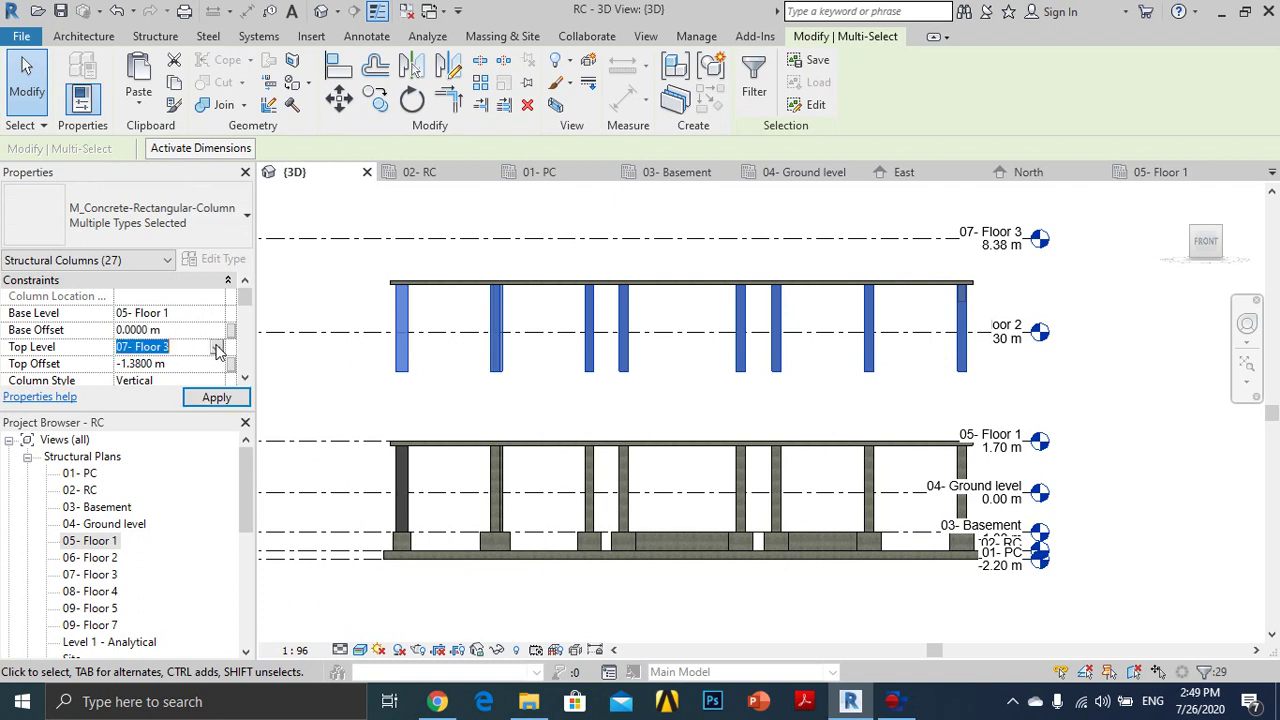
pyautogui.click(216, 347)
pyautogui.click(168, 420)
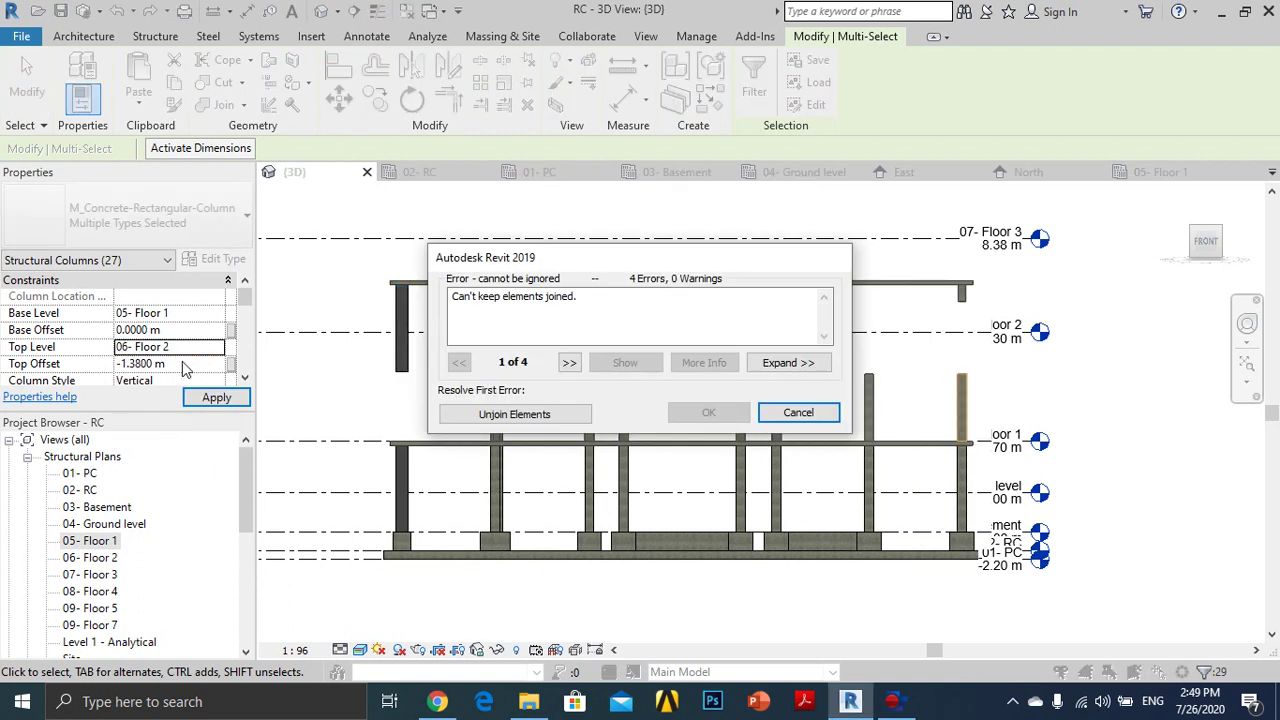
pyautogui.click(490, 416)
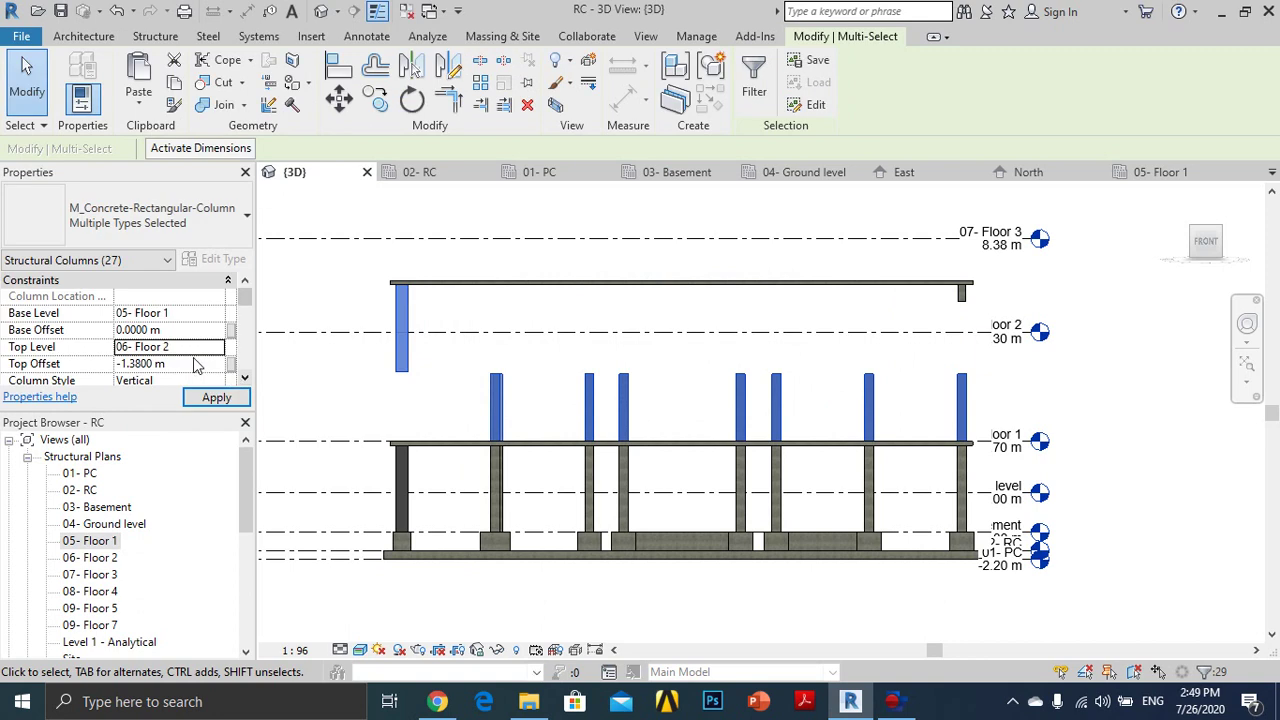
pyautogui.click(182, 363)
pyautogui.write('0')
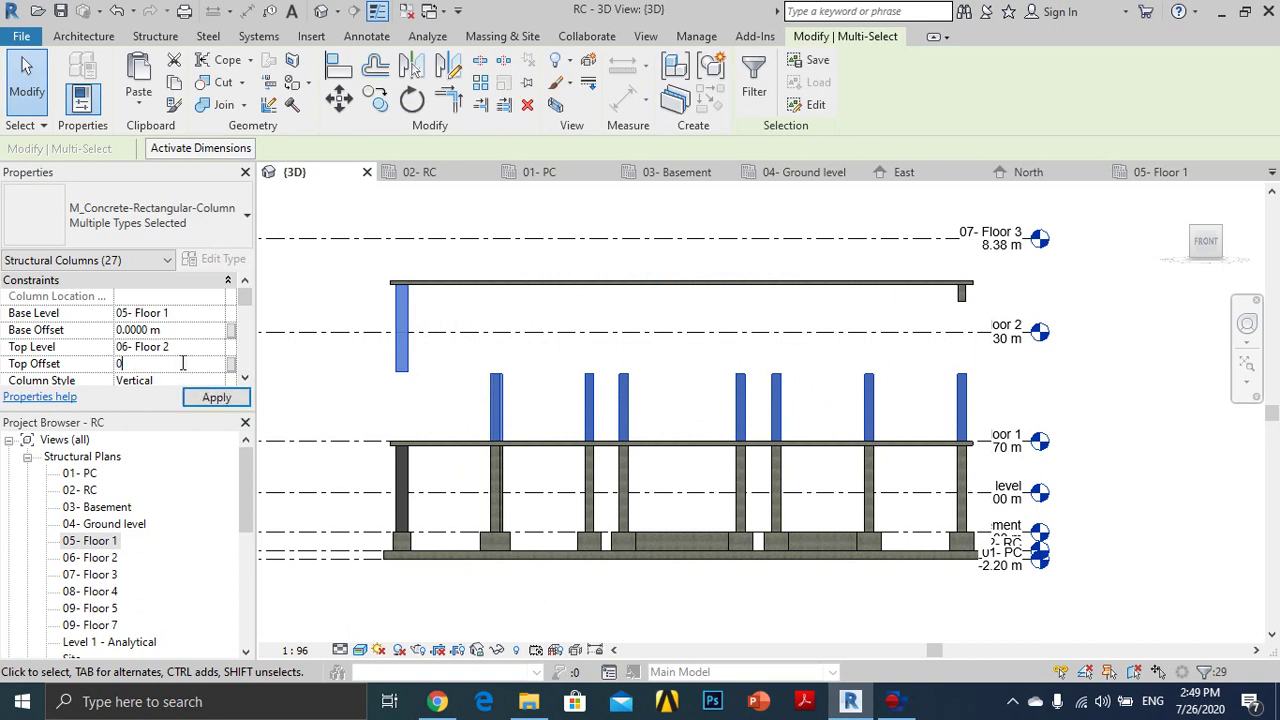
# Clear the column selection and select the two copied walls
pyautogui.click(418, 394)
pyautogui.click(405, 367)
pyautogui.click(440, 413)
pyautogui.moveTo(376, 366); pyautogui.dragTo(363, 363)
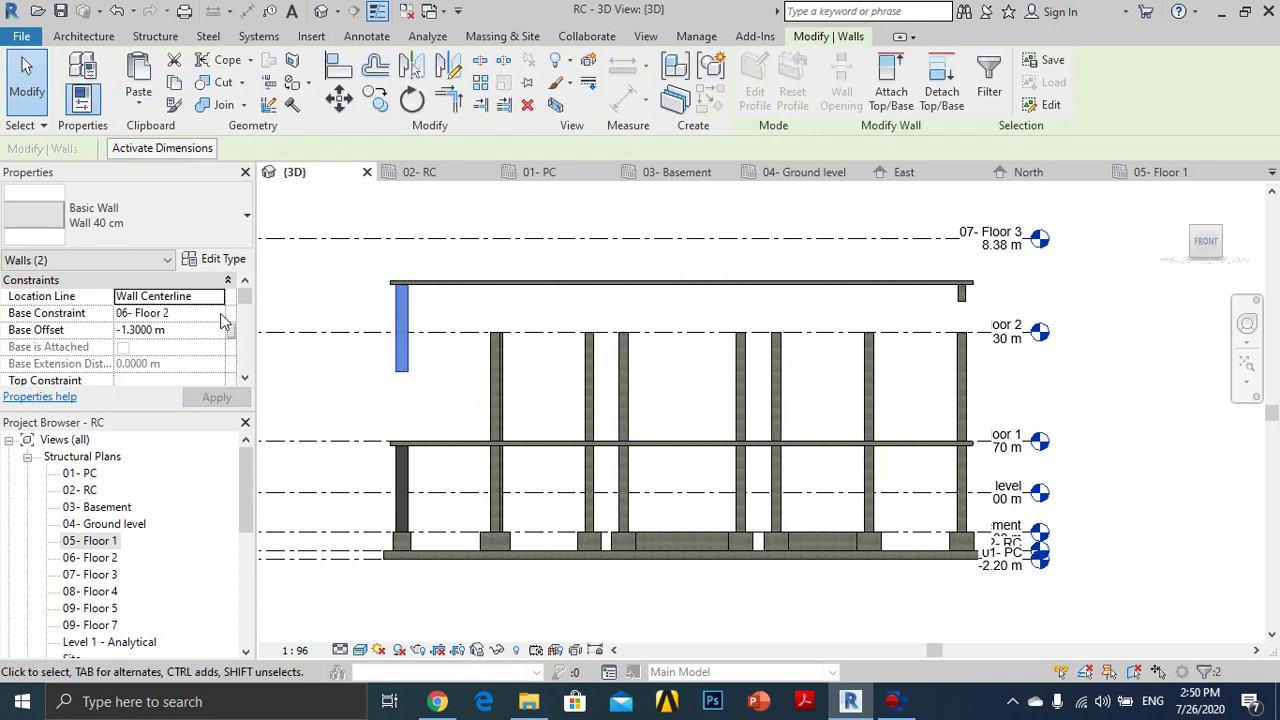
# Set the walls' Base Constraint to 05- Floor 1 with 0 base offset, then deselect
pyautogui.click(217, 312)
pyautogui.click(216, 313)
pyautogui.click(164, 387)
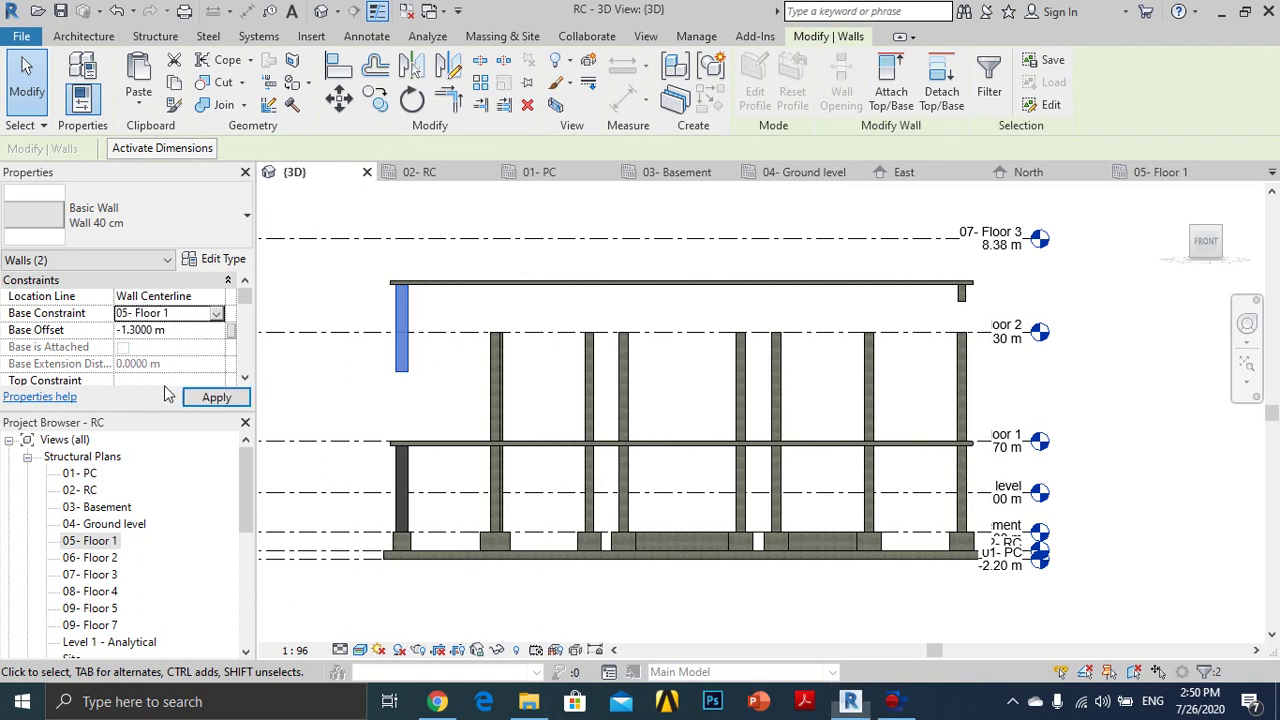
pyautogui.click(182, 330)
pyautogui.write('0')
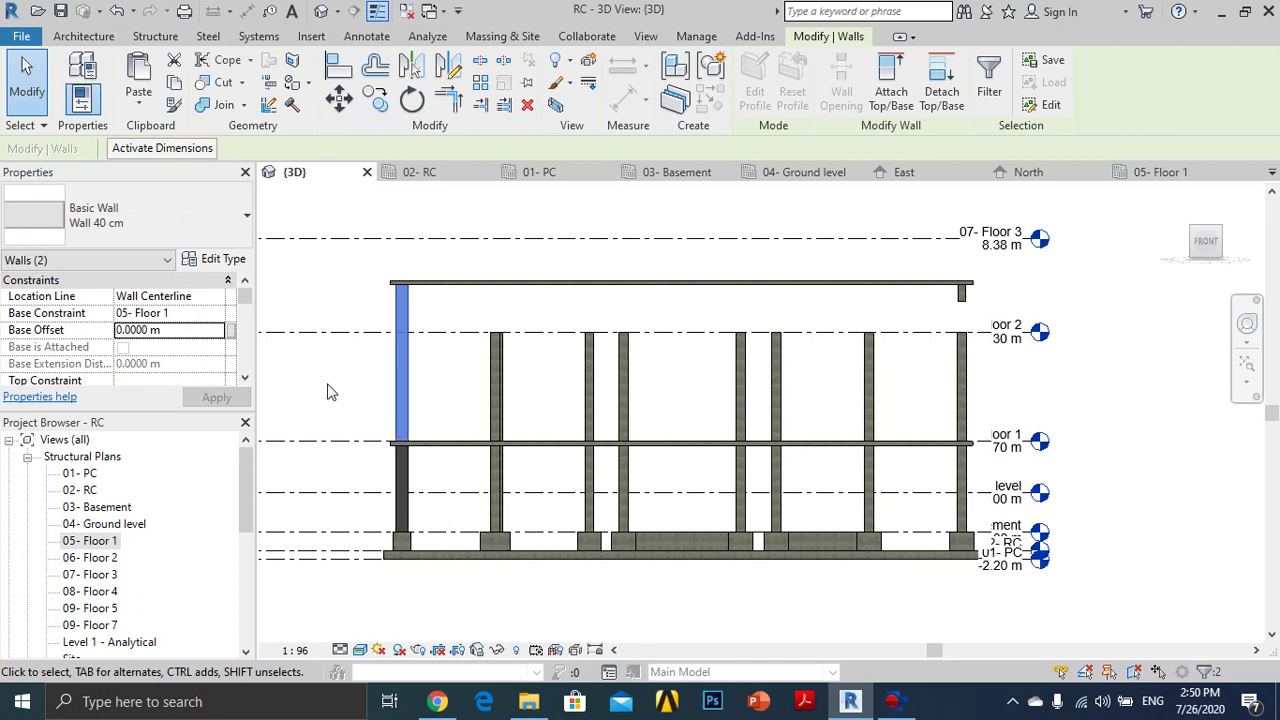
pyautogui.click(335, 403)
pyautogui.scroll(-2, 758, 334)
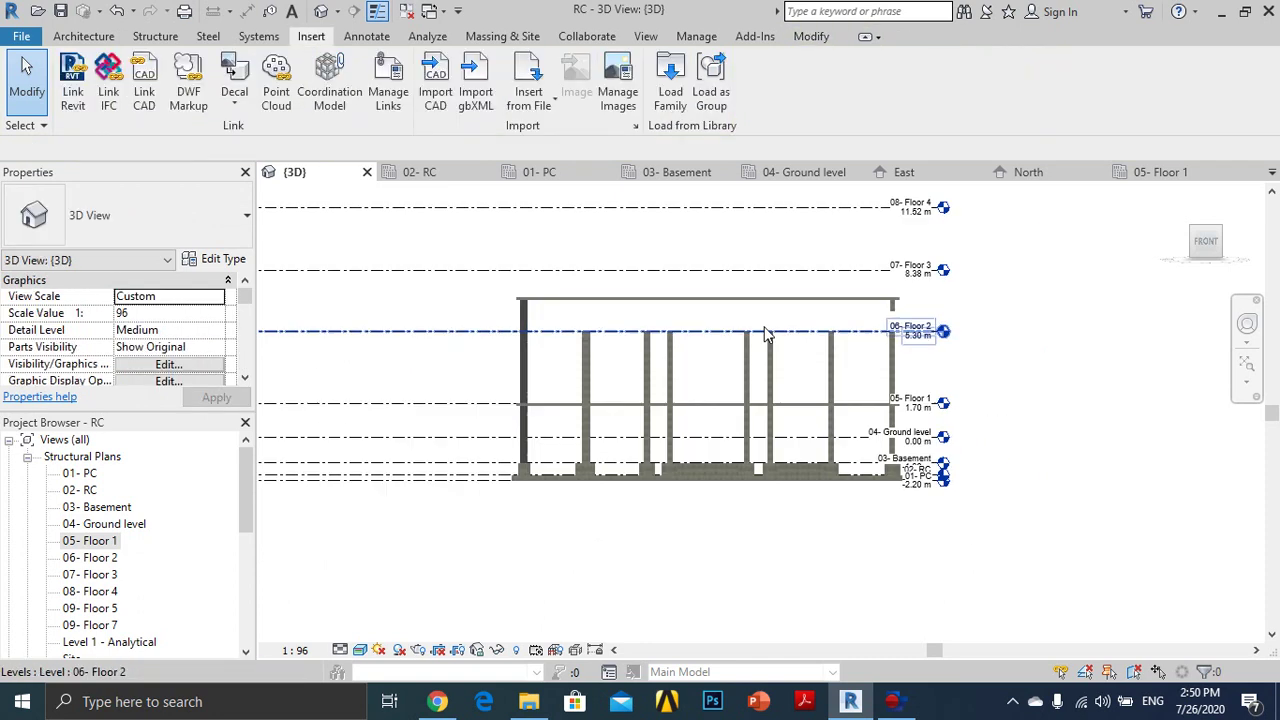
pyautogui.scroll(-1, 171, 557)
pyautogui.scroll(-3, 120, 601)
pyautogui.scroll(-2, 80, 615)
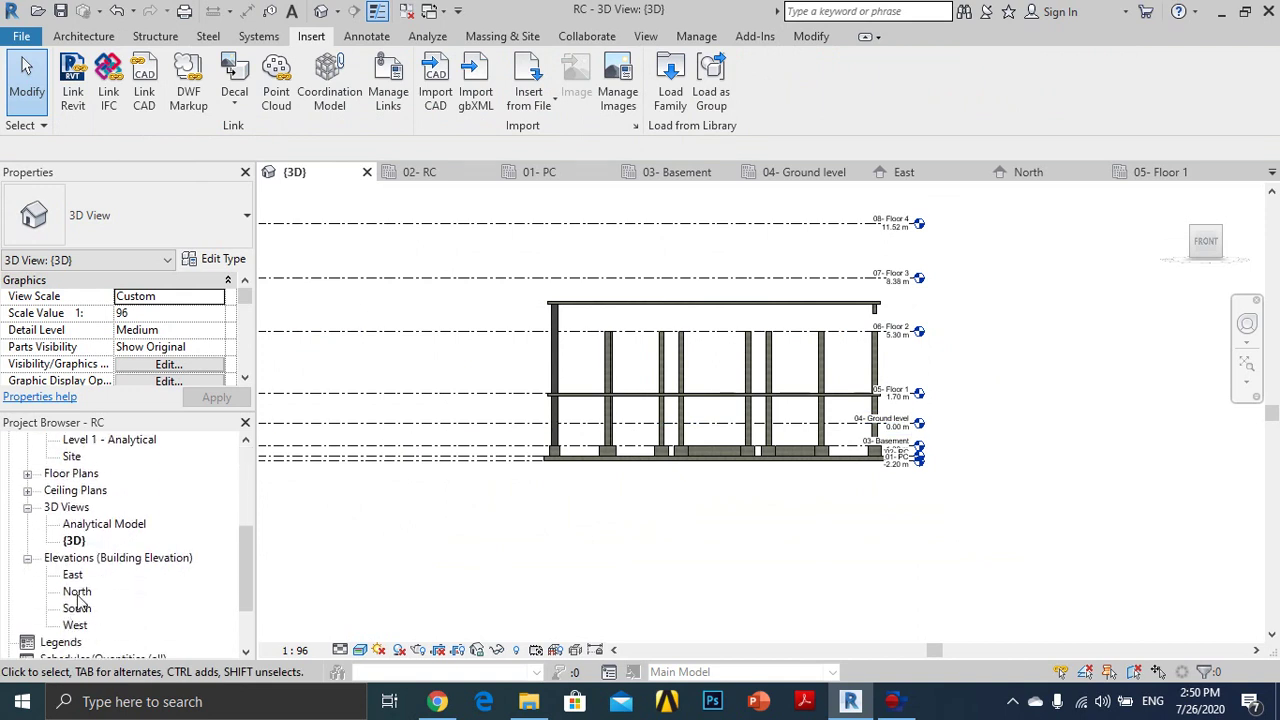
# Open the North elevation and select the top B2 beam of the upper frame
pyautogui.doubleClick(77, 592)
pyautogui.scroll(-2, 876, 456)
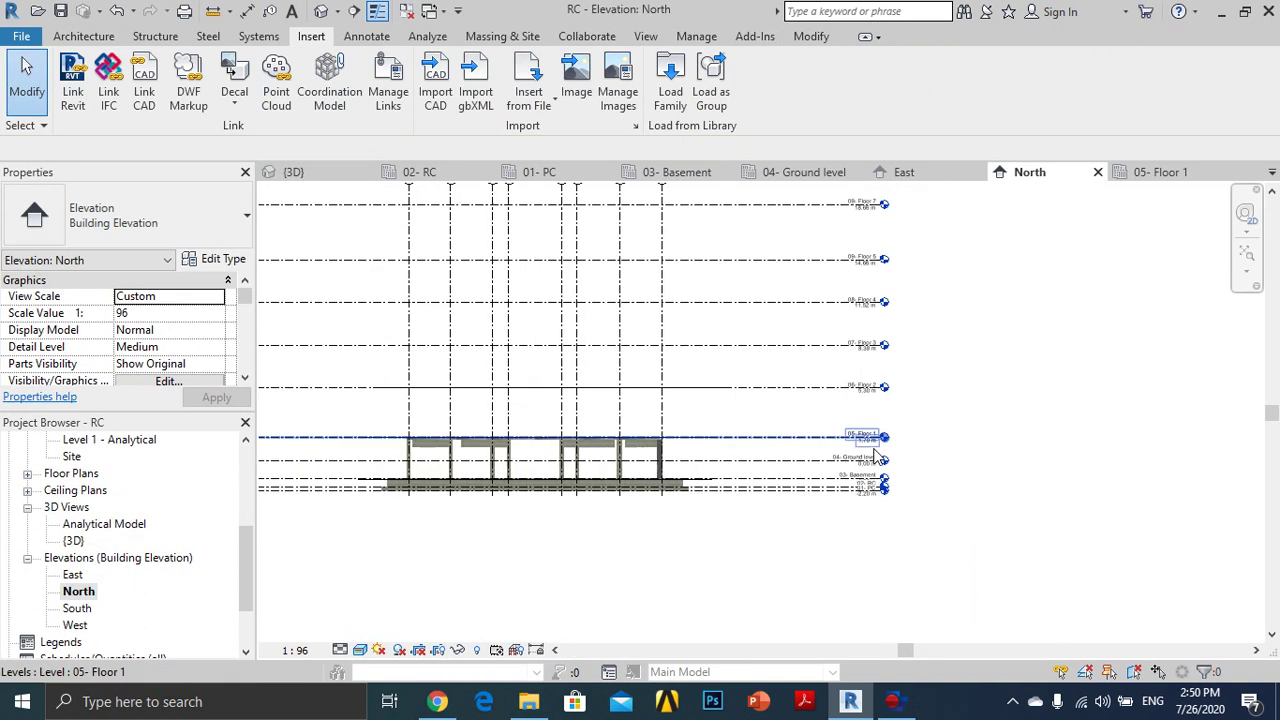
pyautogui.scroll(-2, 714, 466)
pyautogui.scroll(-1, 355, 437)
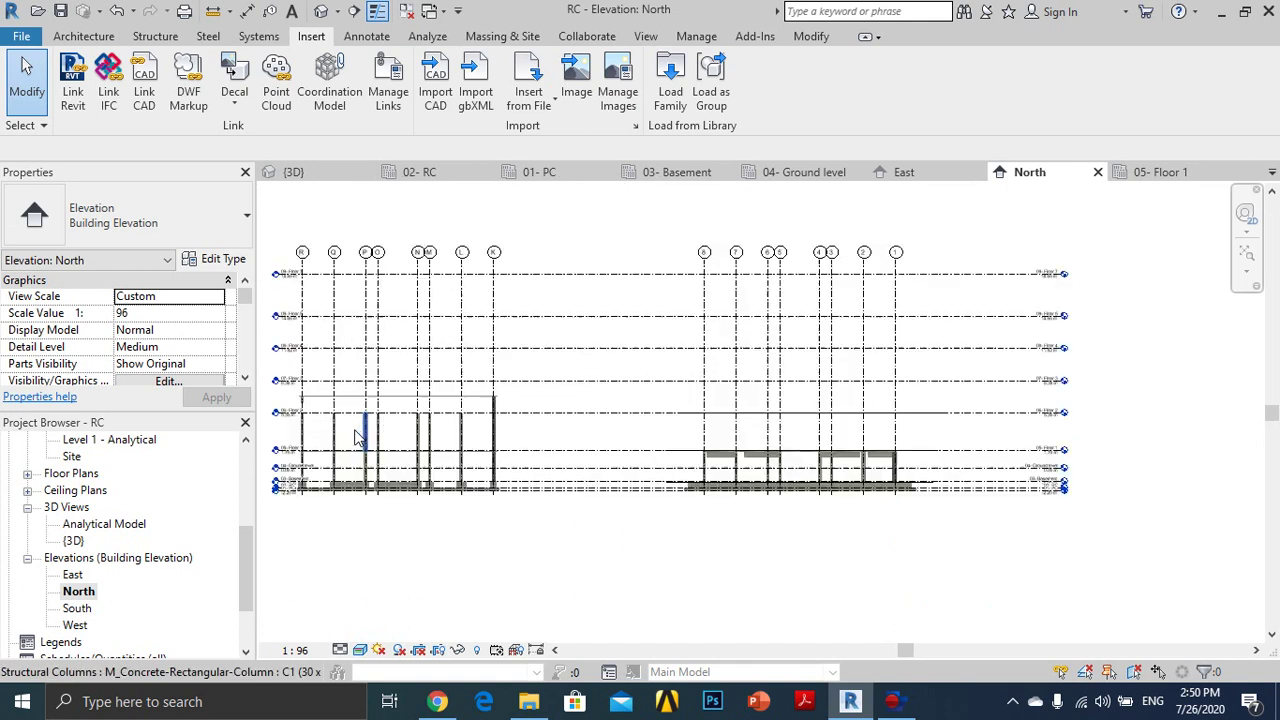
pyautogui.scroll(1, 355, 437)
pyautogui.moveTo(340, 440); pyautogui.dragTo(538, 435, button='middle')
pyautogui.scroll(1, 538, 435)
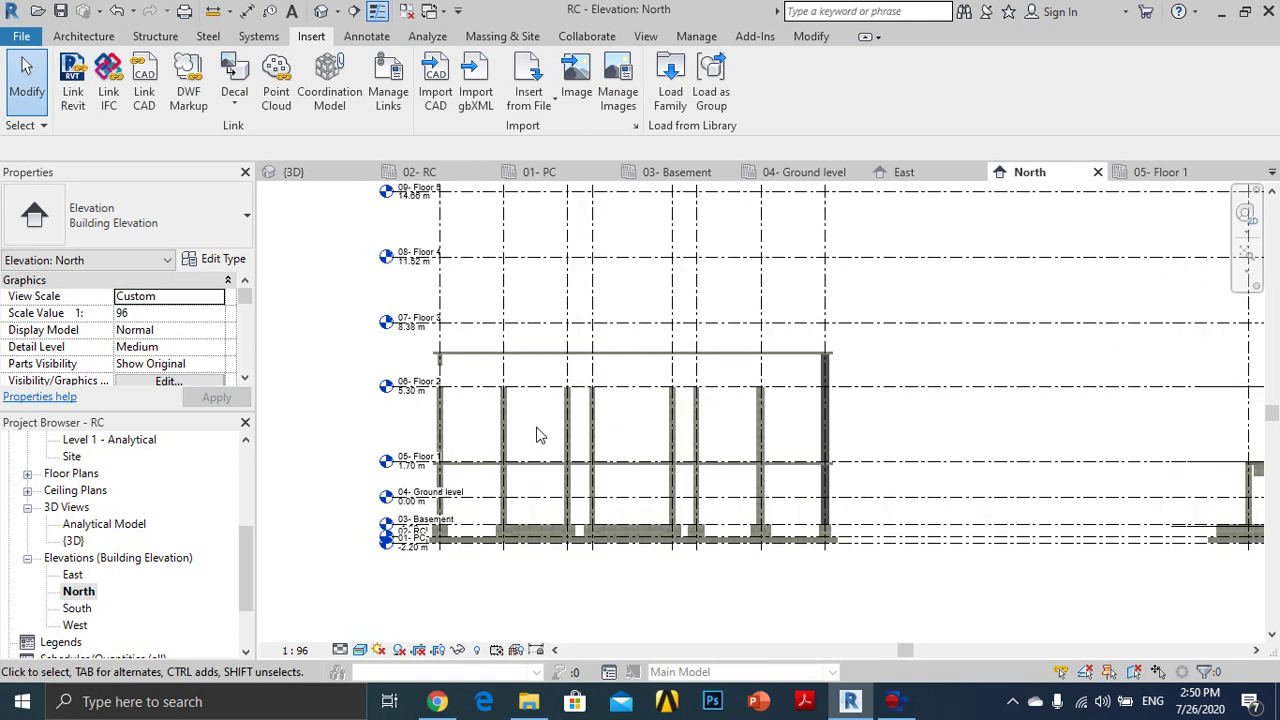
pyautogui.scroll(1, 538, 435)
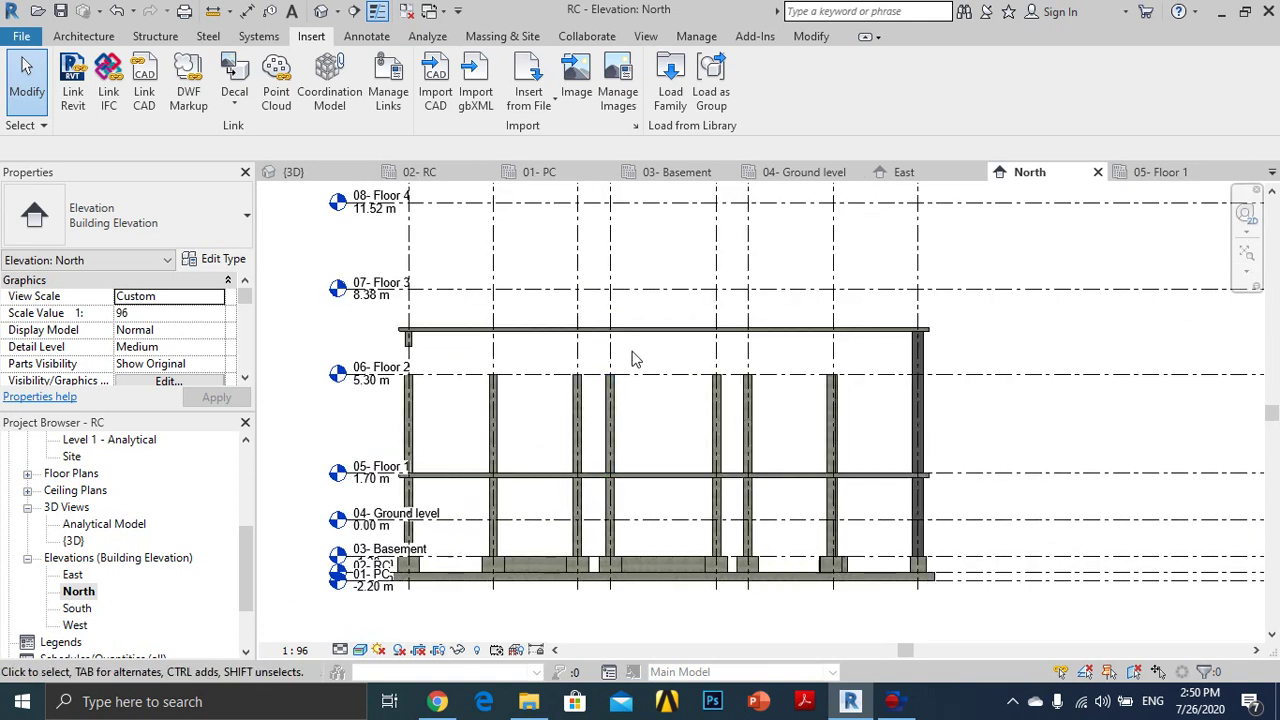
pyautogui.click(418, 347)
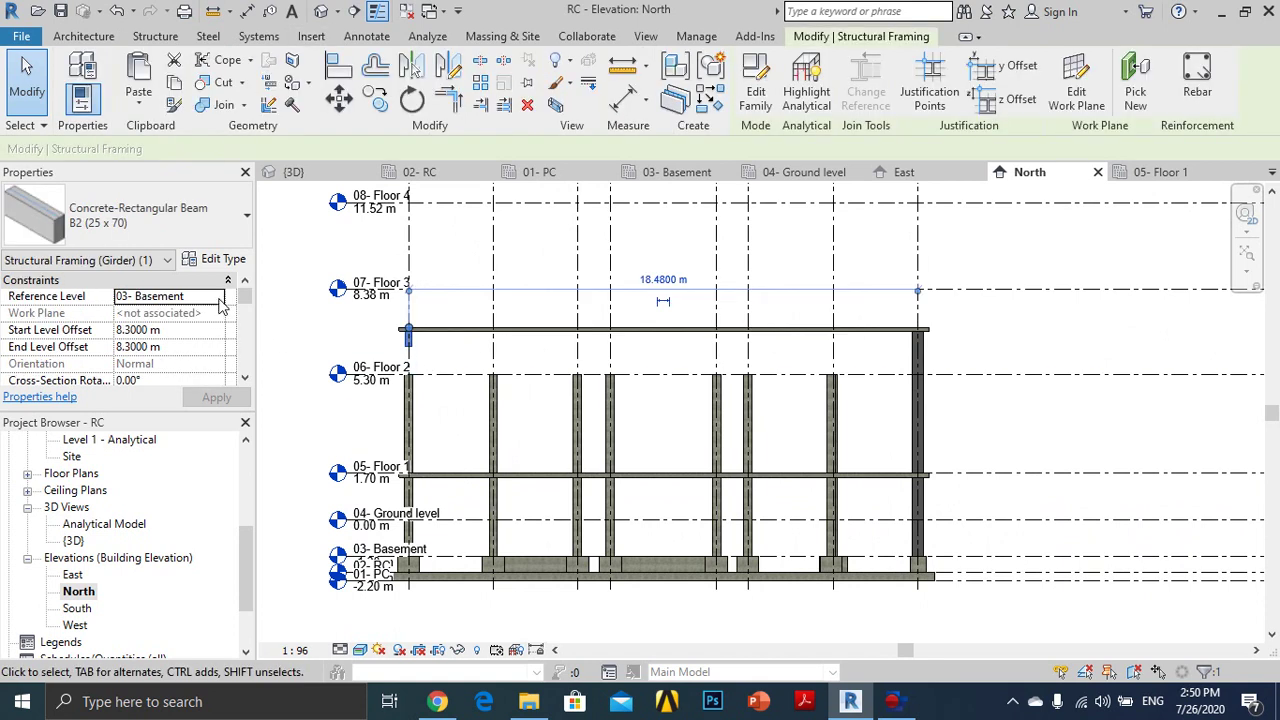
# Set the beam's Reference Level to 06- Floor 2 with start and end offsets 0
pyautogui.click(221, 304)
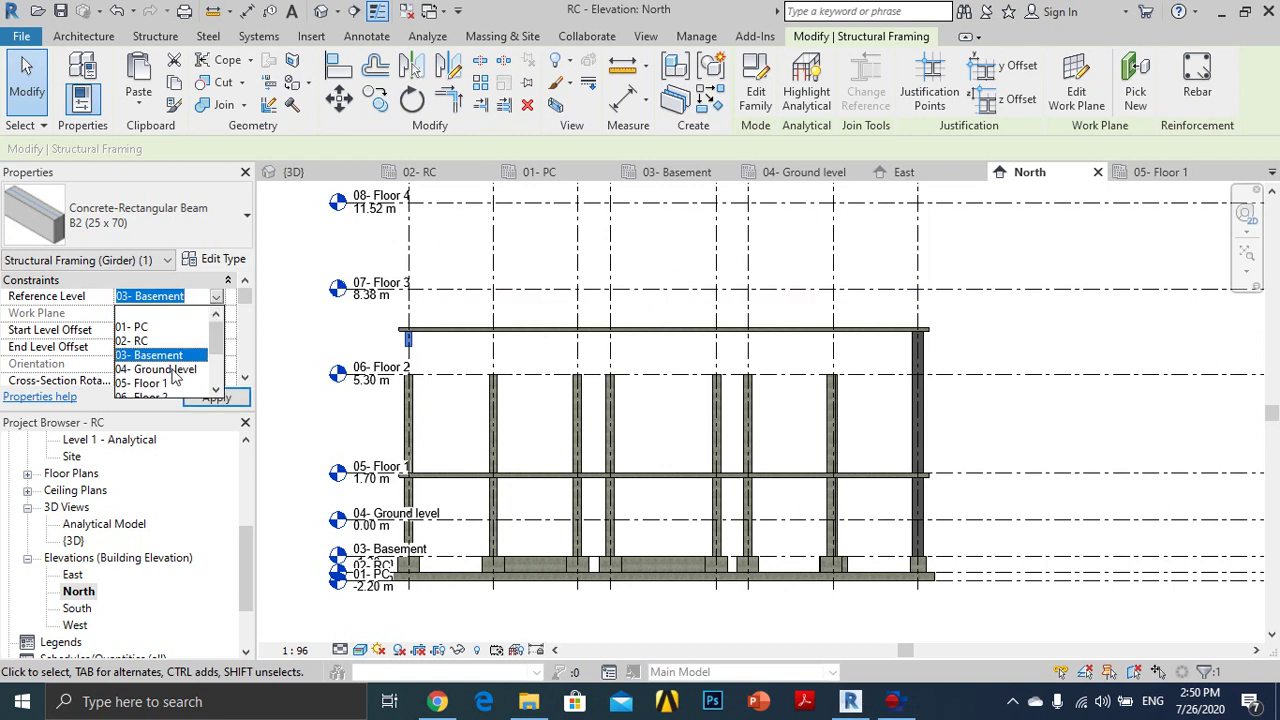
pyautogui.scroll(-1, 157, 388)
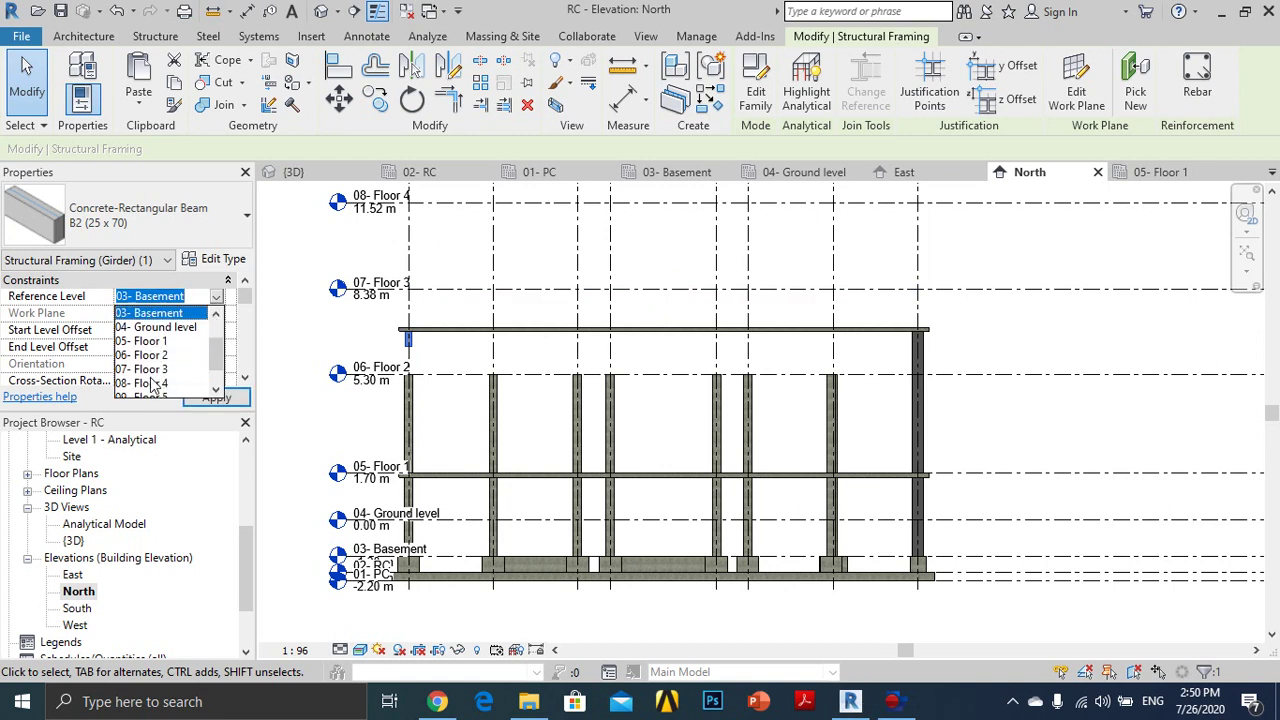
pyautogui.click(160, 357)
pyautogui.click(198, 330)
pyautogui.write('0')
pyautogui.click(184, 346)
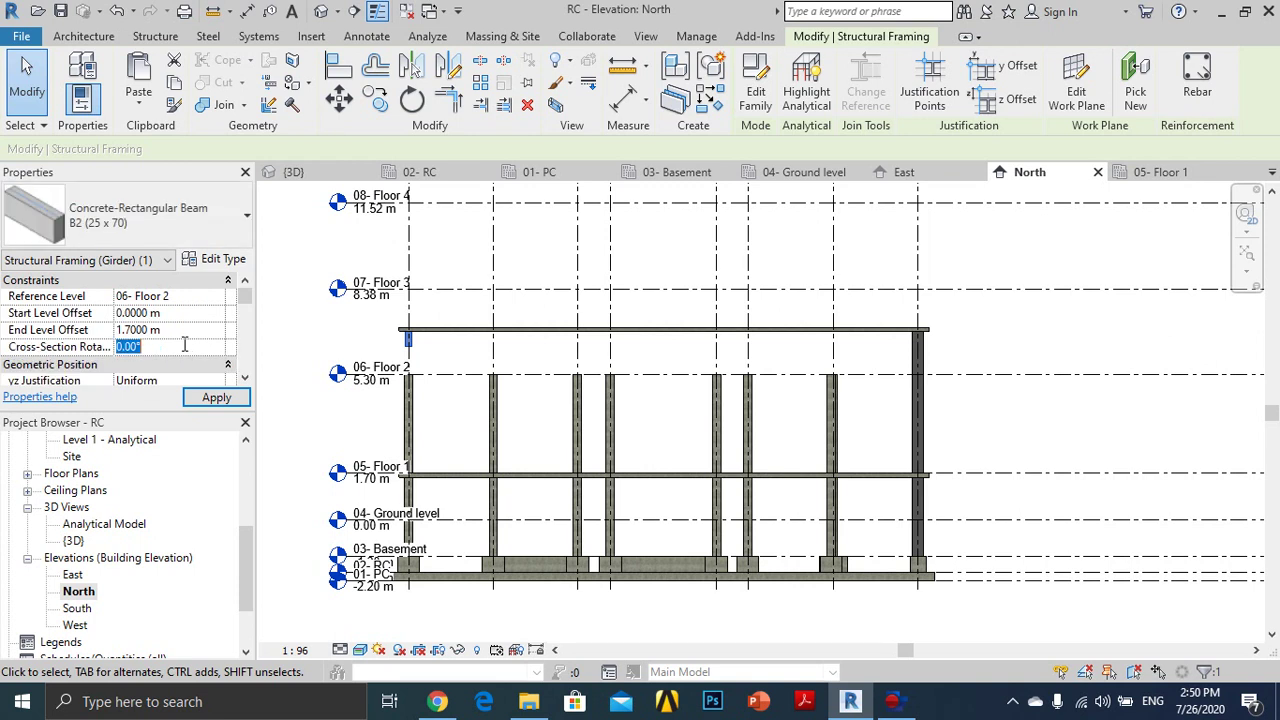
pyautogui.click(198, 331)
pyautogui.write('0')
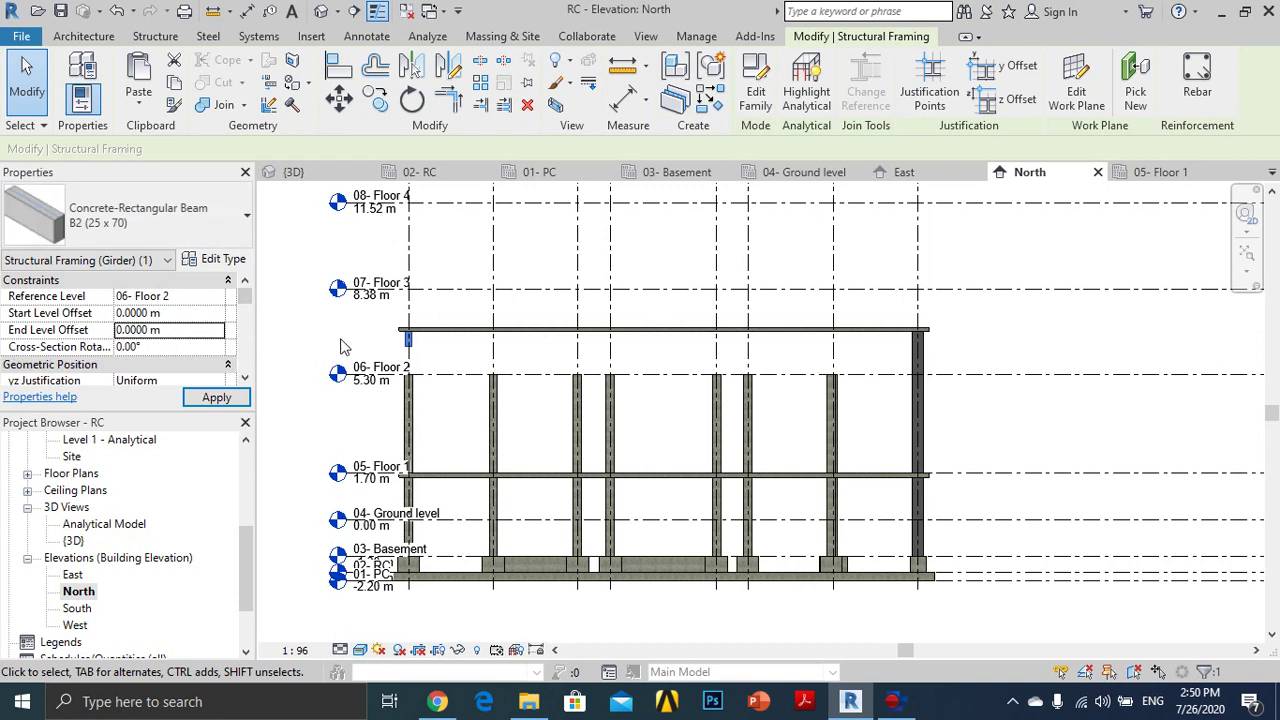
pyautogui.press('Escape')
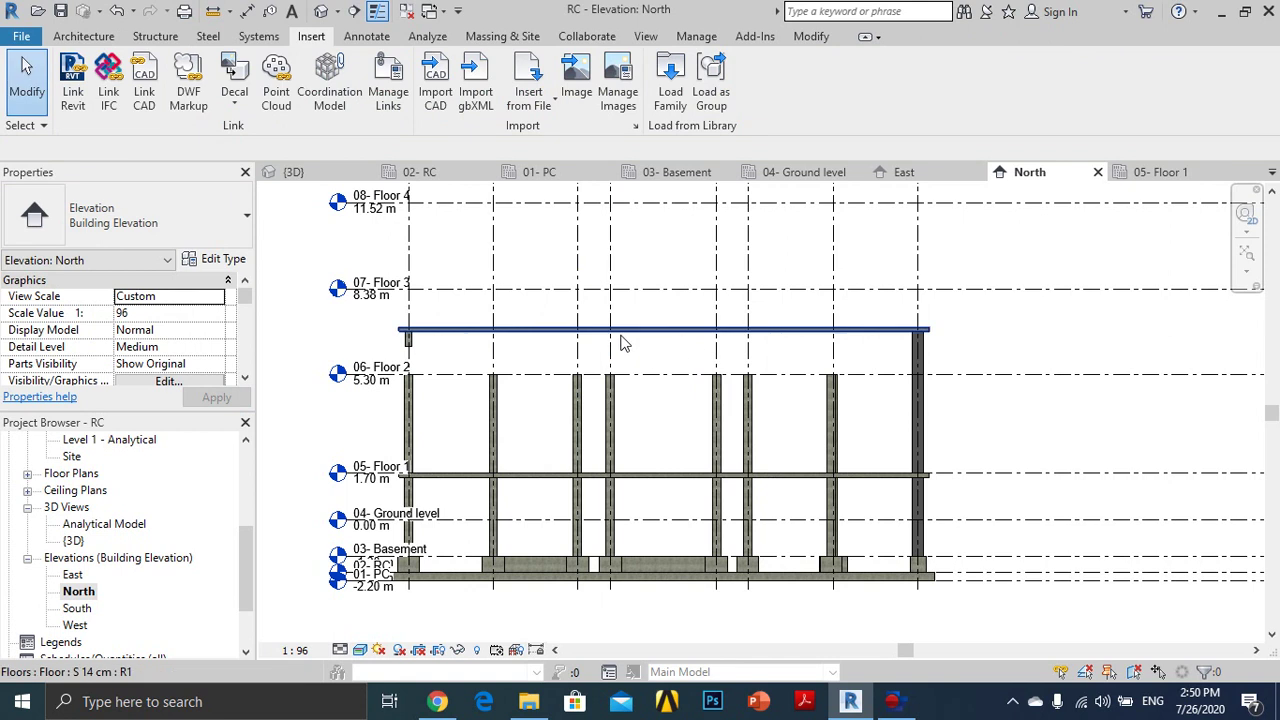
# Move the floor slab to level 06- Floor 2 with a 0 height offset
pyautogui.click(463, 338)
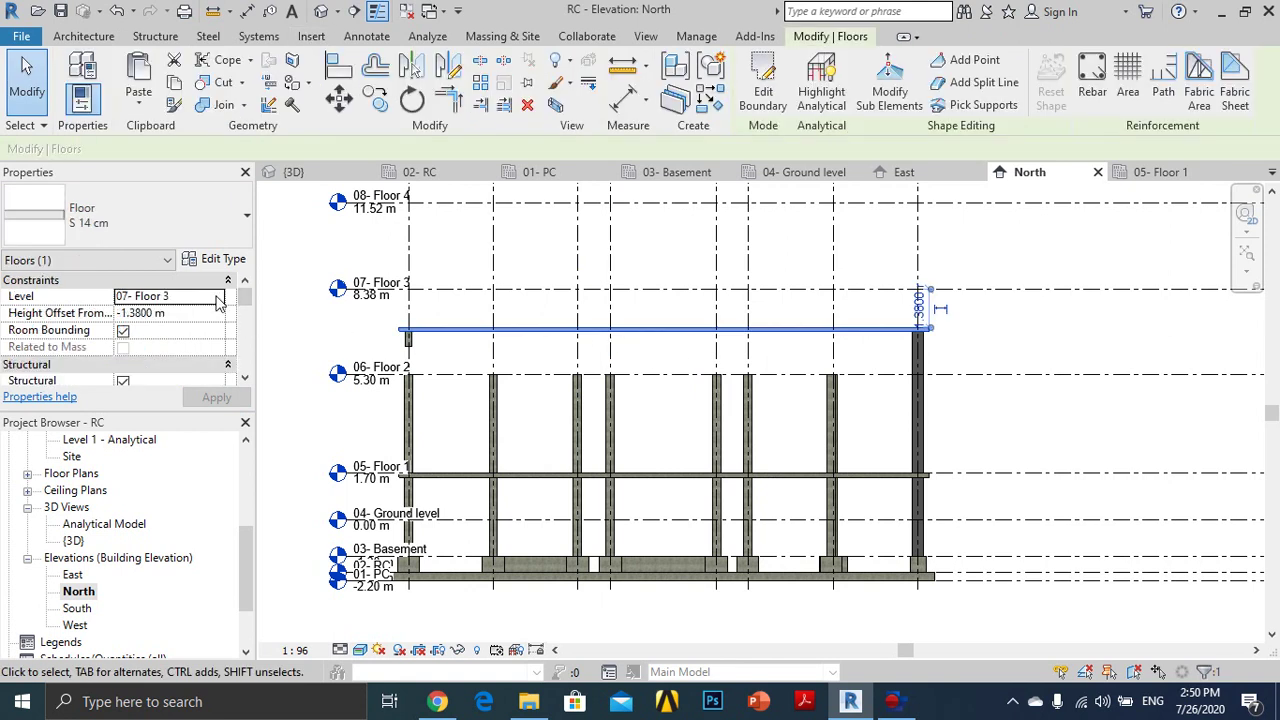
pyautogui.click(217, 298)
pyautogui.scroll(-1, 157, 390)
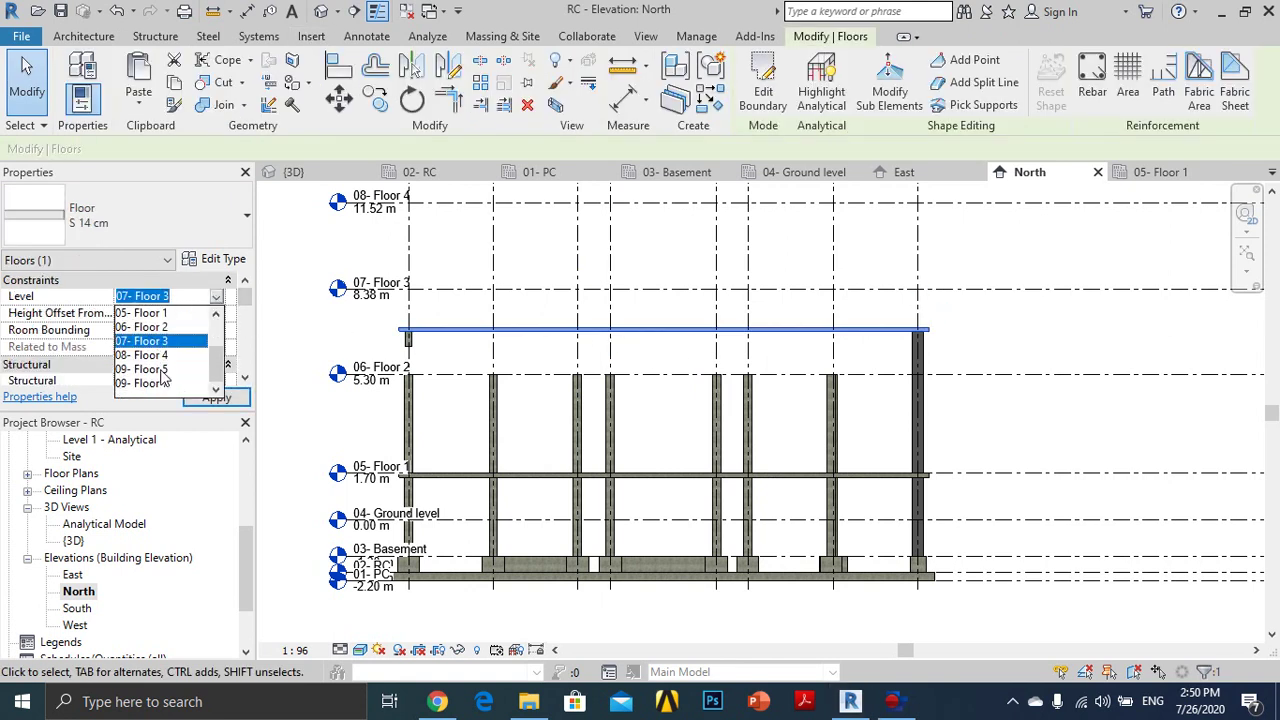
pyautogui.click(164, 328)
pyautogui.click(186, 313)
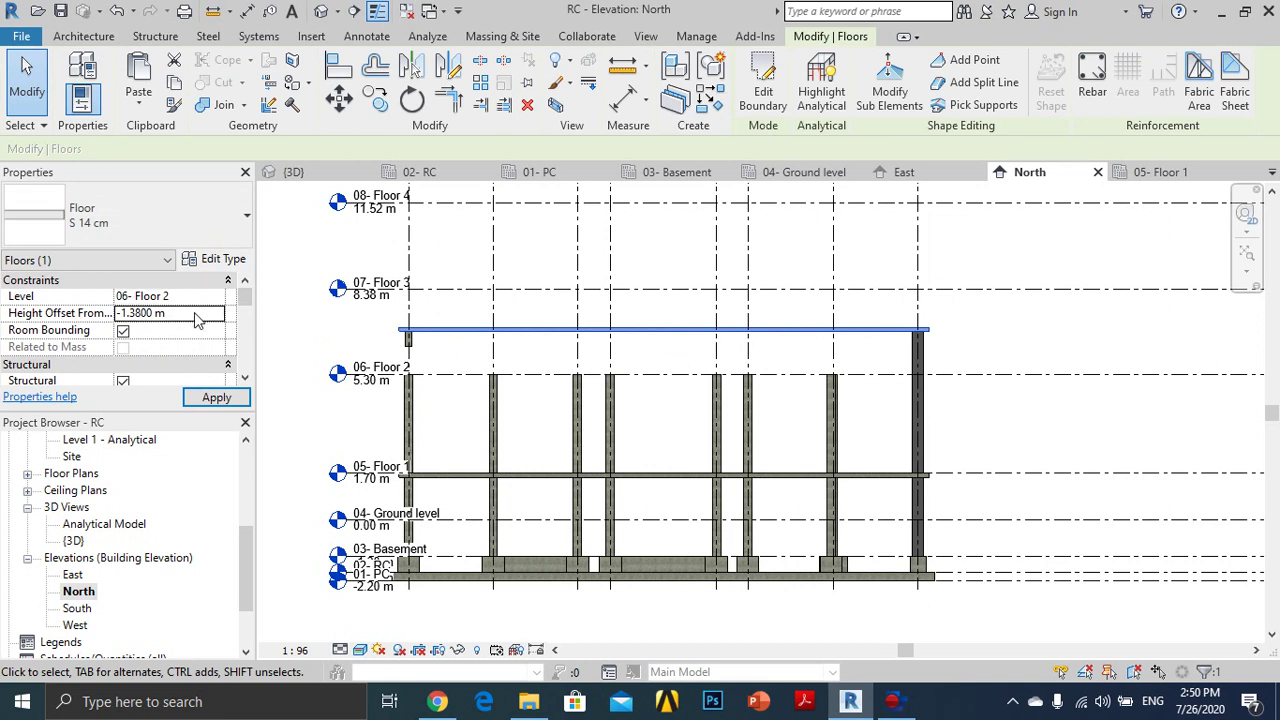
pyautogui.write('0')
pyautogui.click(886, 351)
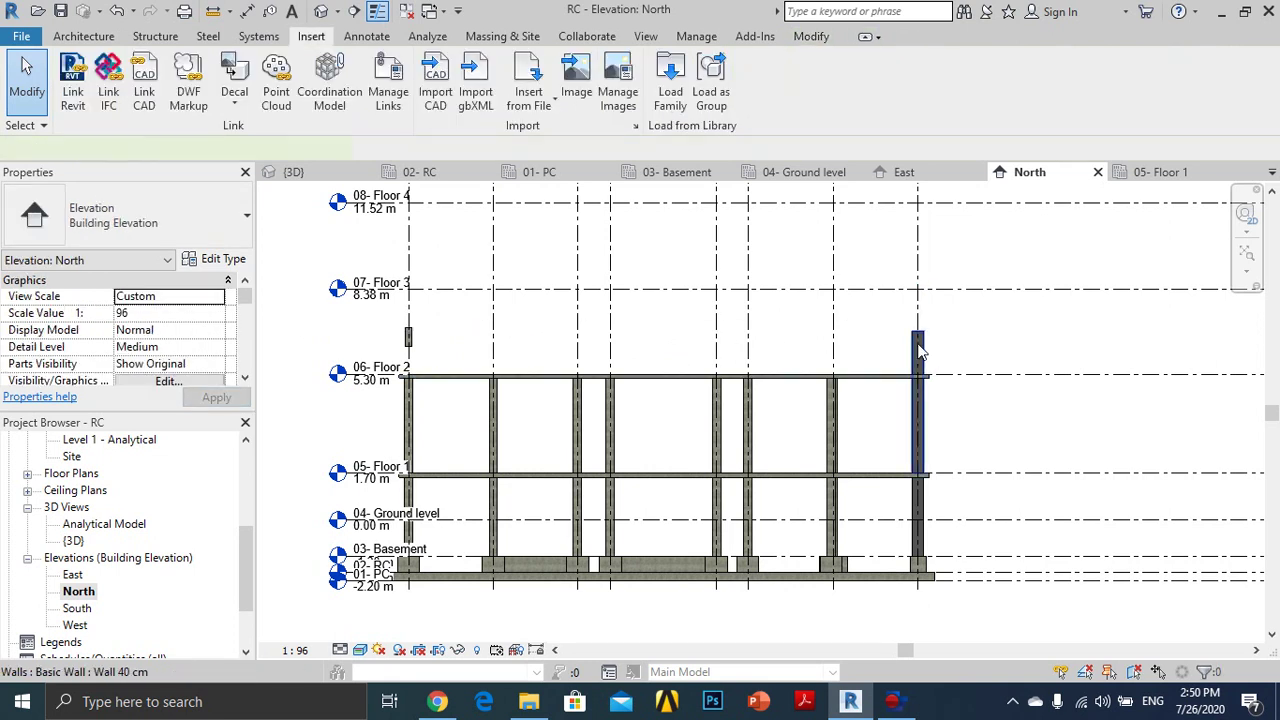
# Drag the right-hand wall's top down to the 06- Floor 2 level
pyautogui.click(920, 350)
pyautogui.scroll(5, 918, 345)
pyautogui.moveTo(904, 270); pyautogui.dragTo(905, 428)
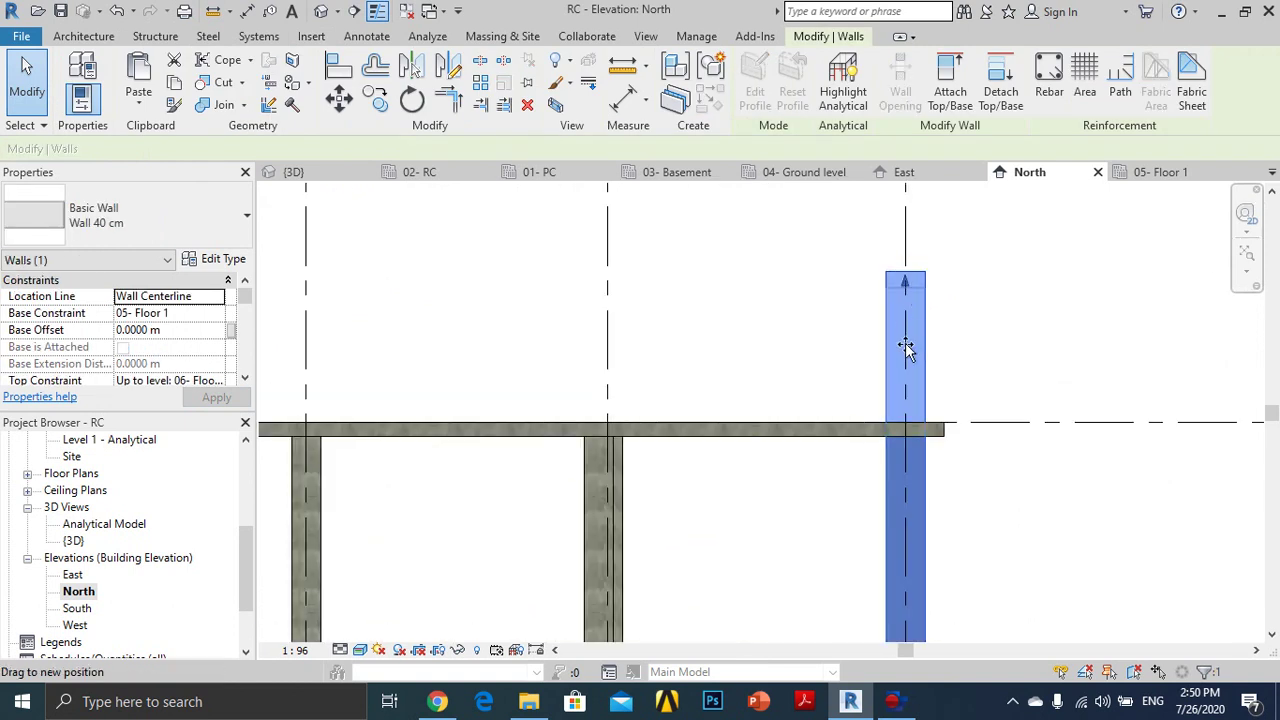
pyautogui.click(1007, 364)
# Set the small beam's Reference Level to 06- Floor 2
pyautogui.scroll(-4, 995, 350)
pyautogui.moveTo(874, 371); pyautogui.dragTo(672, 371, button='middle')
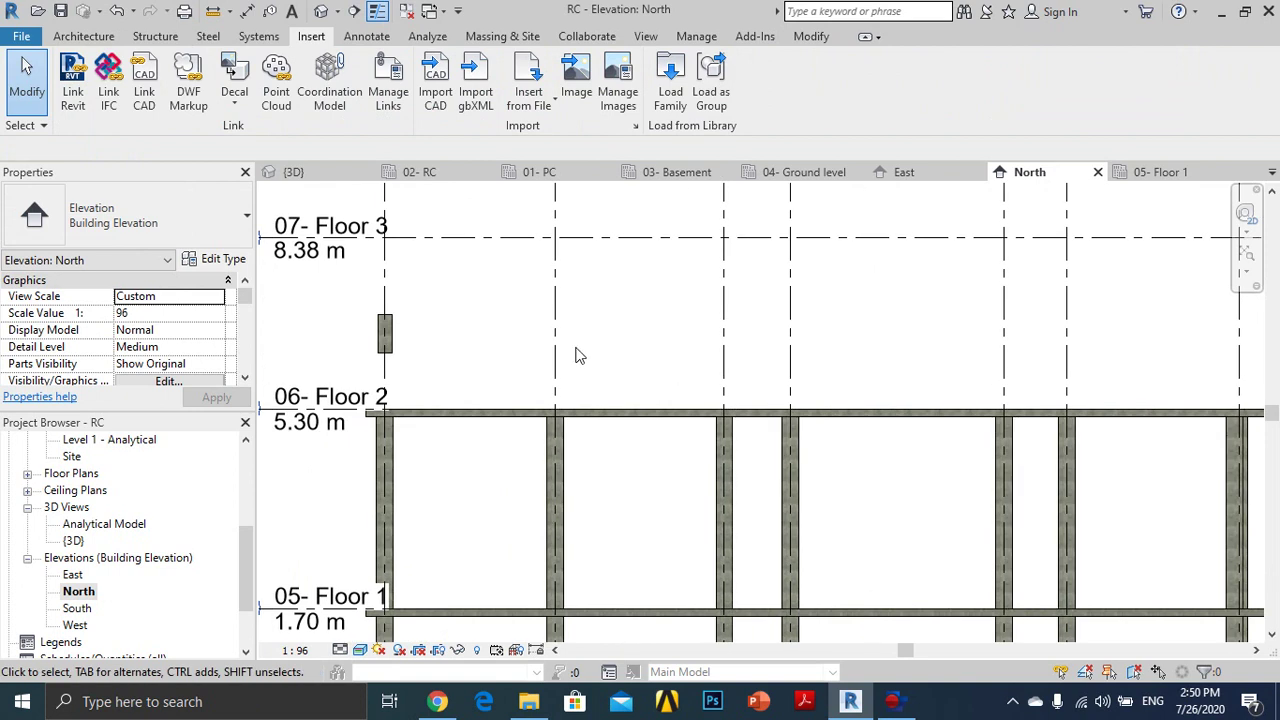
pyautogui.click(386, 338)
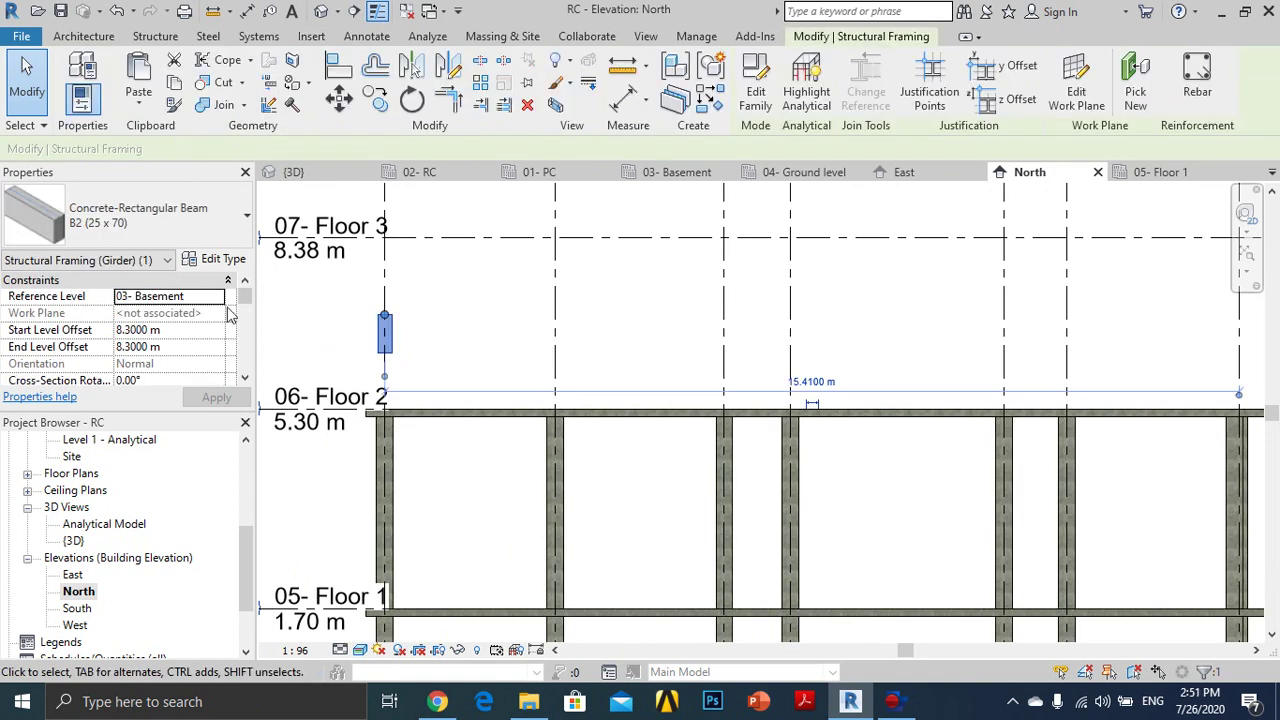
pyautogui.click(216, 297)
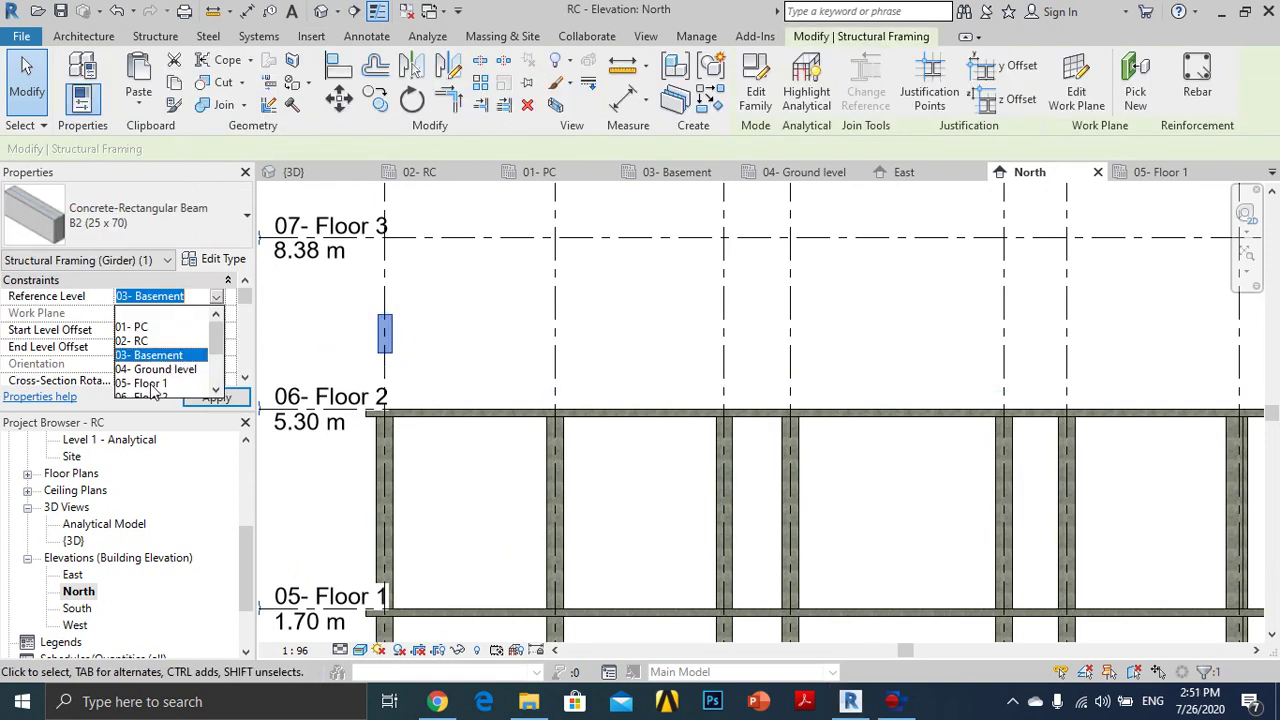
pyautogui.scroll(-1, 152, 393)
pyautogui.click(162, 355)
# Set the small beam's start and end level offsets to 0
pyautogui.click(174, 337)
pyautogui.write('0')
pyautogui.press('Return')
pyautogui.click(176, 338)
pyautogui.write('0')
pyautogui.press('Return')
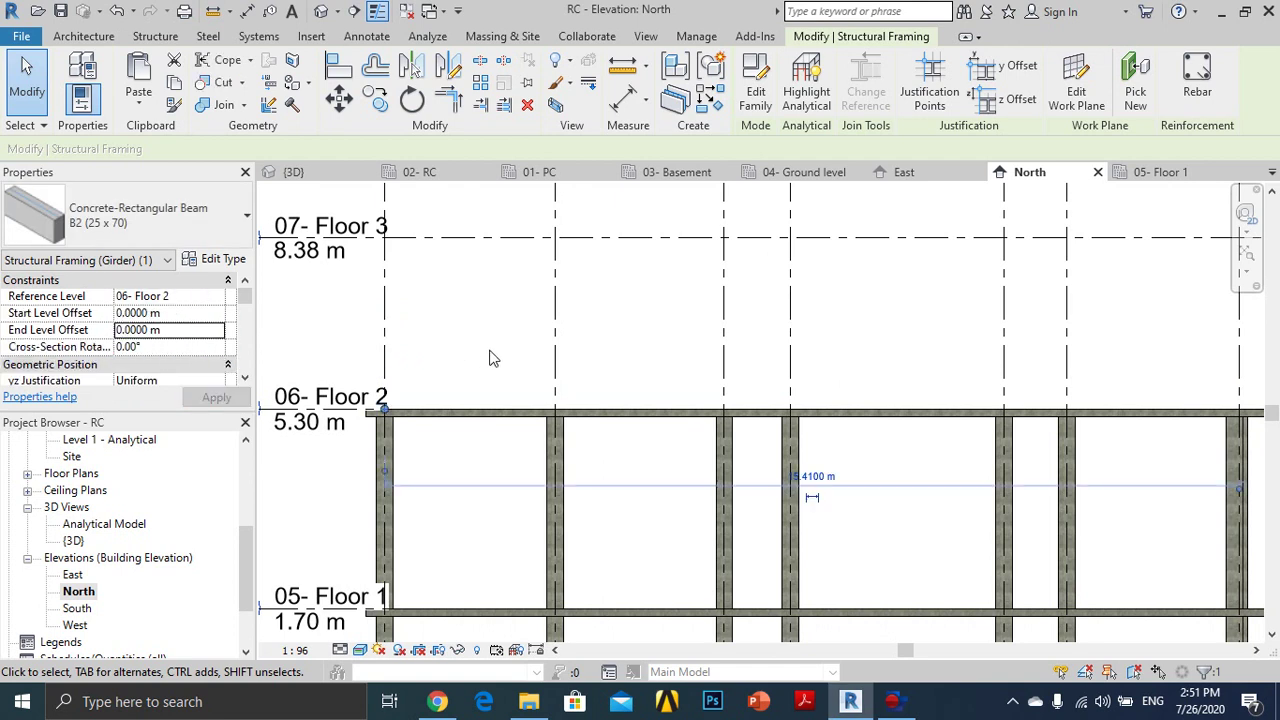
pyautogui.scroll(-1, 487, 359)
pyautogui.scroll(-2, 543, 362)
# Select the Floor 1–2 storey and filter it to columns, framing, walls and floors (32 elements)
pyautogui.press('Escape')
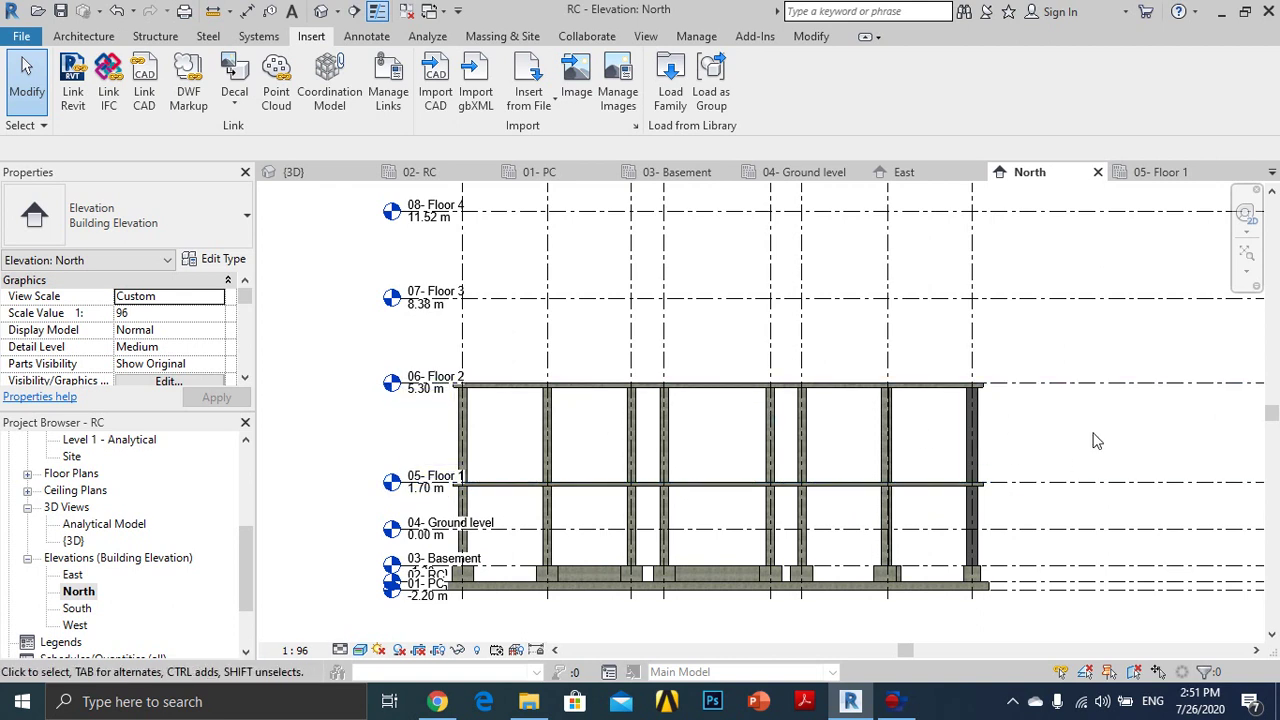
pyautogui.moveTo(1060, 458); pyautogui.dragTo(447, 365)
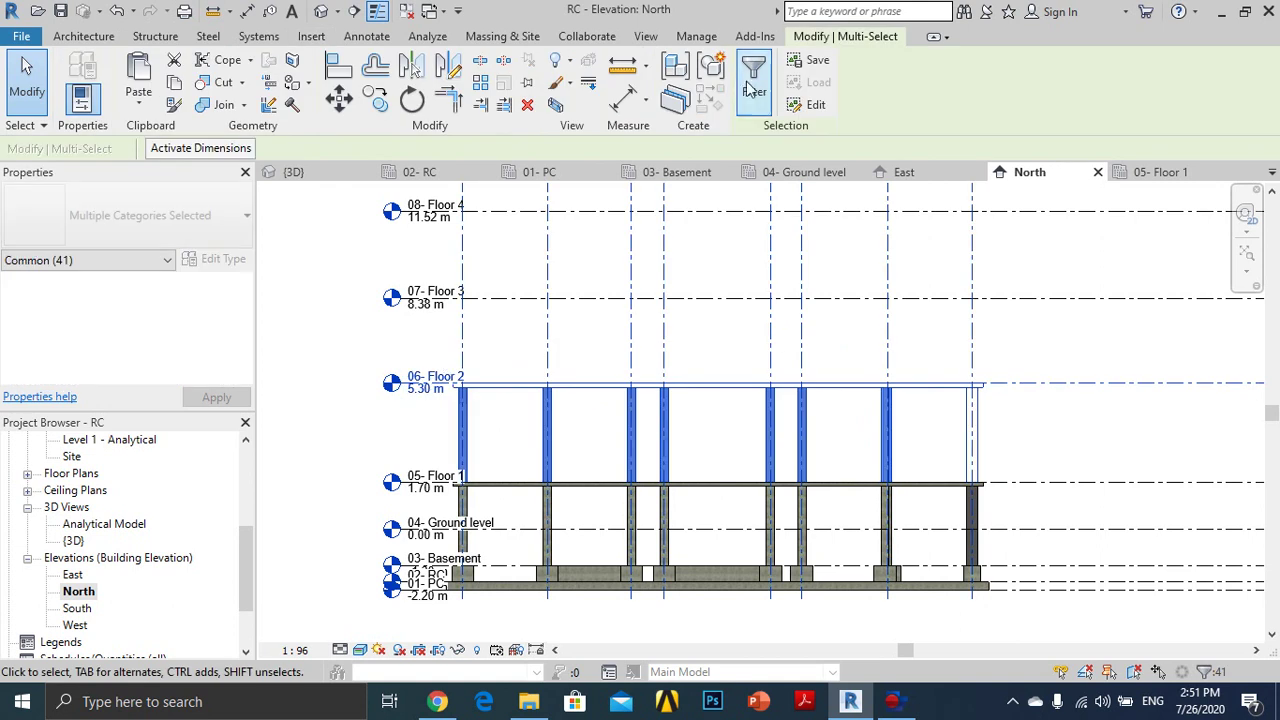
pyautogui.click(754, 75)
pyautogui.click(742, 262)
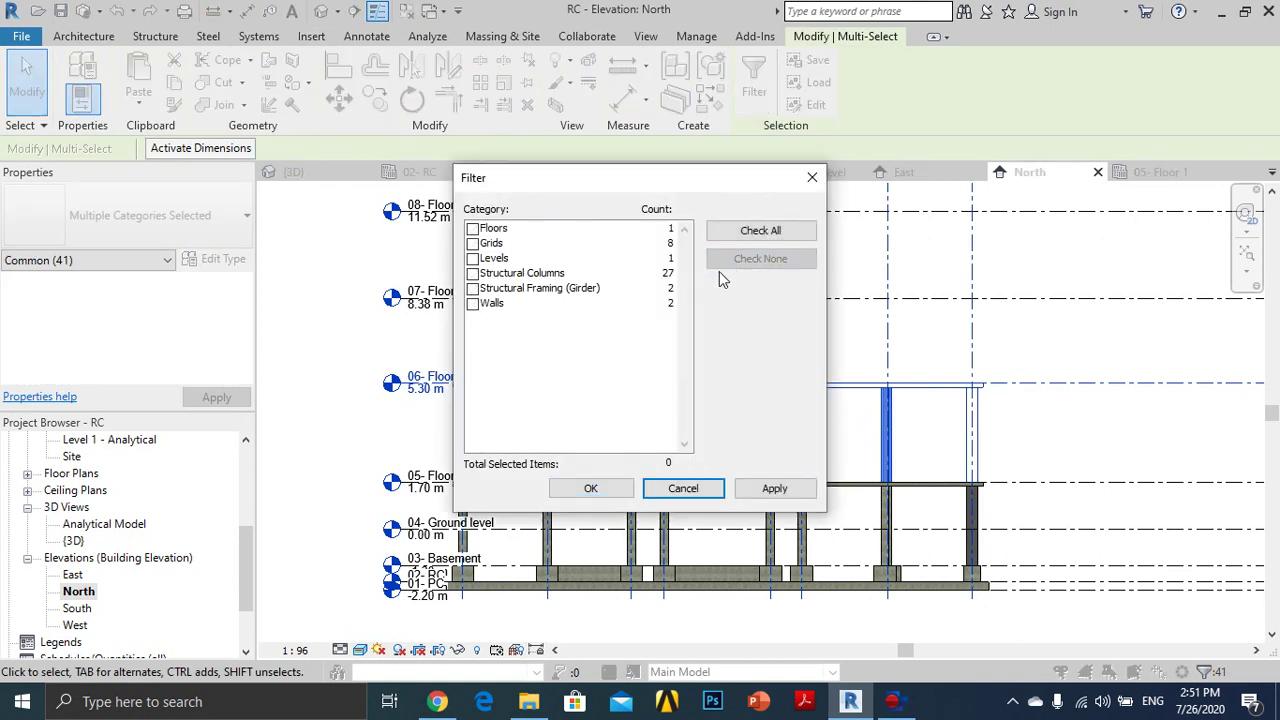
pyautogui.click(474, 274)
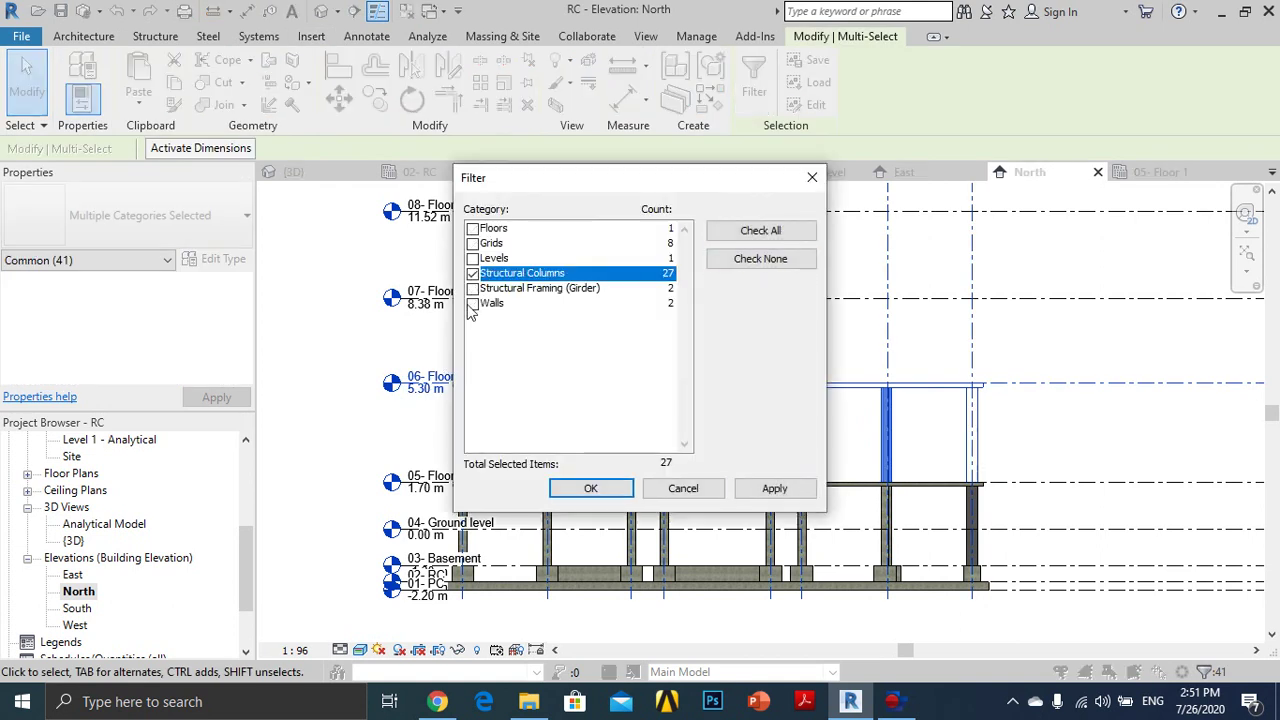
pyautogui.click(473, 290)
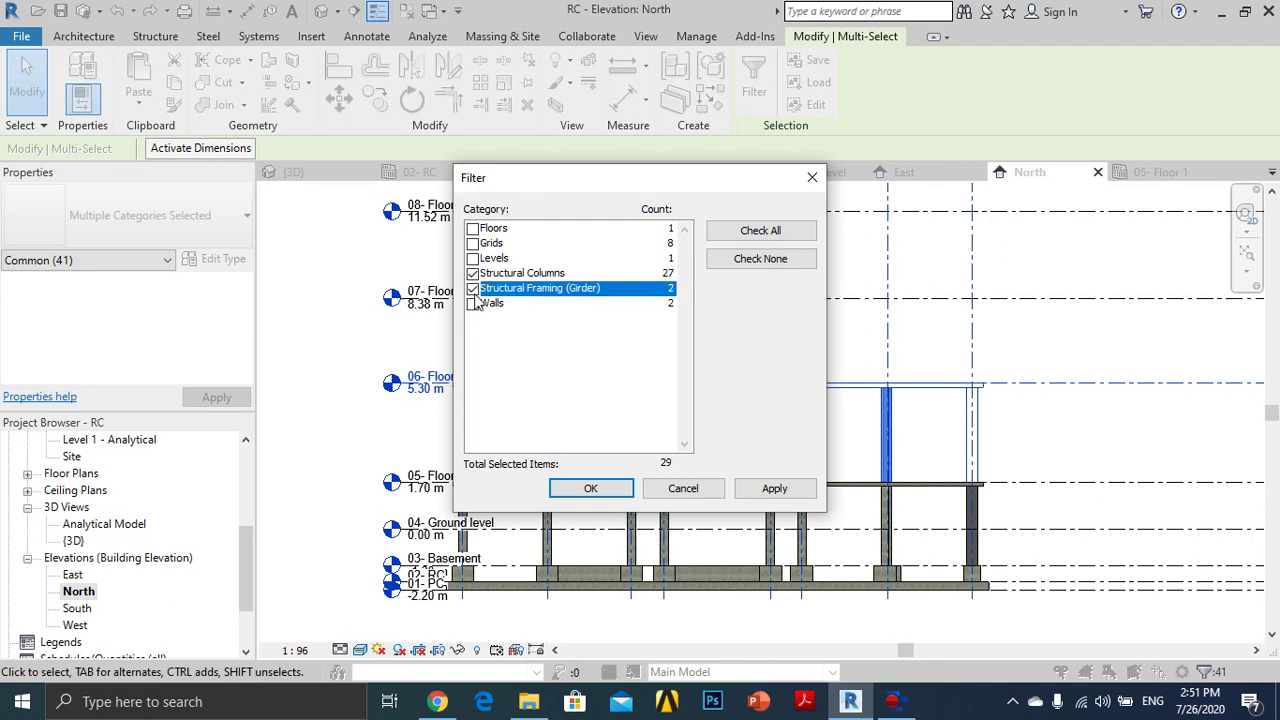
pyautogui.click(473, 304)
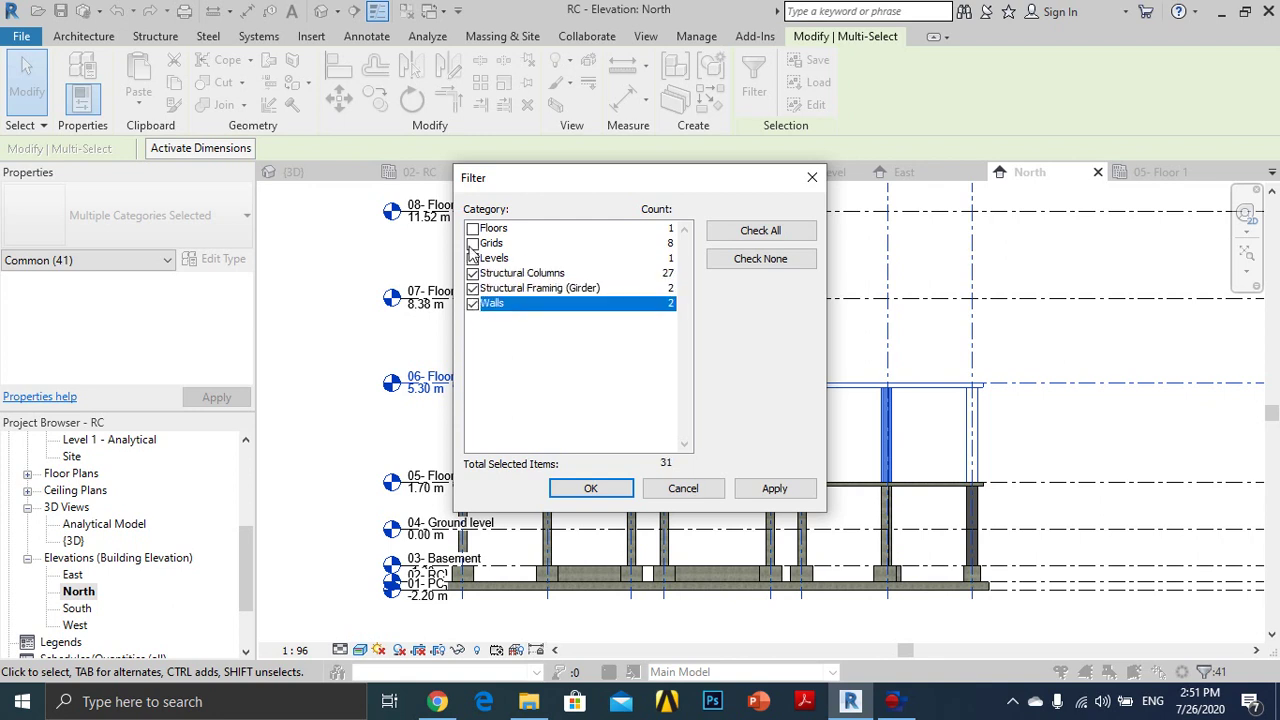
pyautogui.click(473, 229)
pyautogui.click(590, 488)
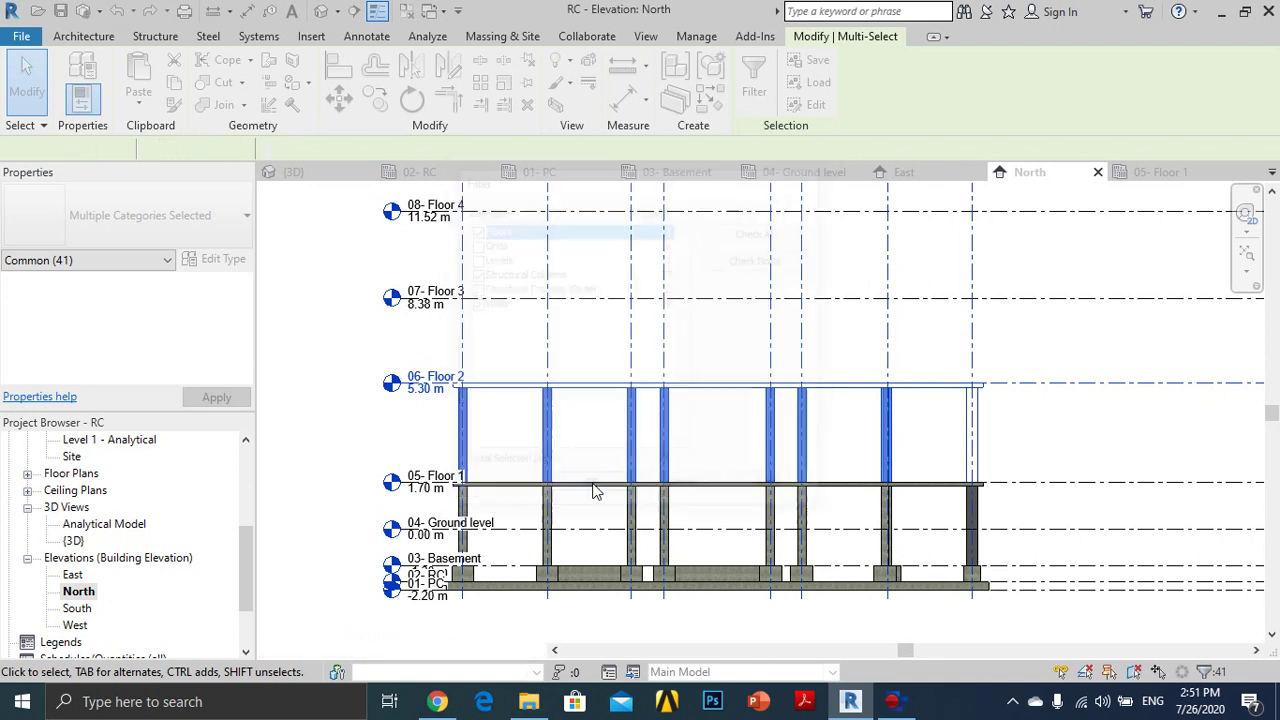
# Copy the filtered elements and paste them aligned to level 07- Floor 3
pyautogui.click(174, 82)
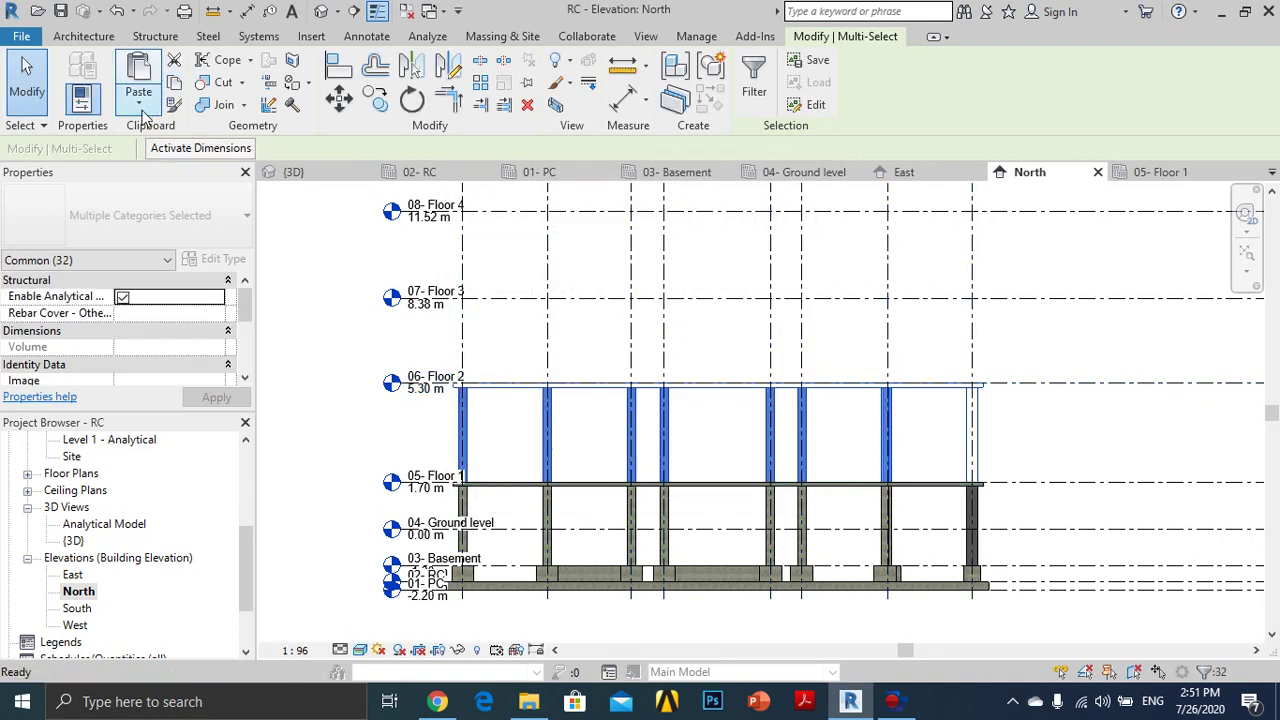
pyautogui.click(147, 112)
pyautogui.click(190, 177)
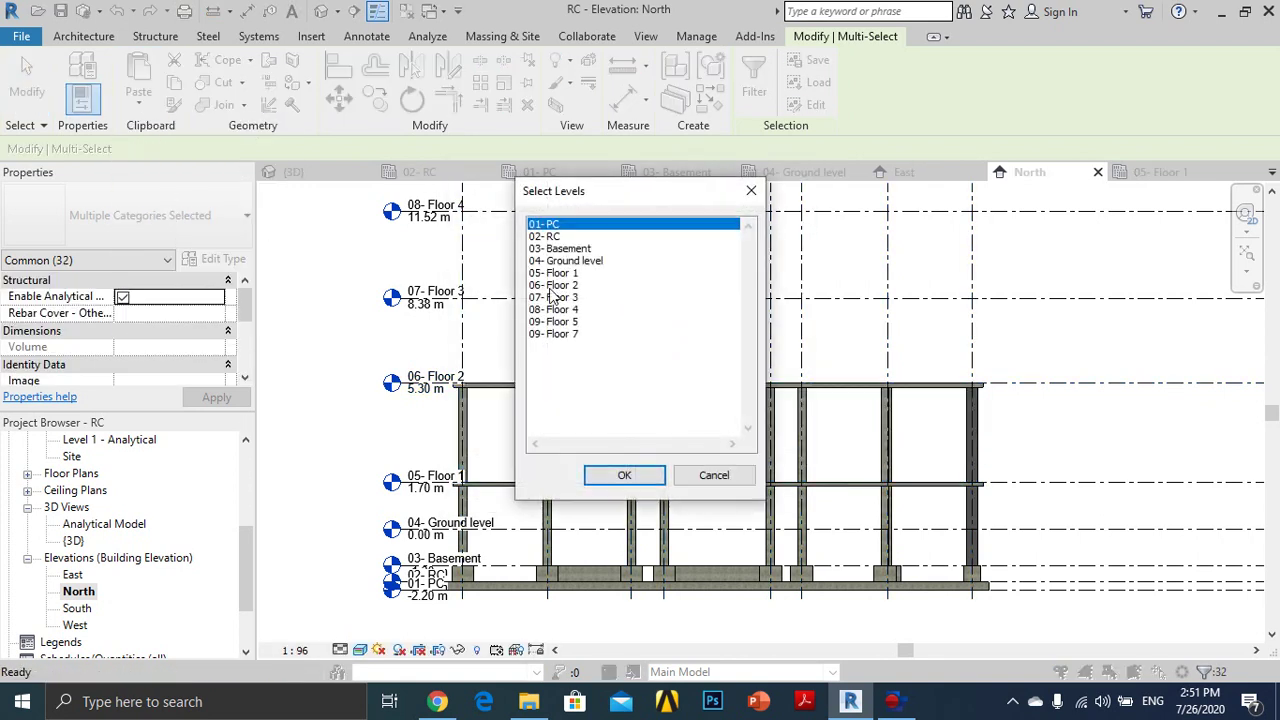
pyautogui.click(550, 297)
pyautogui.click(620, 475)
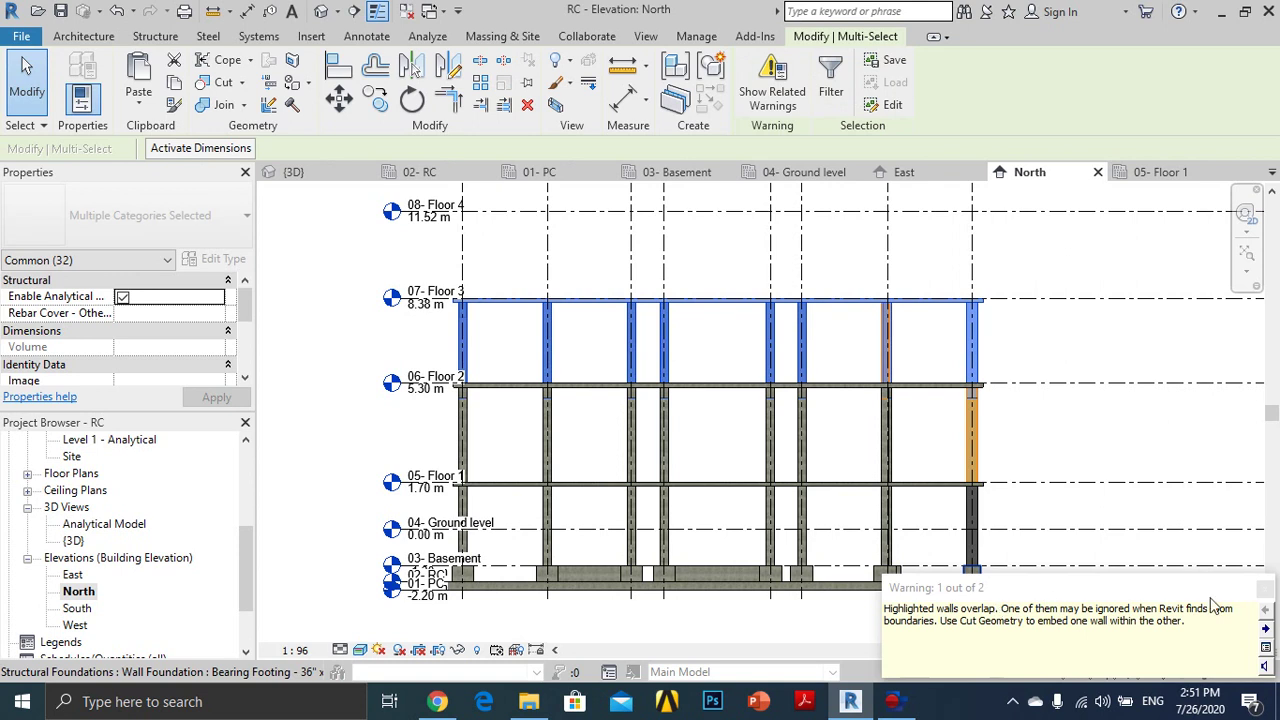
# Reset the base offset of the new Floor 2–3 structural columns to 0
pyautogui.click(1077, 436)
pyautogui.click(978, 360)
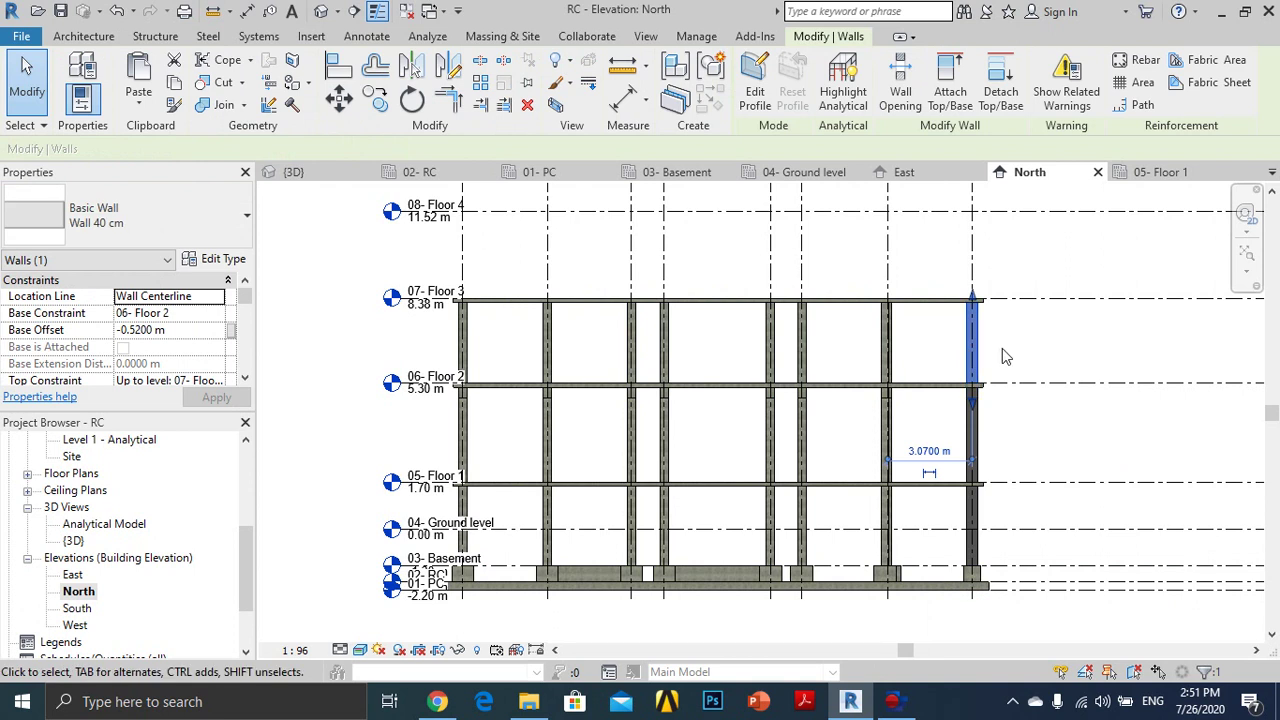
pyautogui.click(1002, 357)
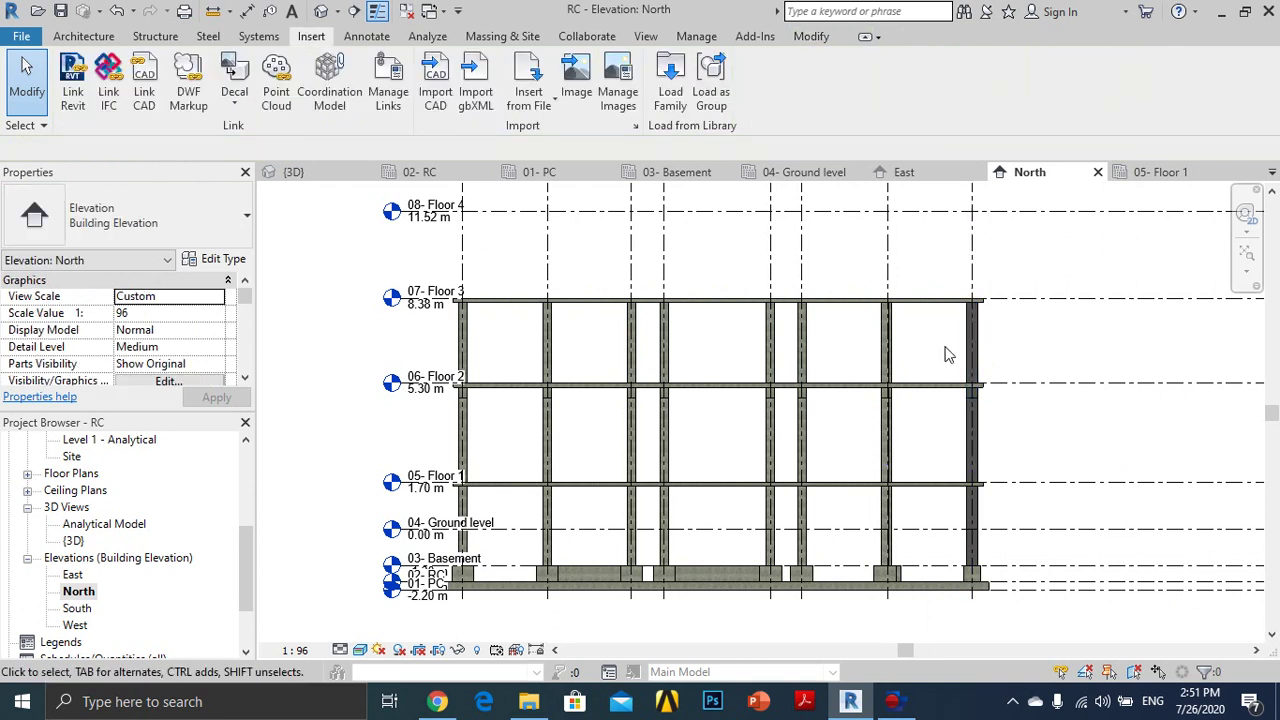
pyautogui.moveTo(926, 347); pyautogui.dragTo(417, 363)
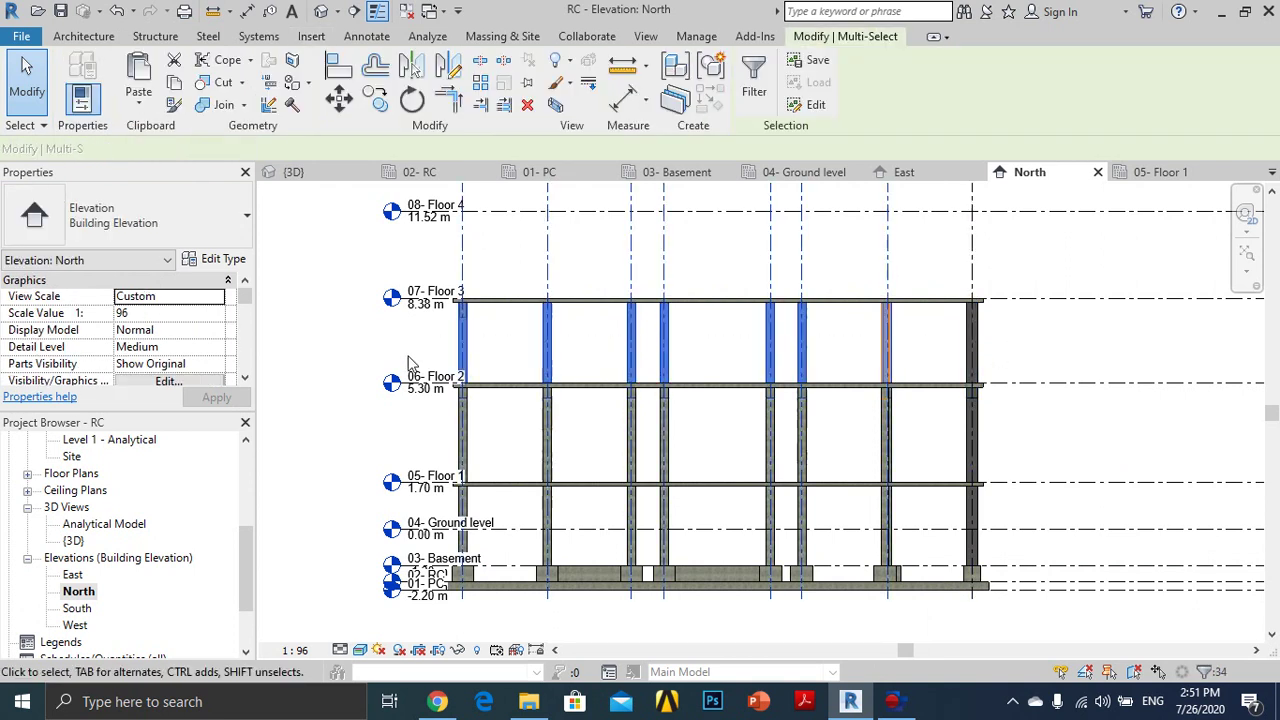
pyautogui.click(130, 260)
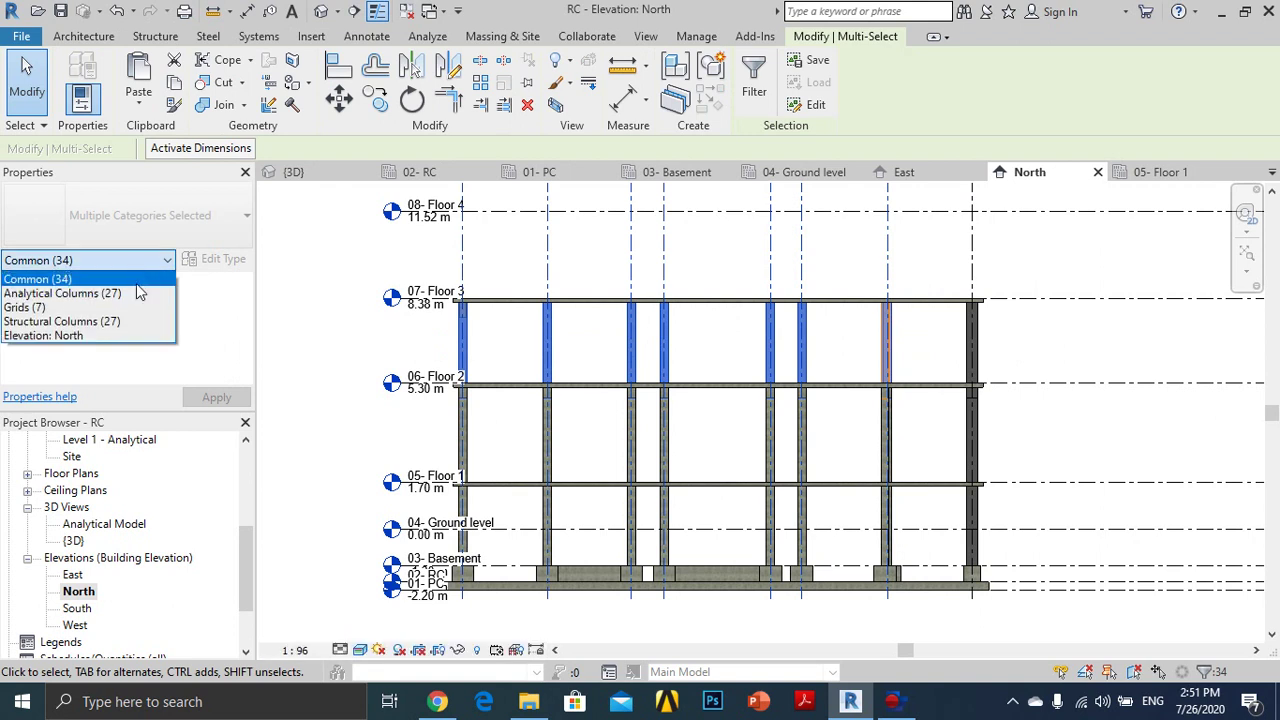
pyautogui.click(93, 321)
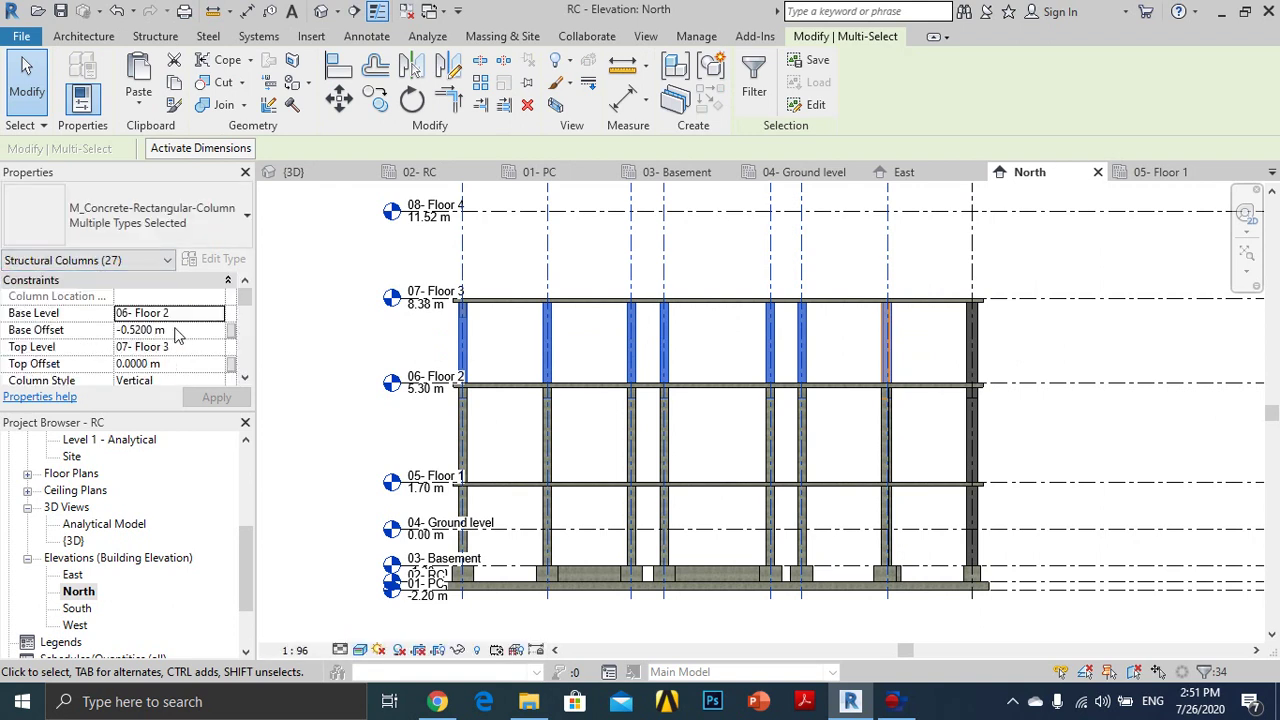
pyautogui.click(184, 331)
pyautogui.write('00')
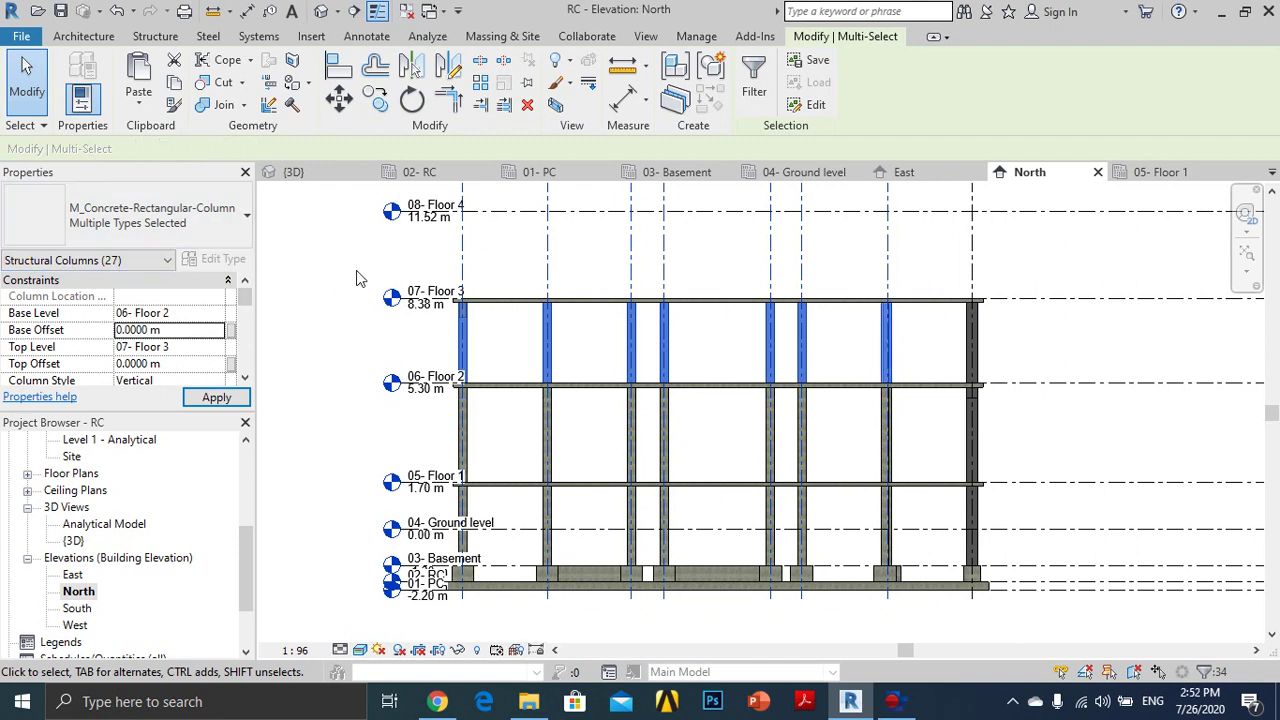
pyautogui.click(1020, 342)
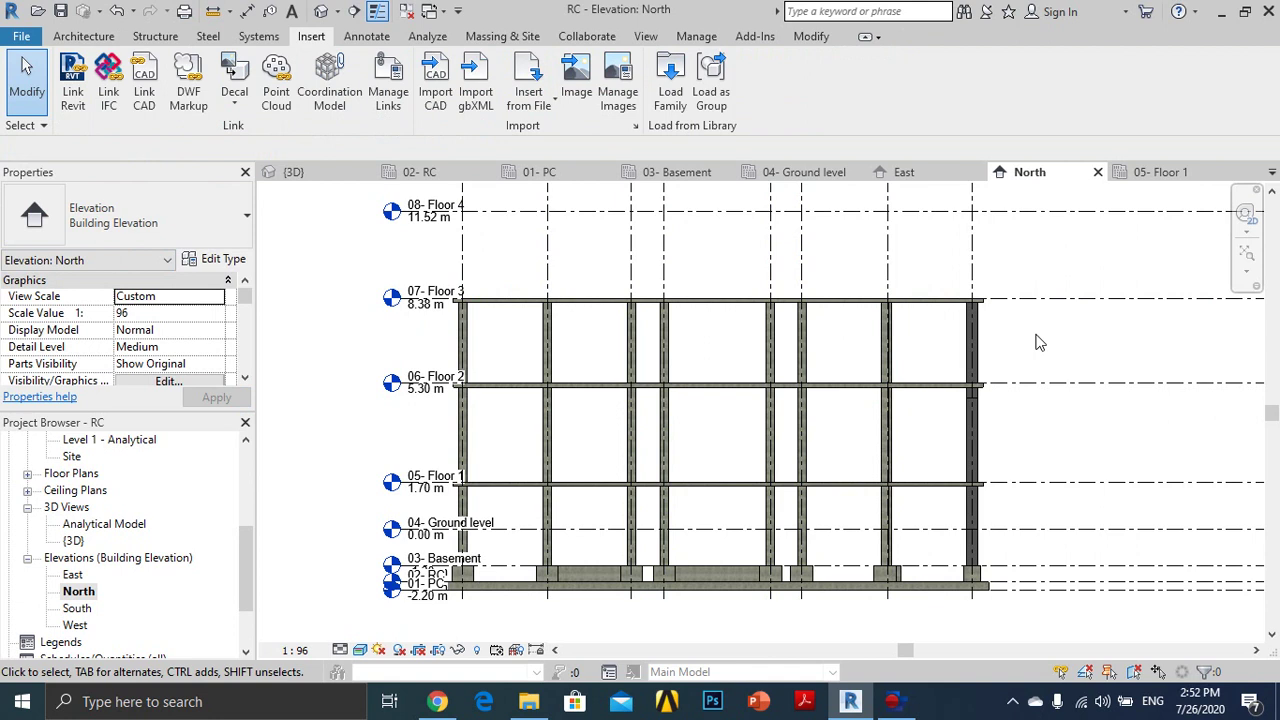
# Change the two third-storey walls' base offset from -0.52 m to 0
pyautogui.click(971, 350)
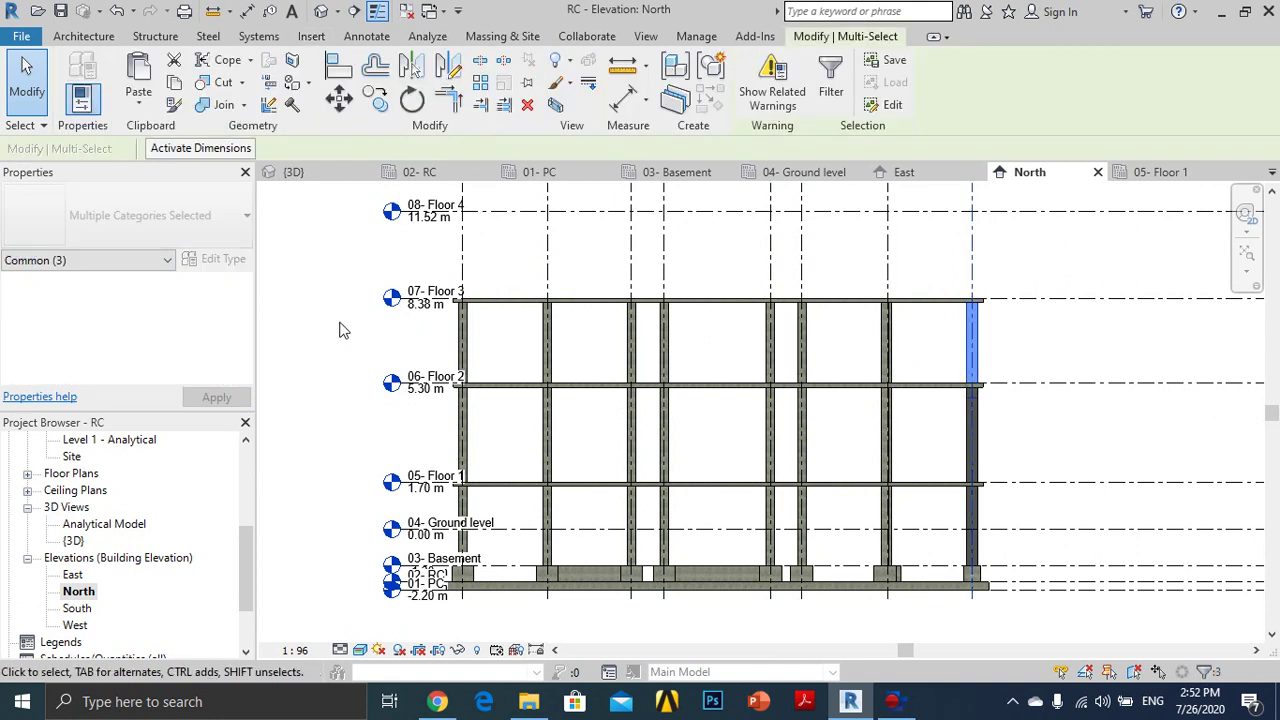
pyautogui.click(160, 262)
pyautogui.click(90, 289)
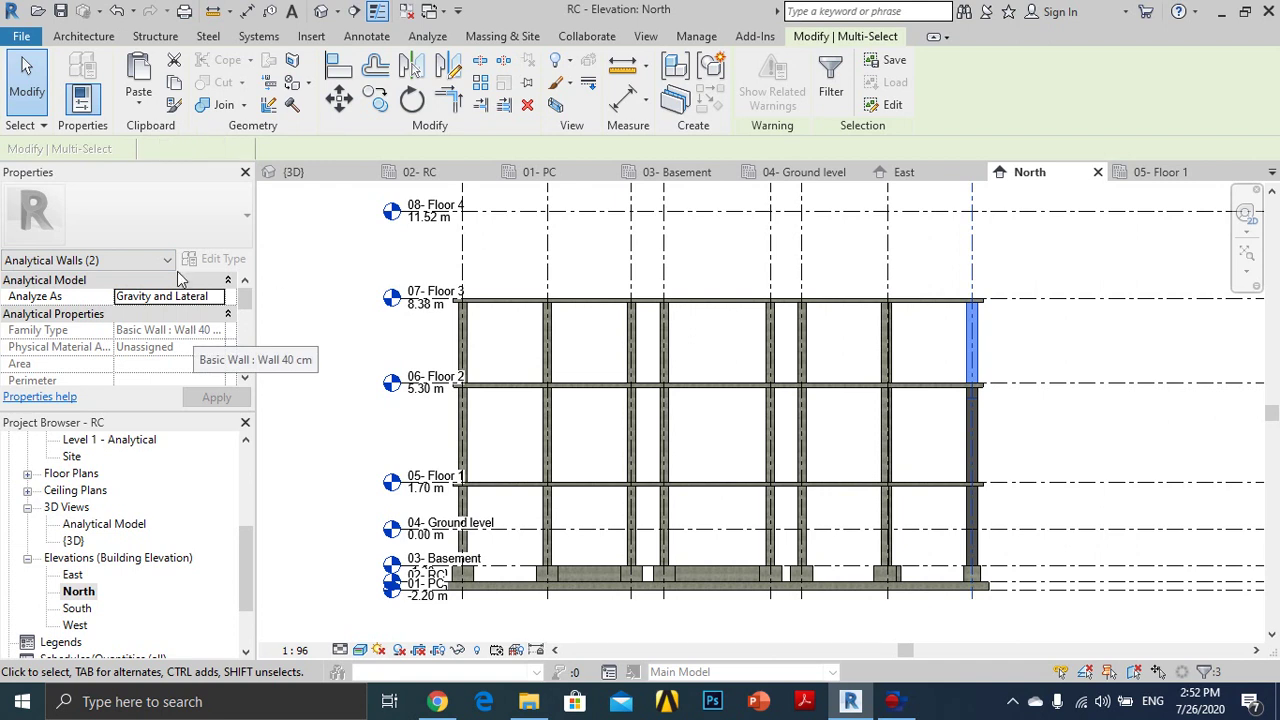
pyautogui.click(128, 262)
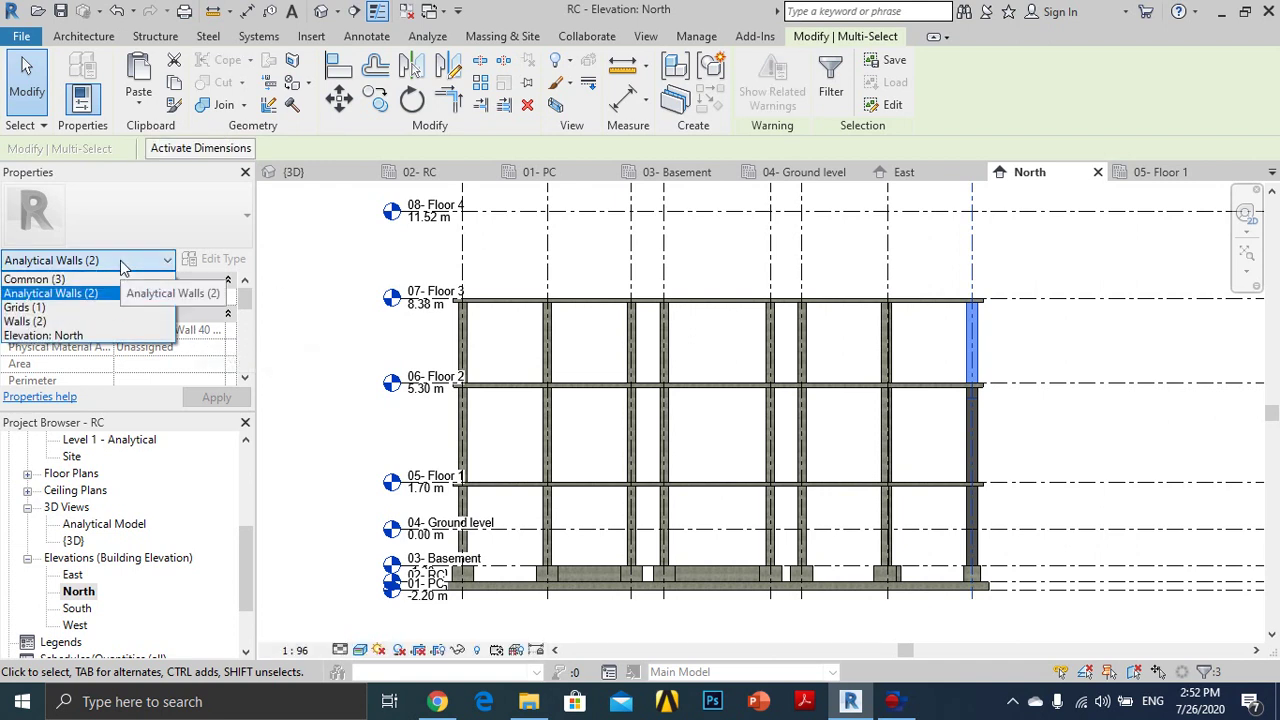
pyautogui.click(55, 321)
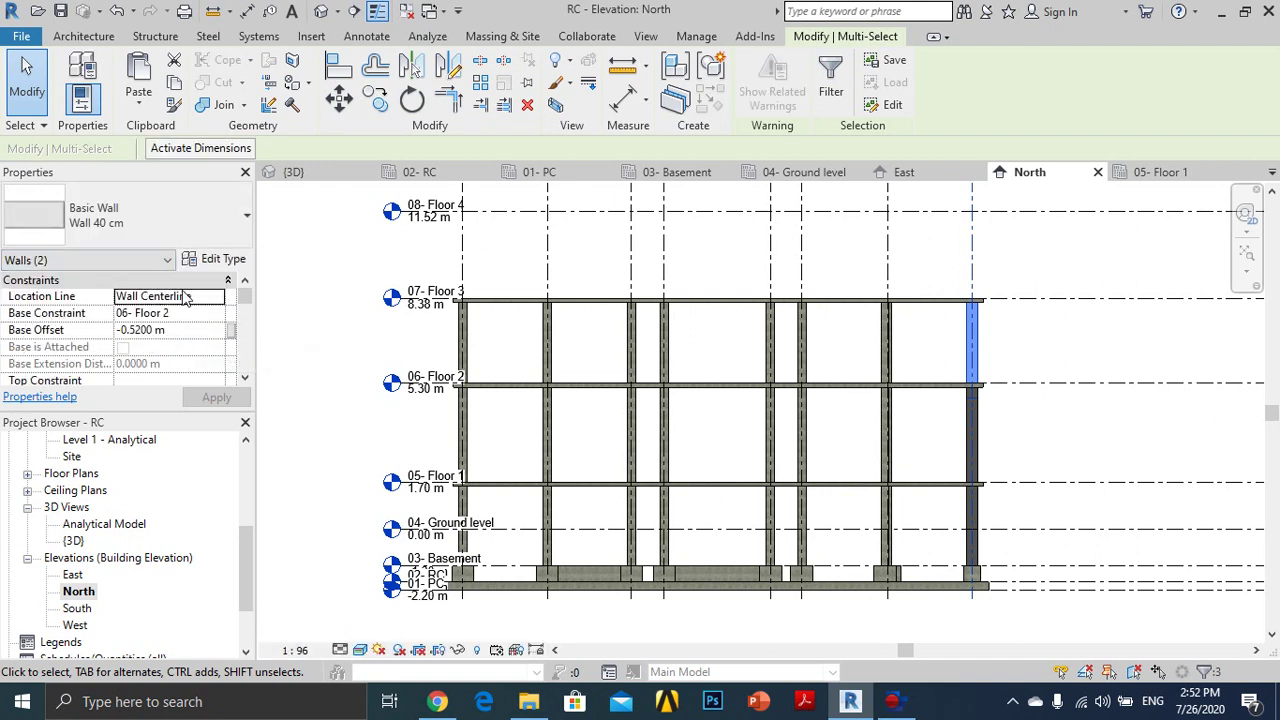
pyautogui.click(183, 330)
pyautogui.write('00')
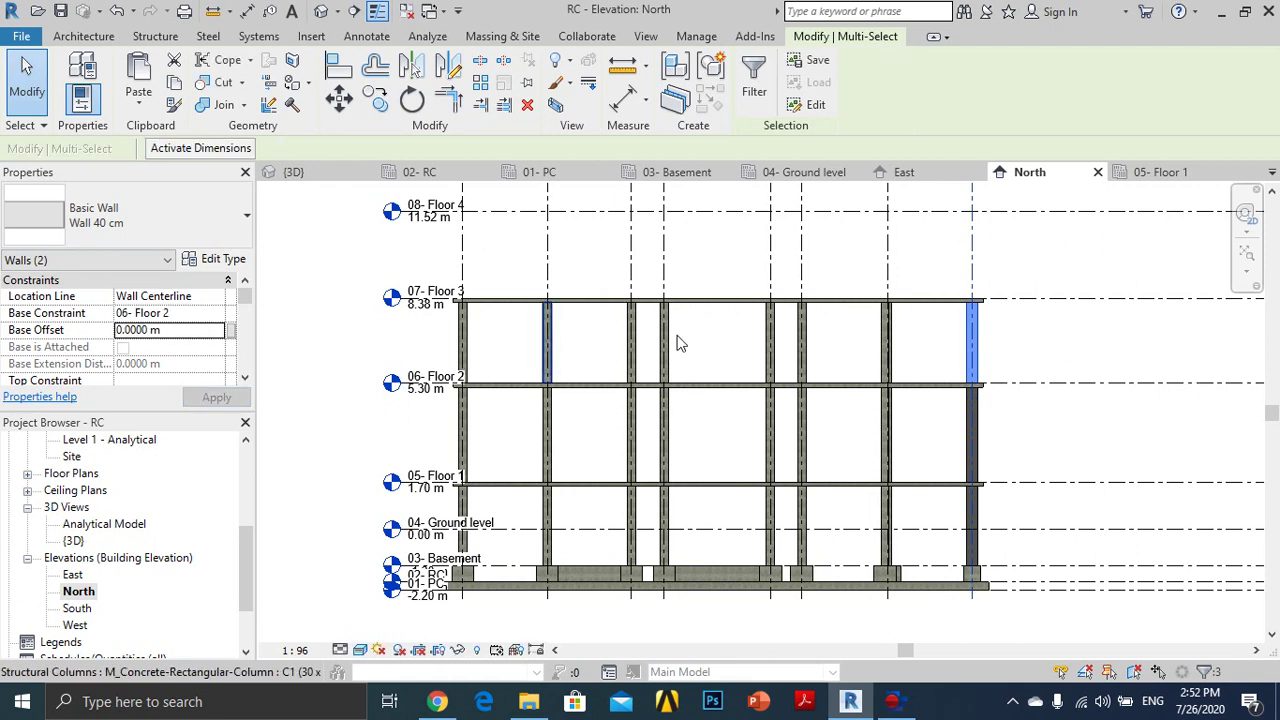
pyautogui.click(676, 343)
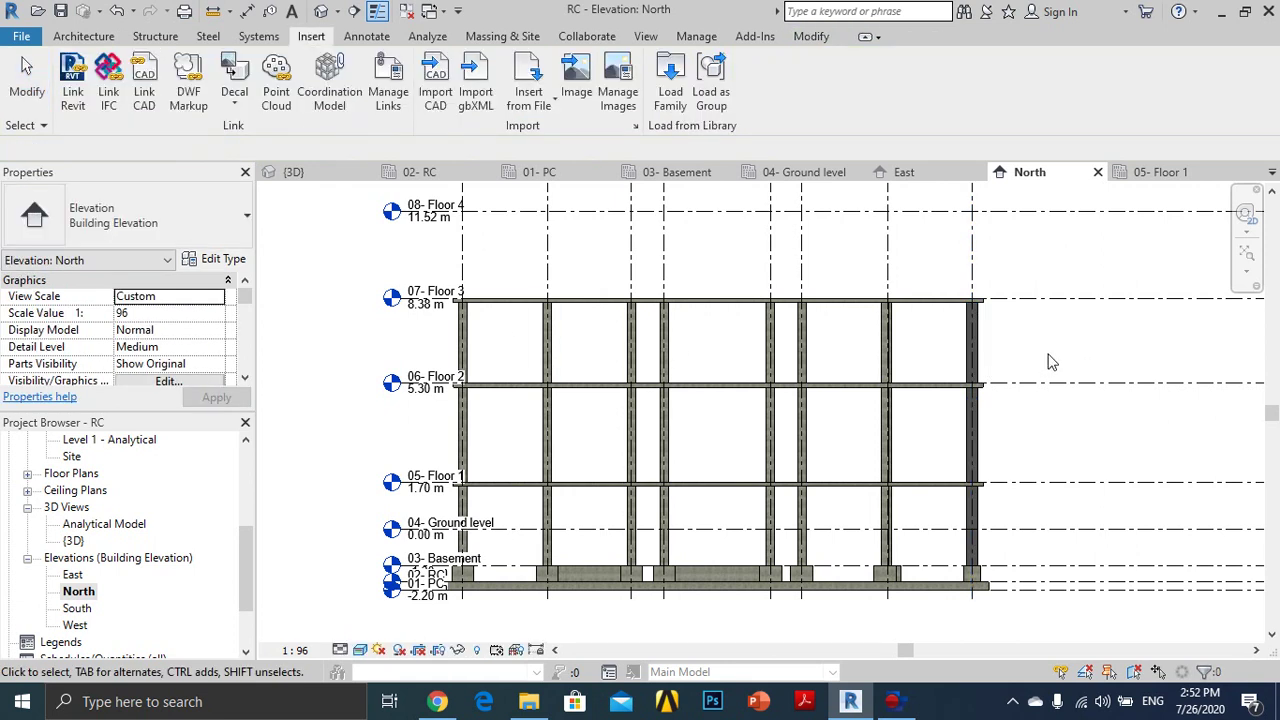
pyautogui.moveTo(999, 377); pyautogui.dragTo(1000, 424, button='middle')
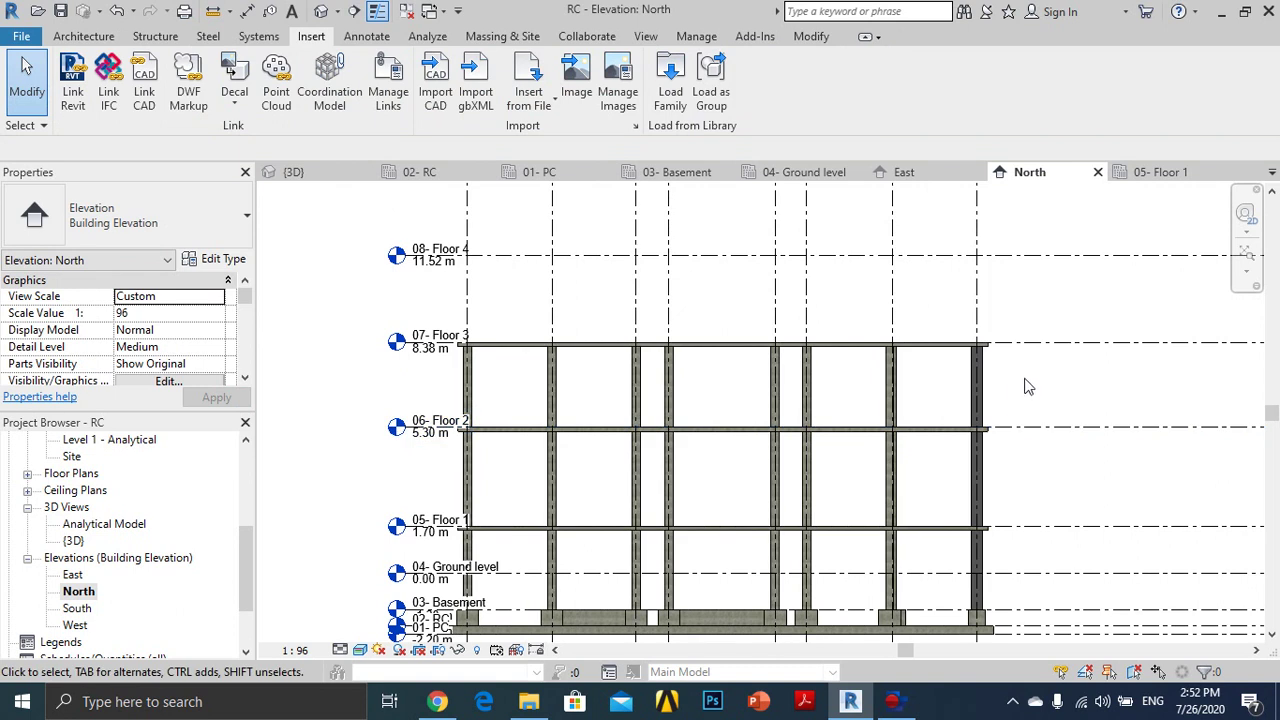
# Select the Floor 2–3 storey and filter it to floors, columns, girders and walls (32 elements)
pyautogui.moveTo(992, 388); pyautogui.dragTo(452, 338)
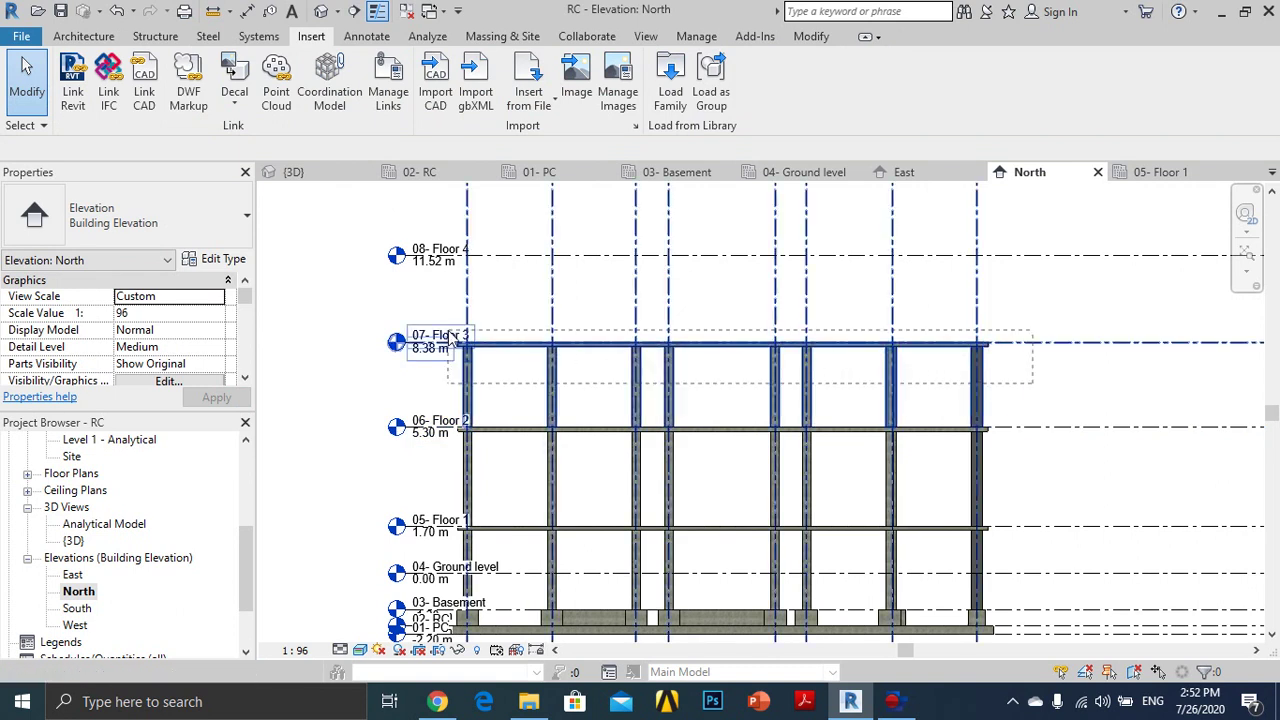
pyautogui.click(754, 80)
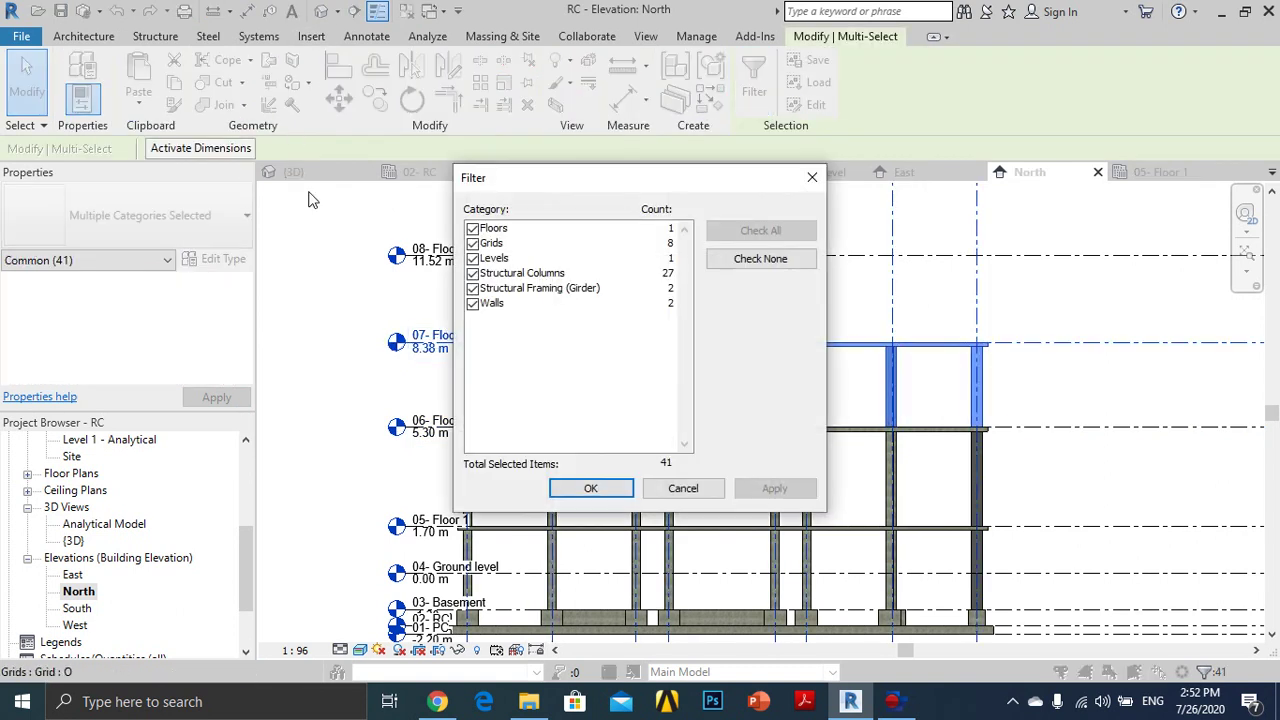
pyautogui.click(765, 265)
pyautogui.click(472, 228)
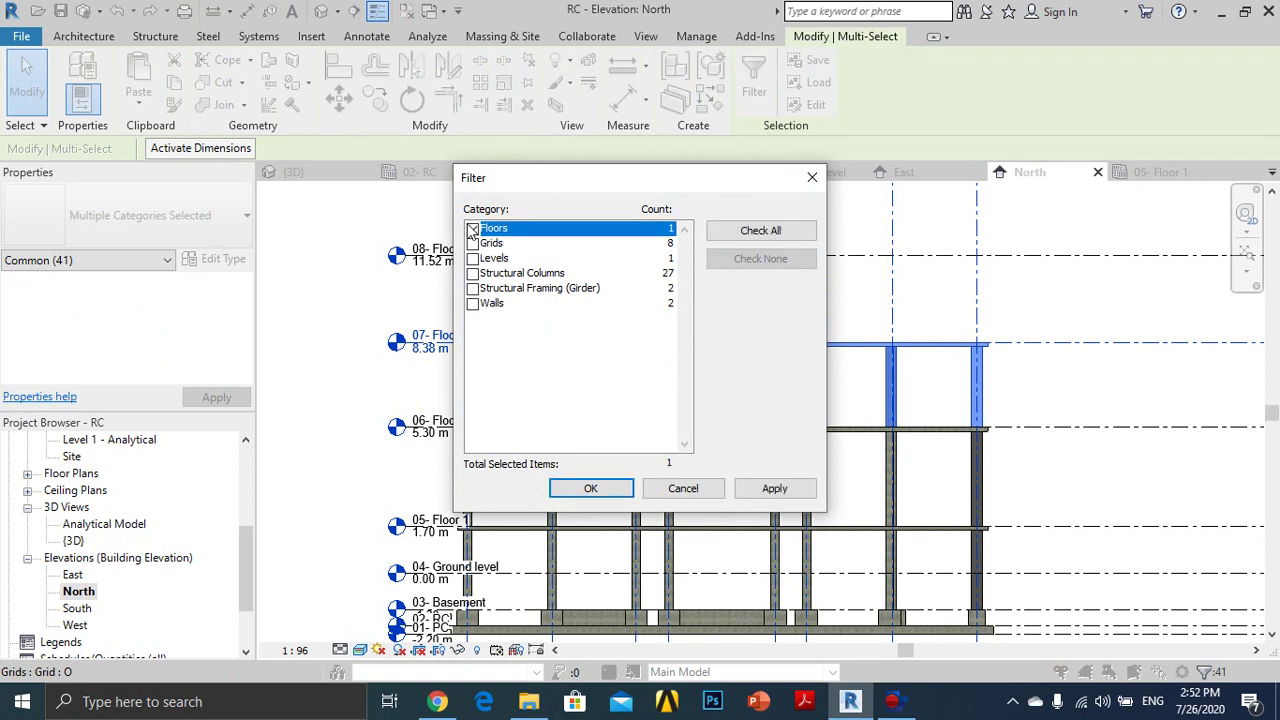
pyautogui.click(473, 273)
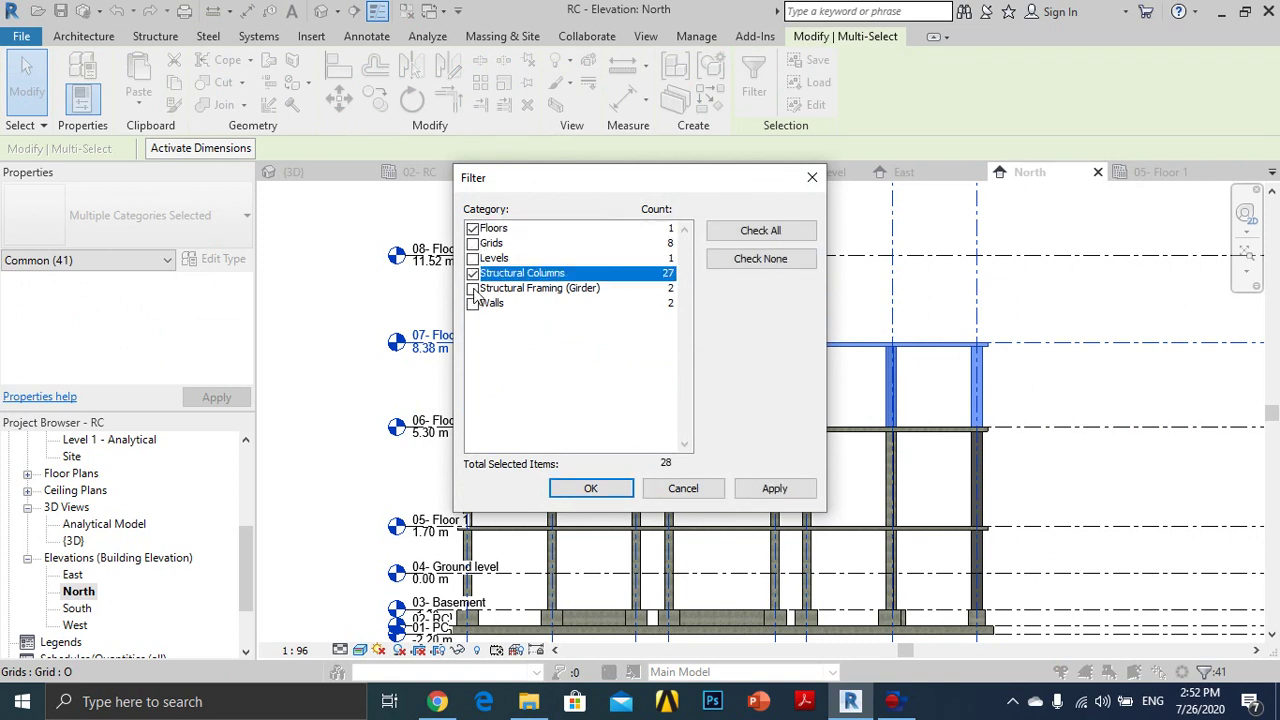
pyautogui.click(473, 289)
pyautogui.click(473, 303)
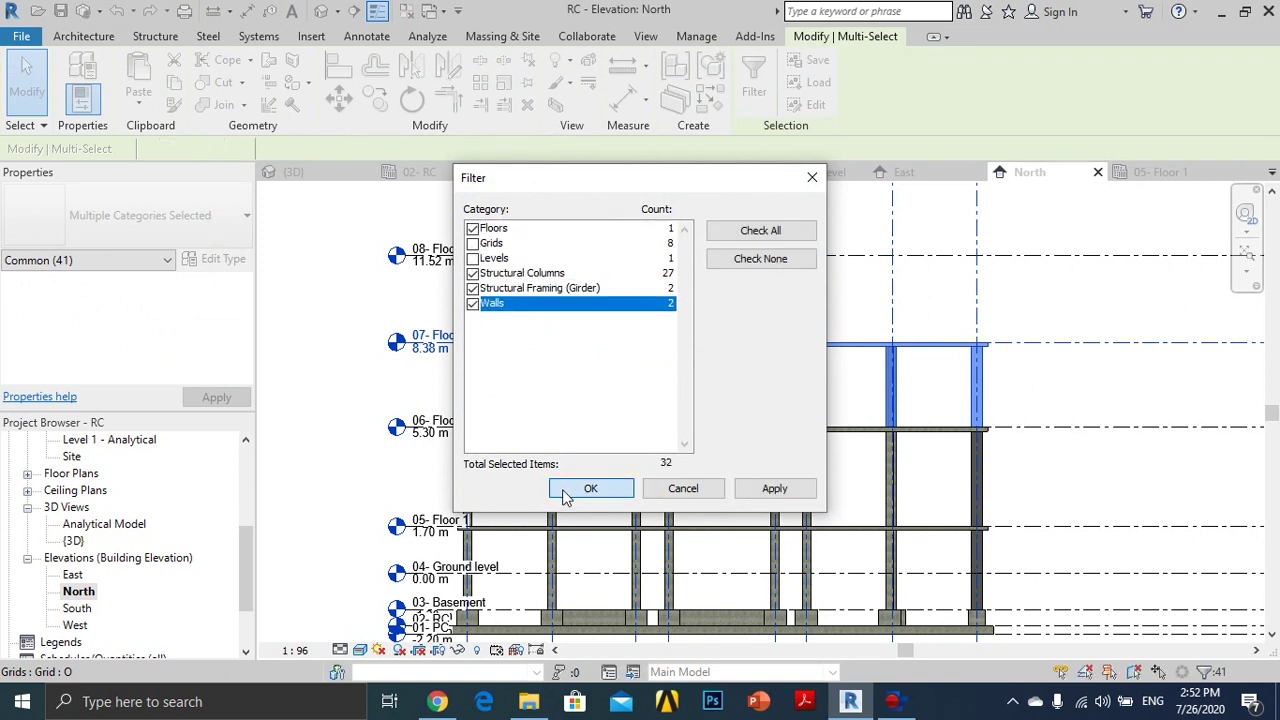
pyautogui.click(588, 487)
# Paste the copied storey aligned to level 08- Floor 4
pyautogui.click(139, 100)
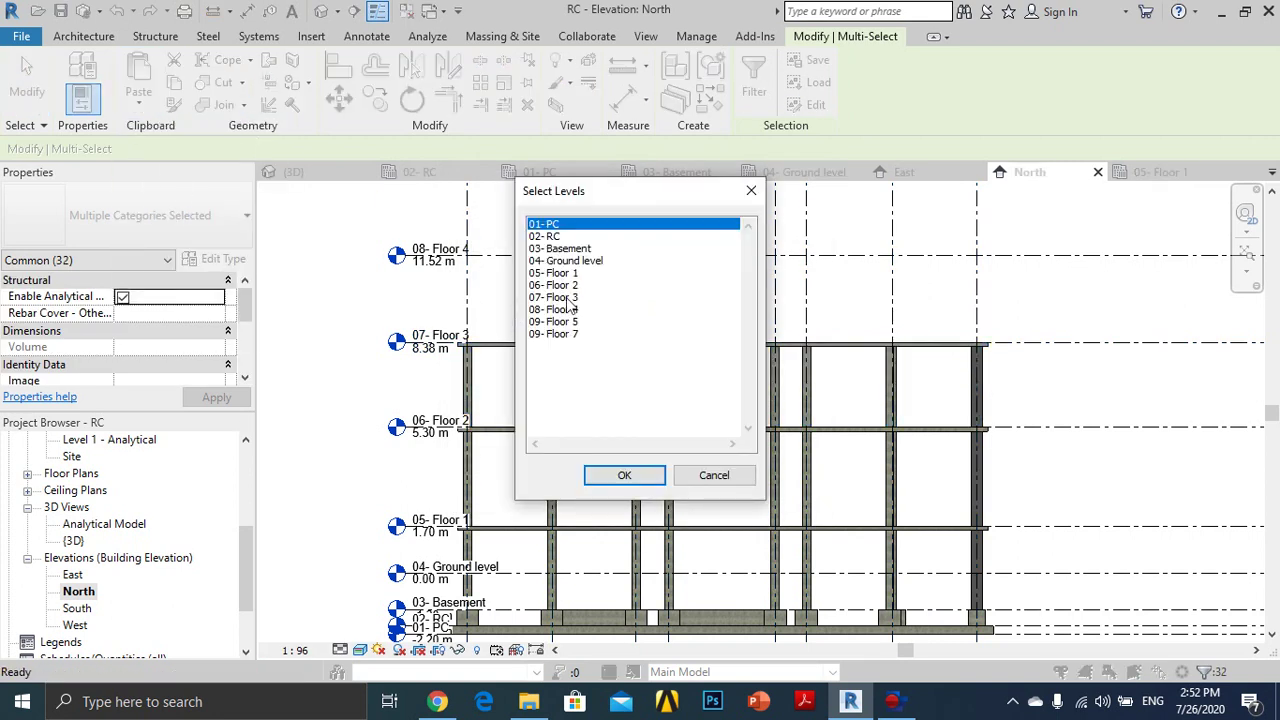
pyautogui.click(567, 310)
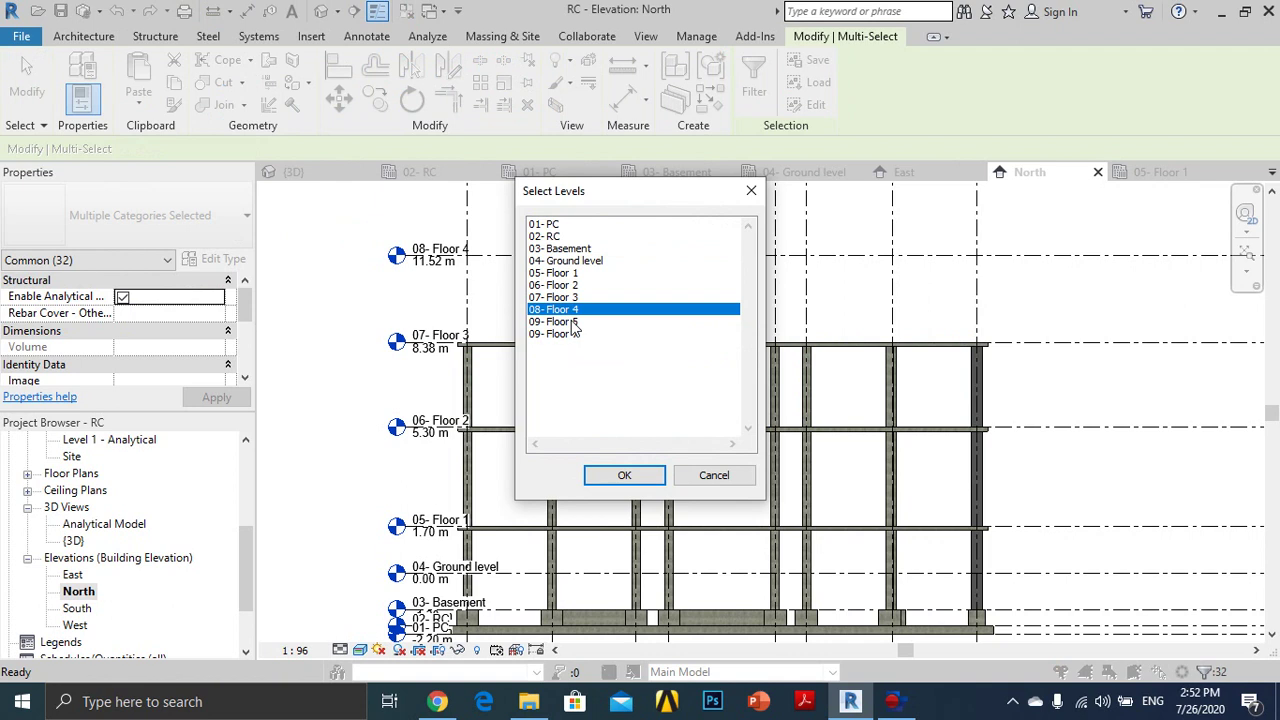
pyautogui.click(608, 476)
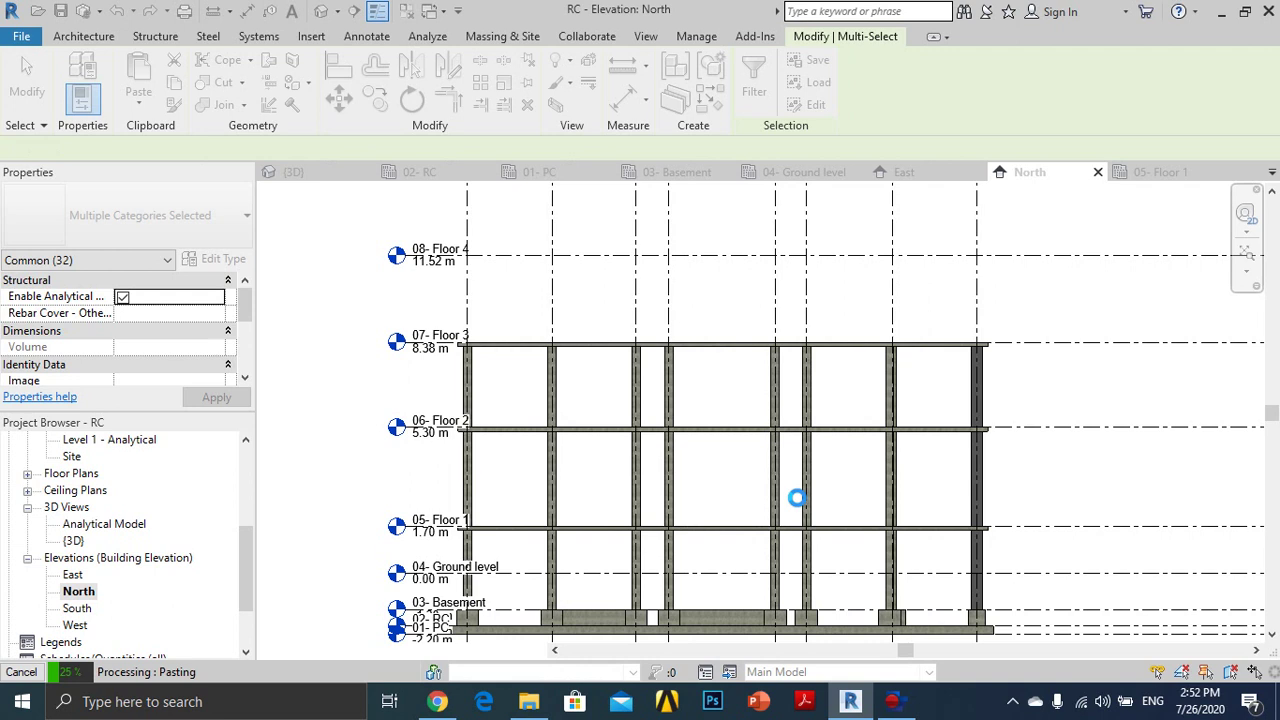
# Check the new Floor 4–5 storey in the North elevation, then switch to the 3D view
pyautogui.scroll(-3, 888, 431)
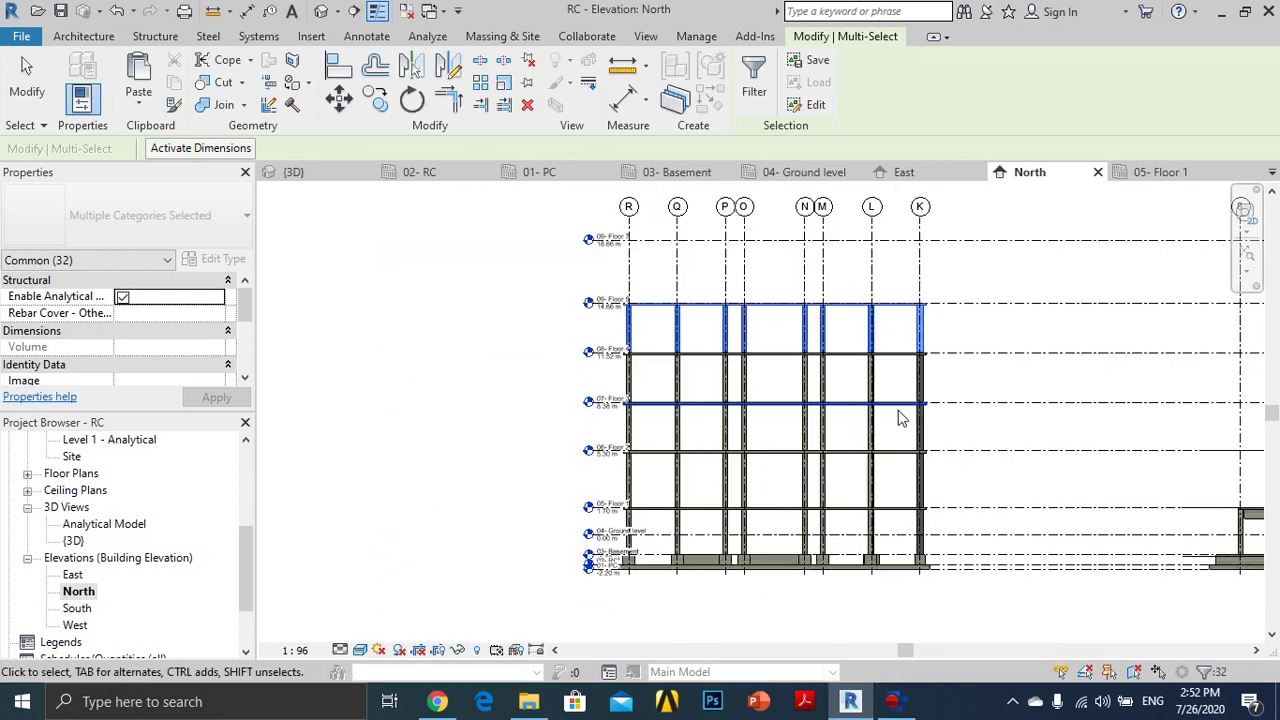
pyautogui.scroll(3, 940, 341)
pyautogui.moveTo(940, 341); pyautogui.dragTo(840, 391, button='middle')
pyautogui.scroll(-1, 806, 411)
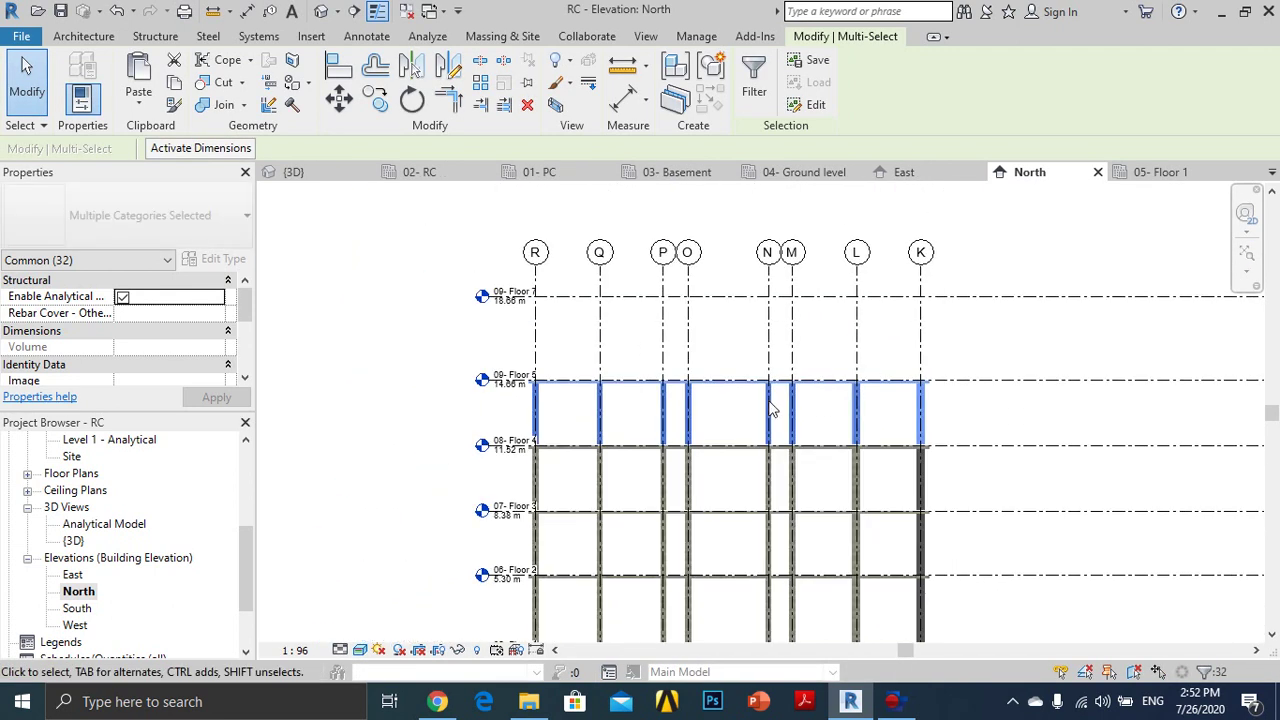
pyautogui.click(965, 405)
pyautogui.scroll(2, 565, 335)
pyautogui.scroll(-2, 551, 300)
pyautogui.scroll(-1, 666, 291)
pyautogui.moveTo(786, 463); pyautogui.dragTo(590, 288, button='middle')
pyautogui.click(321, 11)
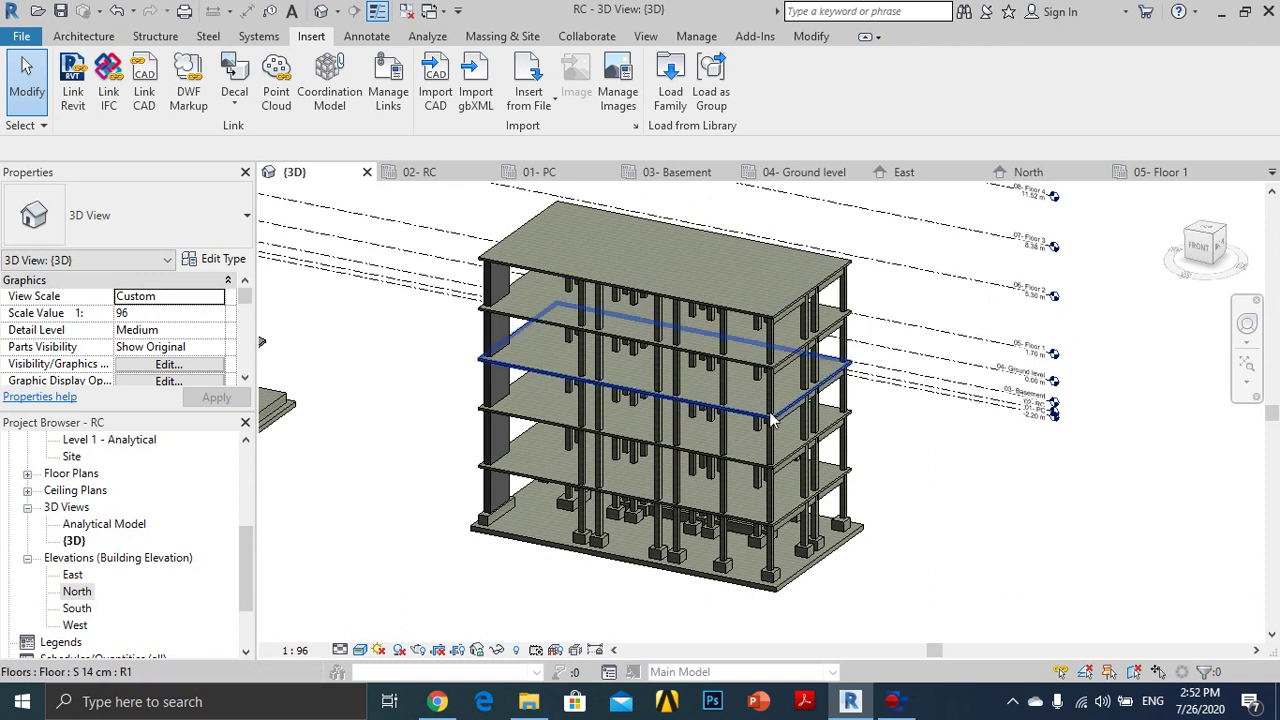
pyautogui.moveTo(760, 429)
pyautogui.keyDown('shift'); pyautogui.mouseDown(button='middle')
pyautogui.moveTo(860, 447)
pyautogui.moveTo(735, 400)
pyautogui.moveTo(727, 417)
pyautogui.mouseUp(button='middle'); pyautogui.keyUp('shift')
pyautogui.scroll(3, 576, 282)
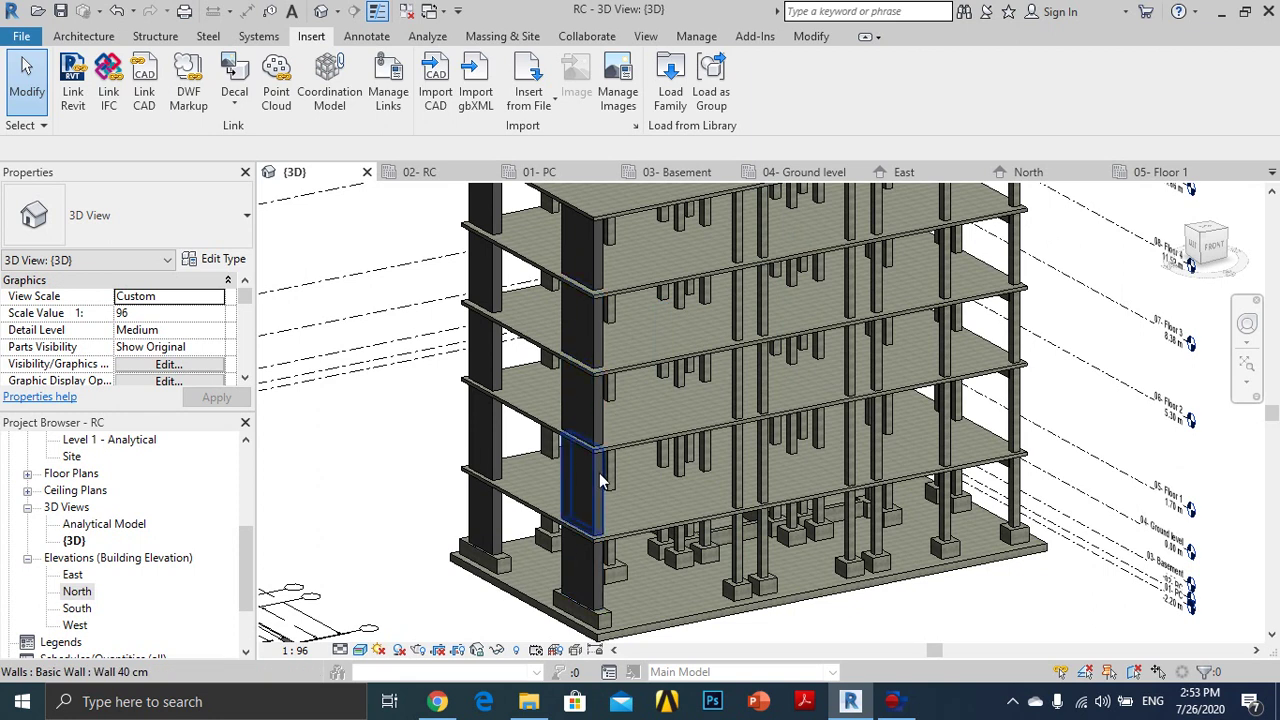
pyautogui.scroll(3, 600, 404)
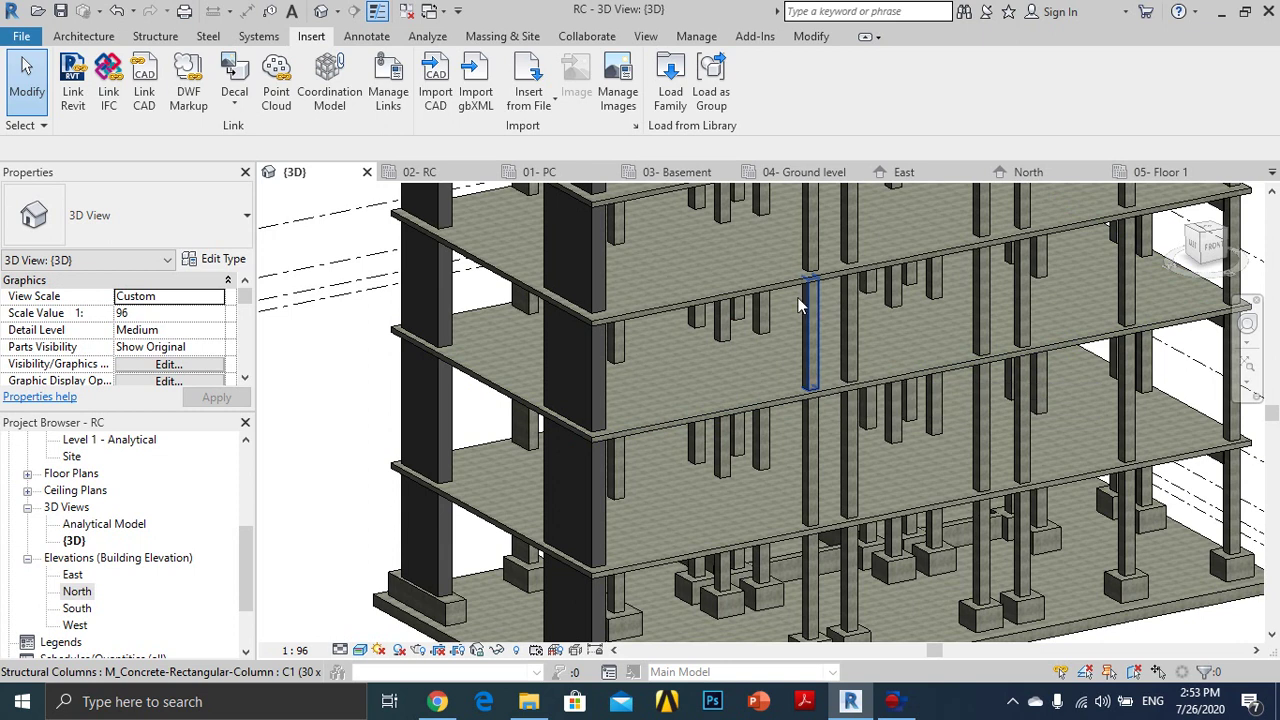
pyautogui.scroll(-3, 810, 300)
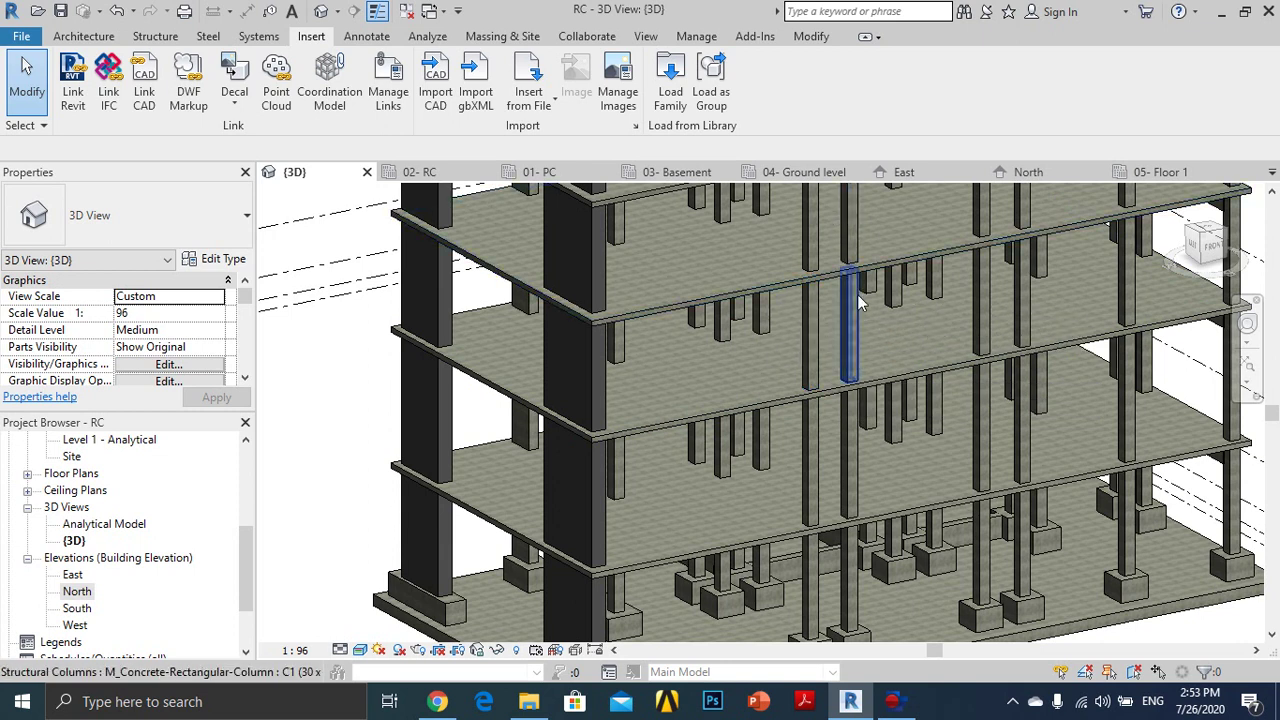
pyautogui.scroll(-1, 730, 371)
pyautogui.scroll(-1, 737, 372)
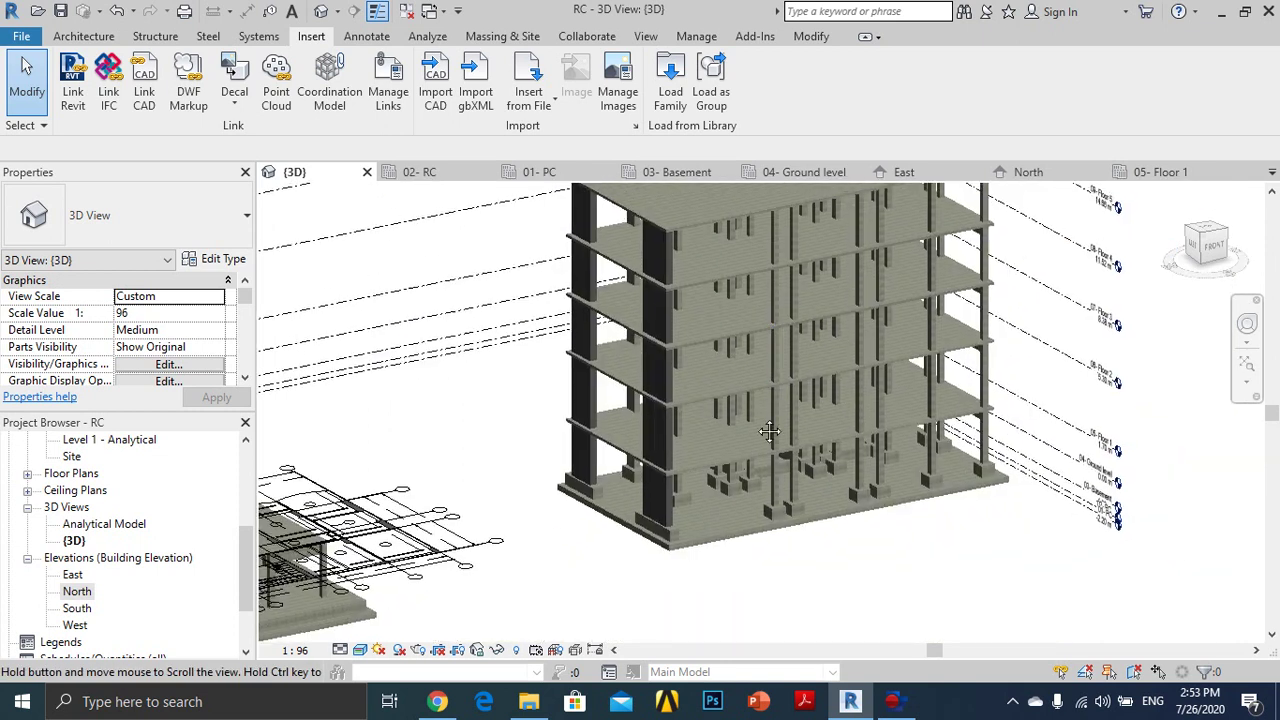
pyautogui.moveTo(737, 372); pyautogui.dragTo(746, 447, button='middle')
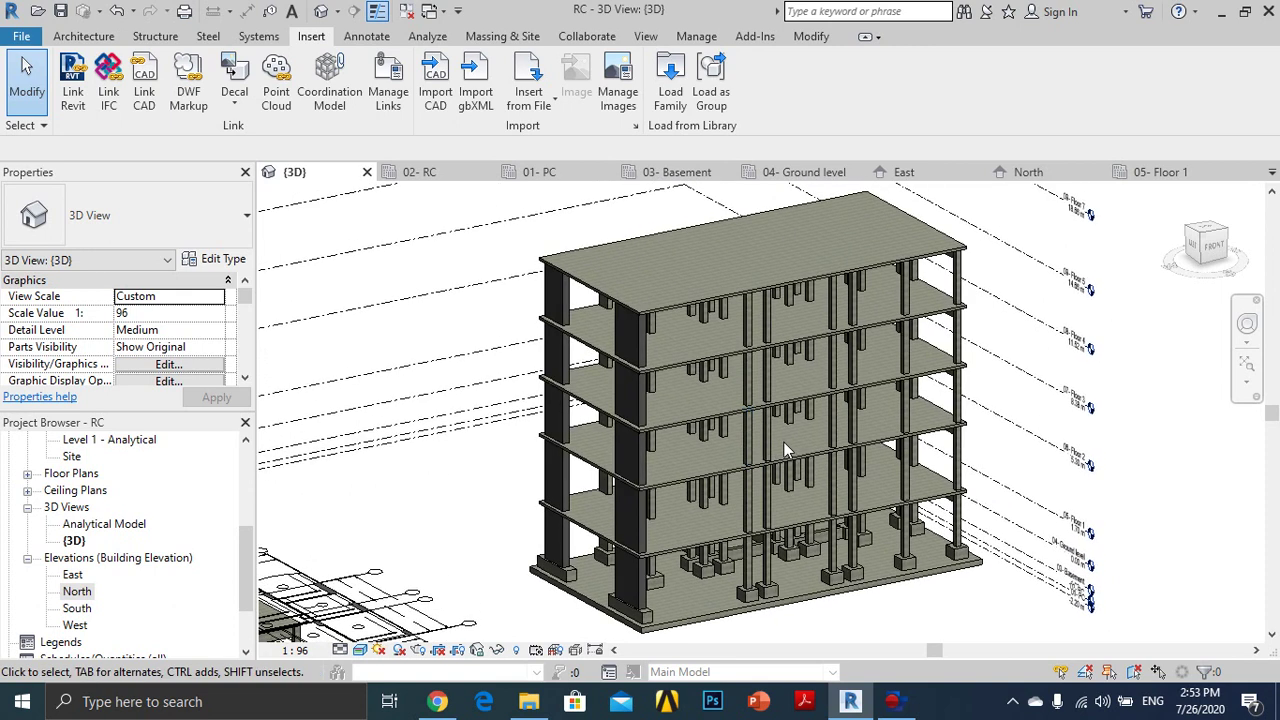
pyautogui.scroll(2, 786, 482)
pyautogui.moveTo(786, 482); pyautogui.dragTo(735, 488, button='middle')
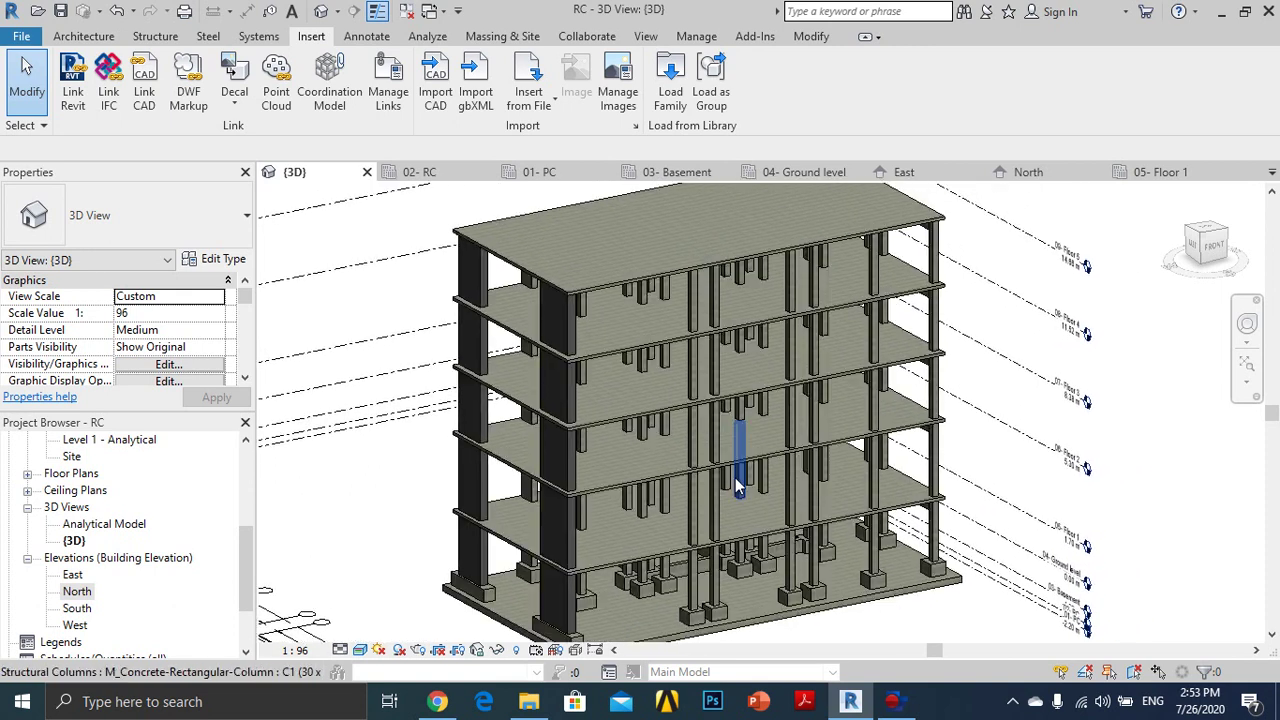